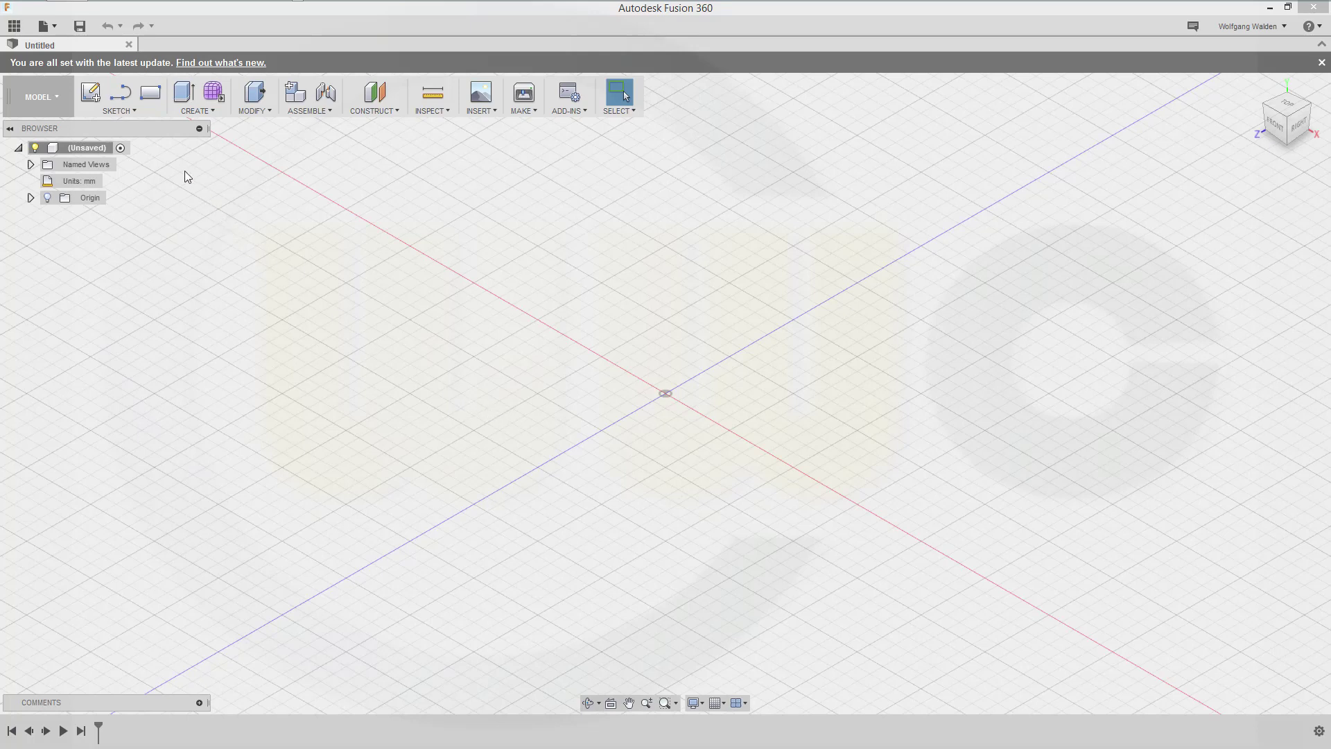
Step: Start a new sketch with the Line tool so the origin planes appear for selection
click(122, 95)
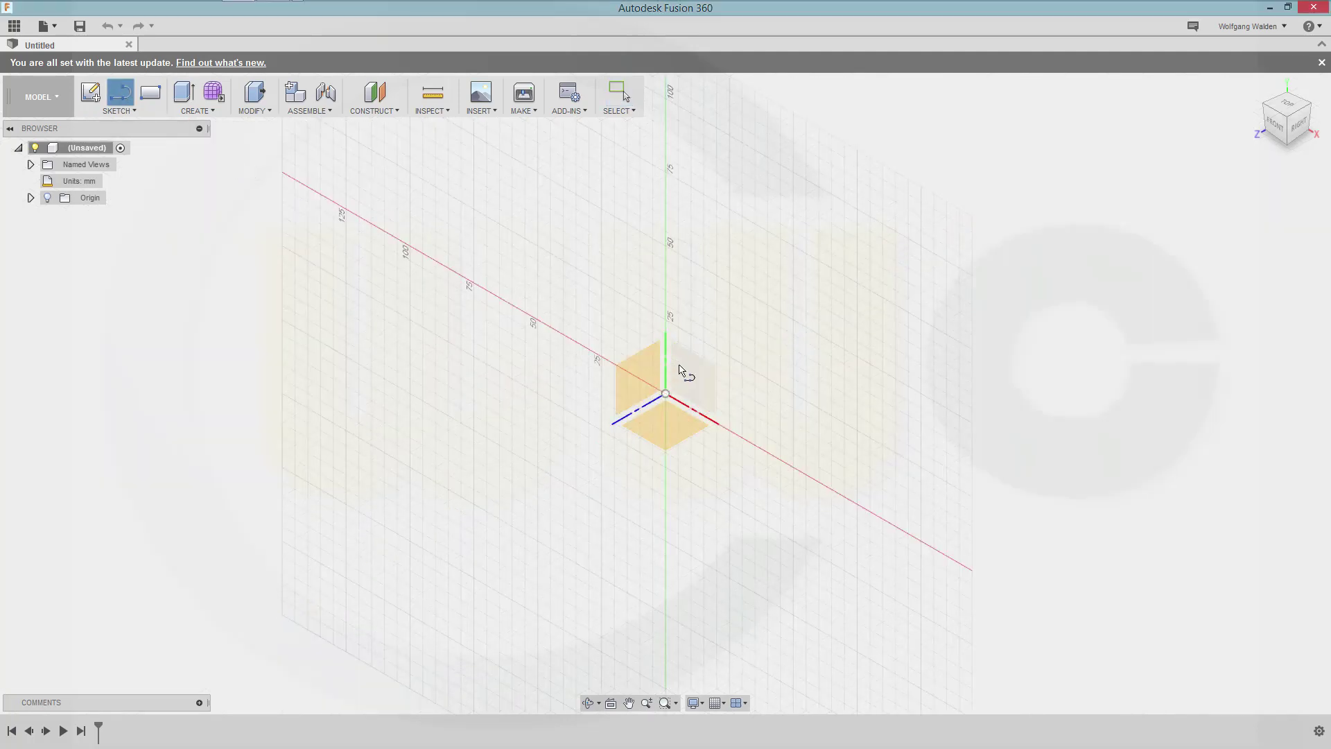
Step: Sketch on the front origin plane and choose the Spline tool
click(679, 370)
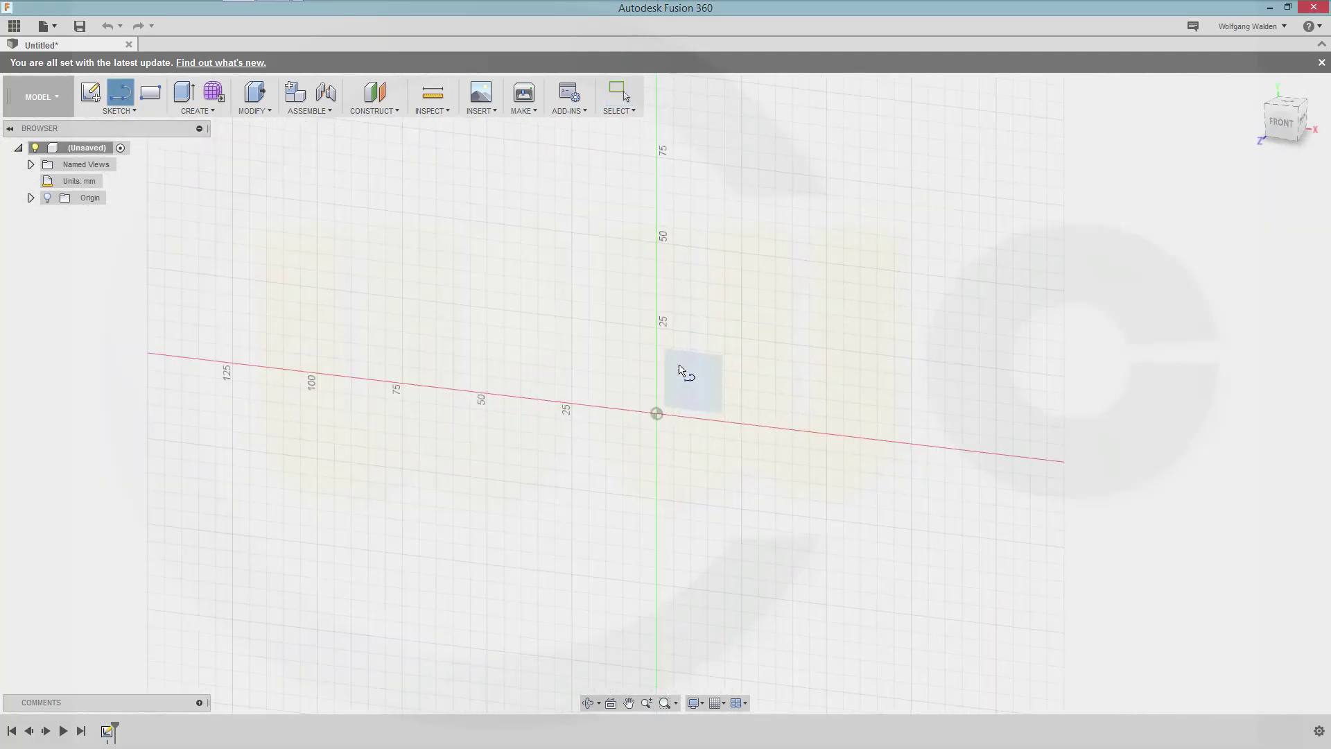
click(135, 111)
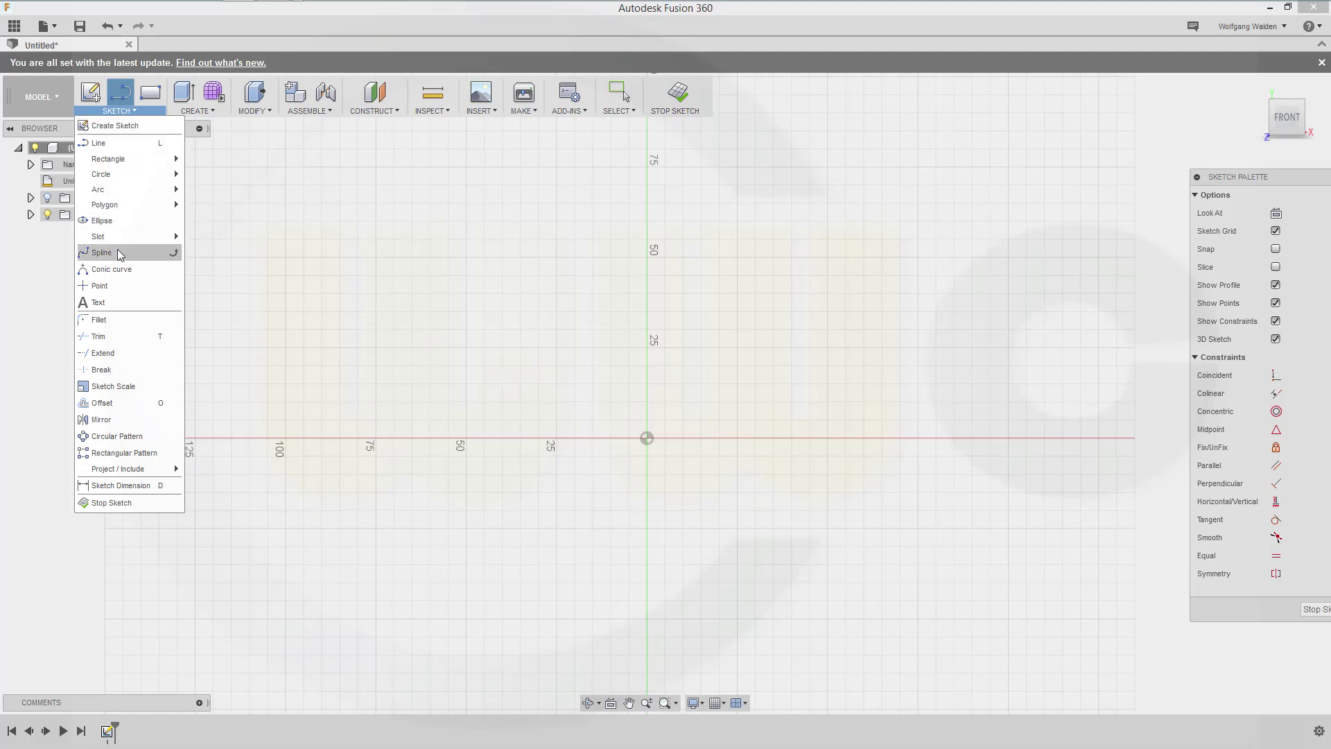
click(119, 255)
scroll(731, 343, down, 1)
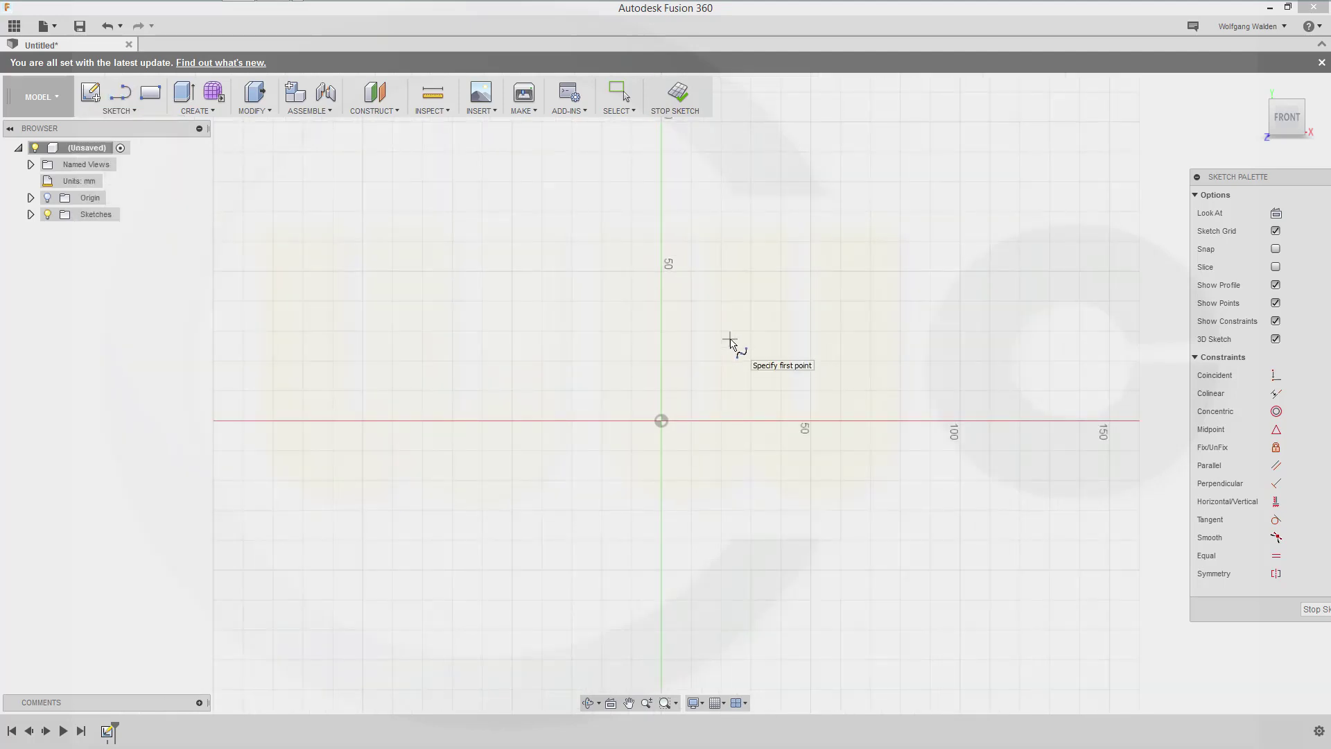
scroll(731, 342, up, 1)
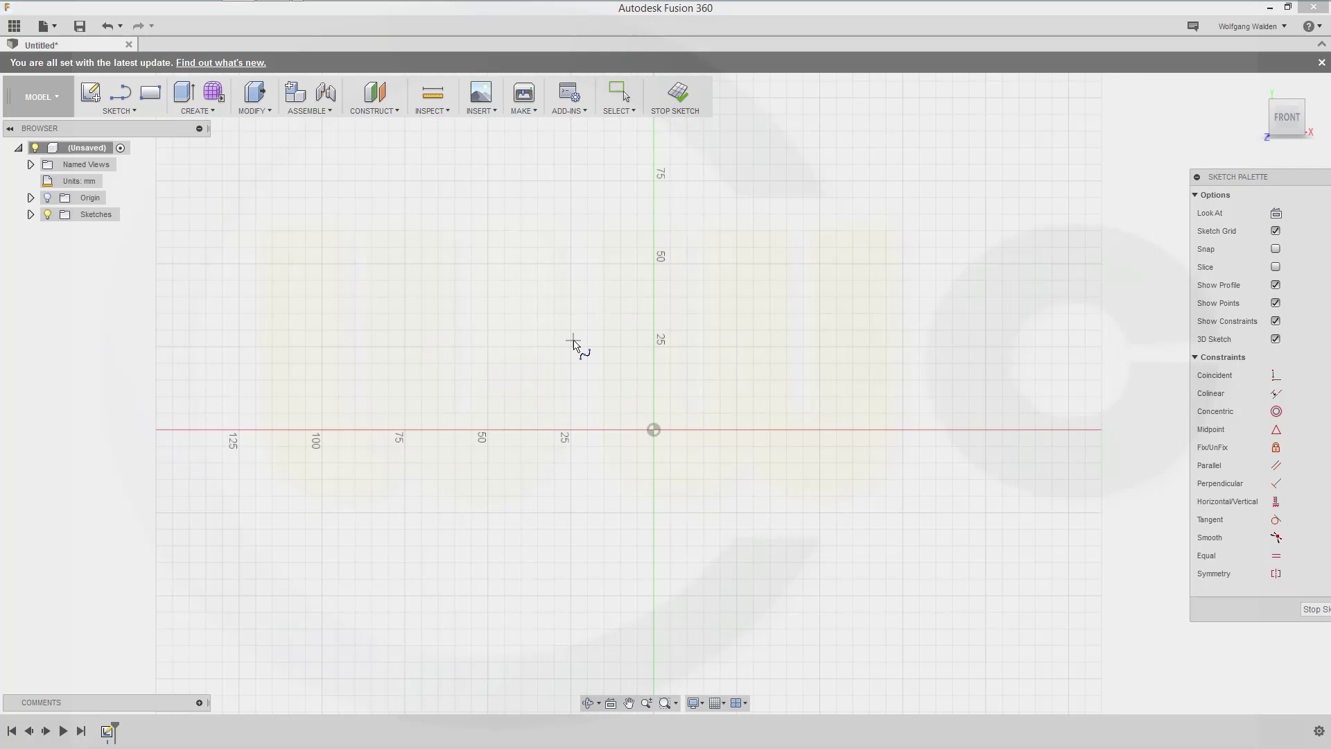
Step: Draw an open spline through seven fit points looping clockwise around the origin
click(572, 341)
click(697, 249)
click(937, 268)
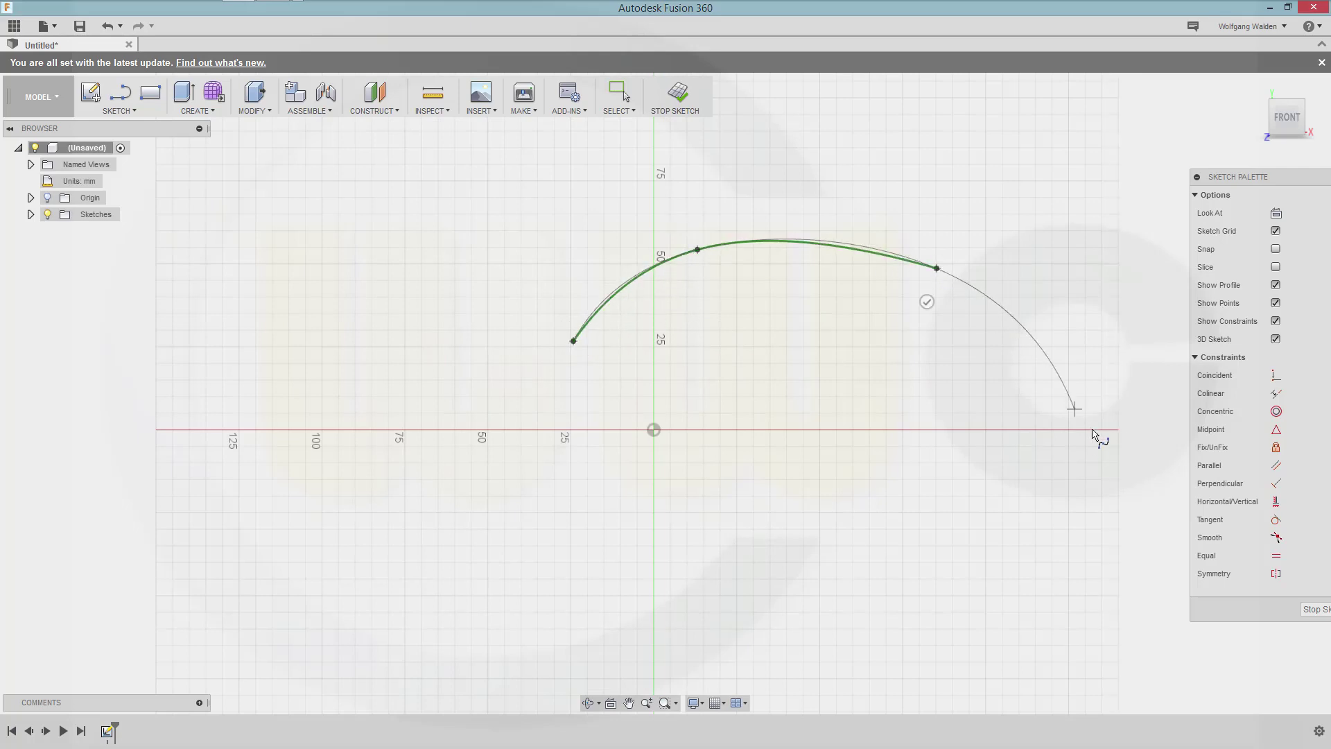
click(1092, 445)
click(1021, 677)
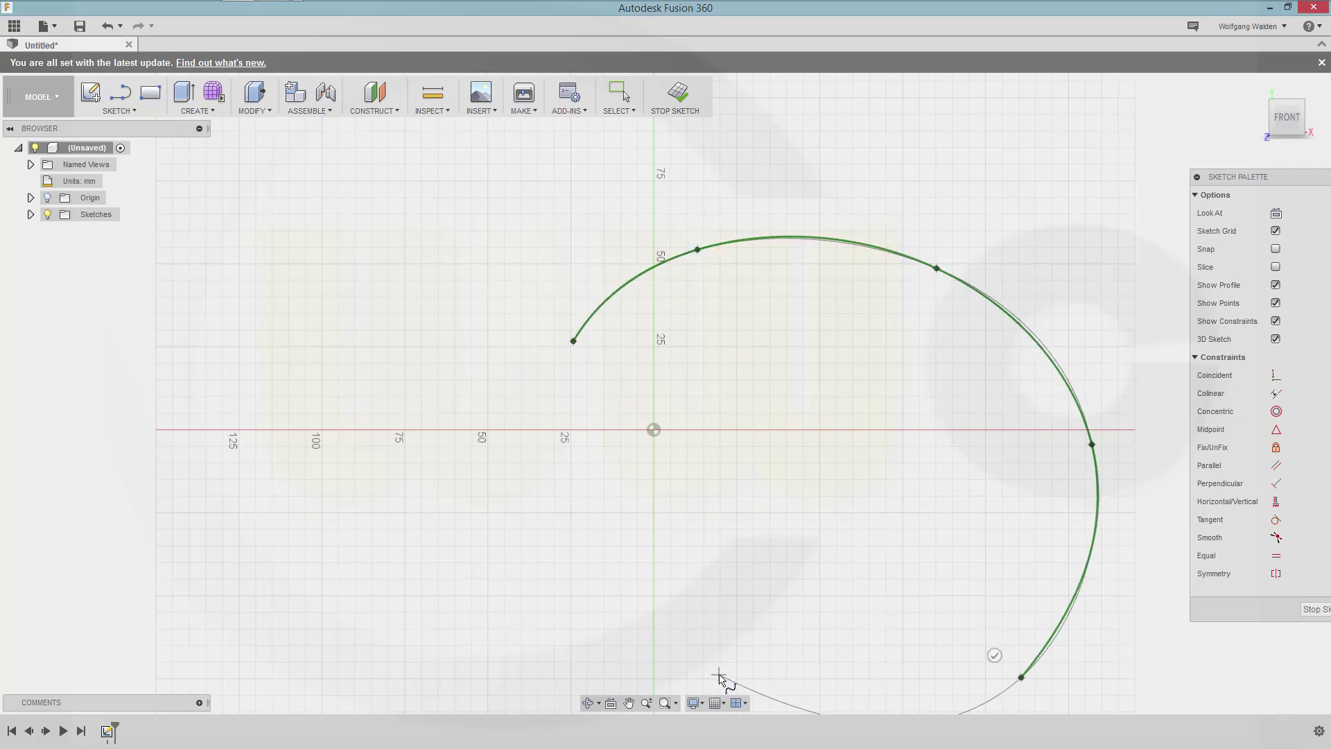
click(719, 676)
click(480, 640)
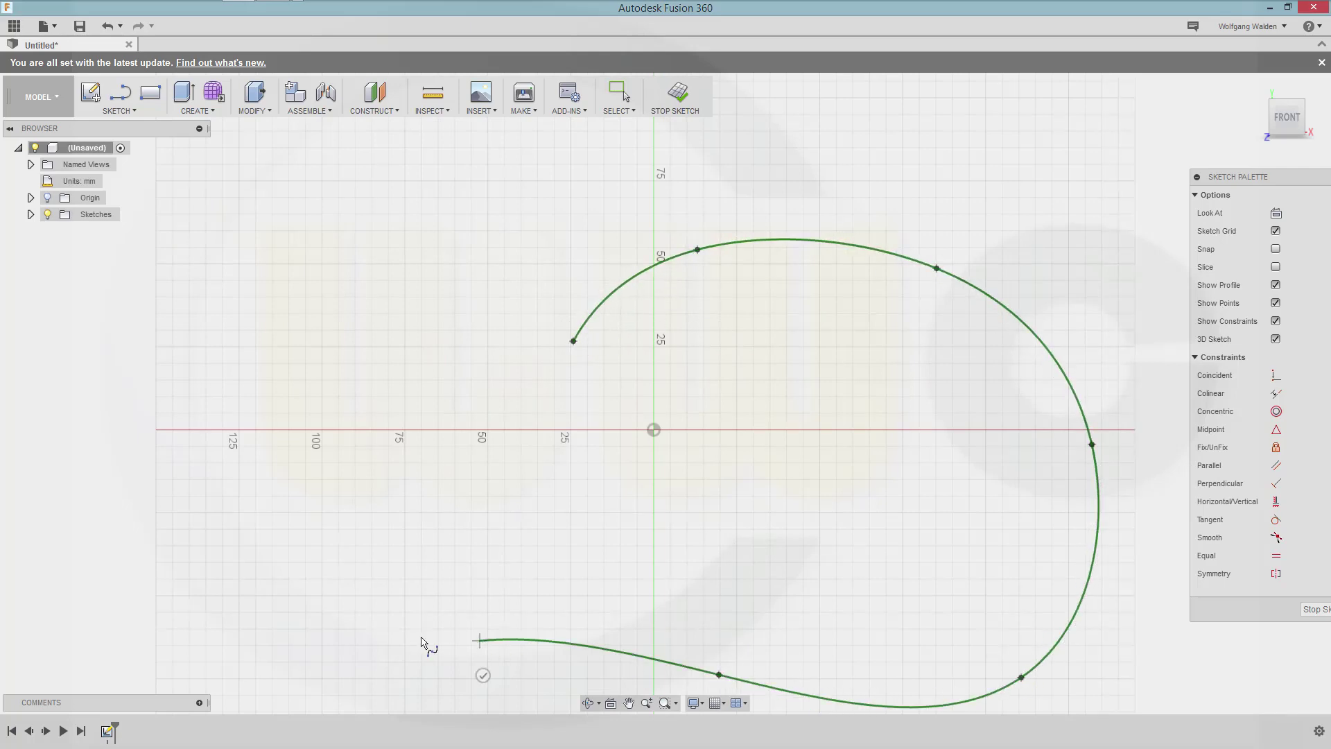
double_click(298, 678)
key(Escape)
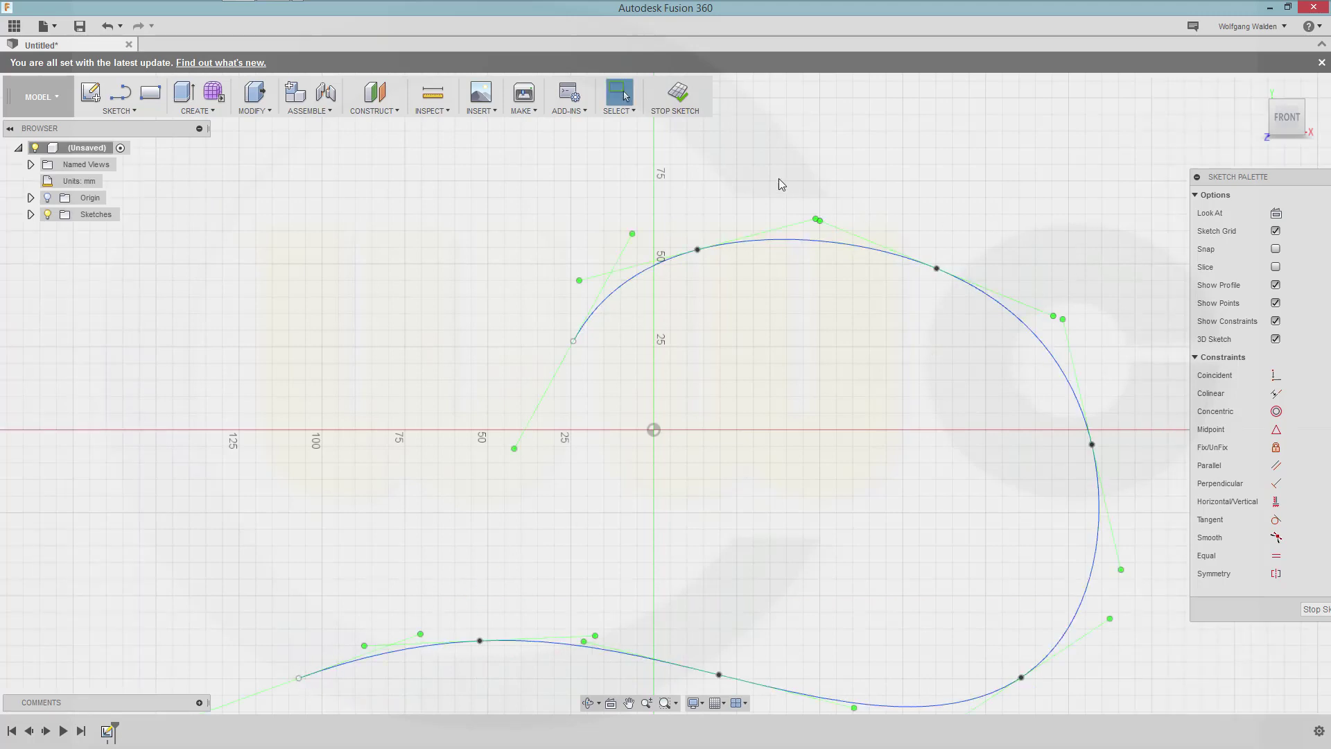
Step: Finish the spline sketch and add a Plane Along Path on the spline at distance 0
click(703, 110)
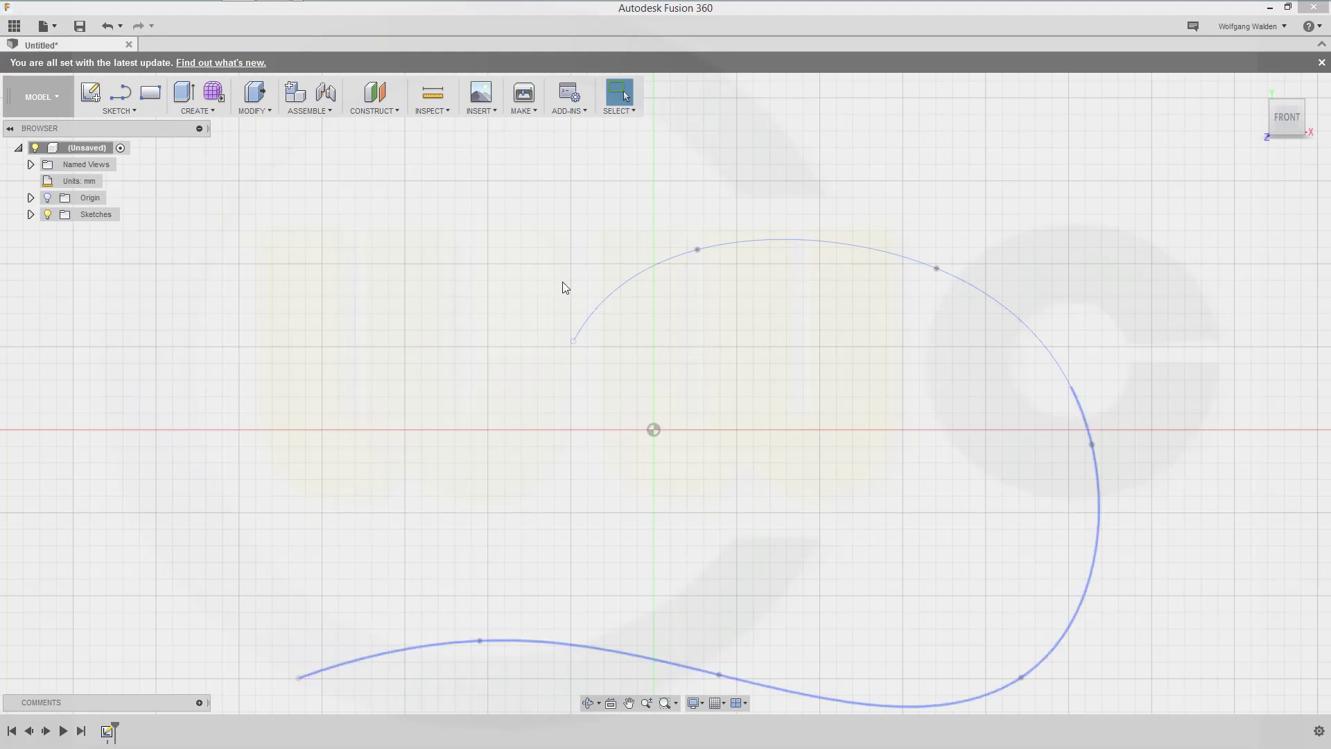
click(398, 113)
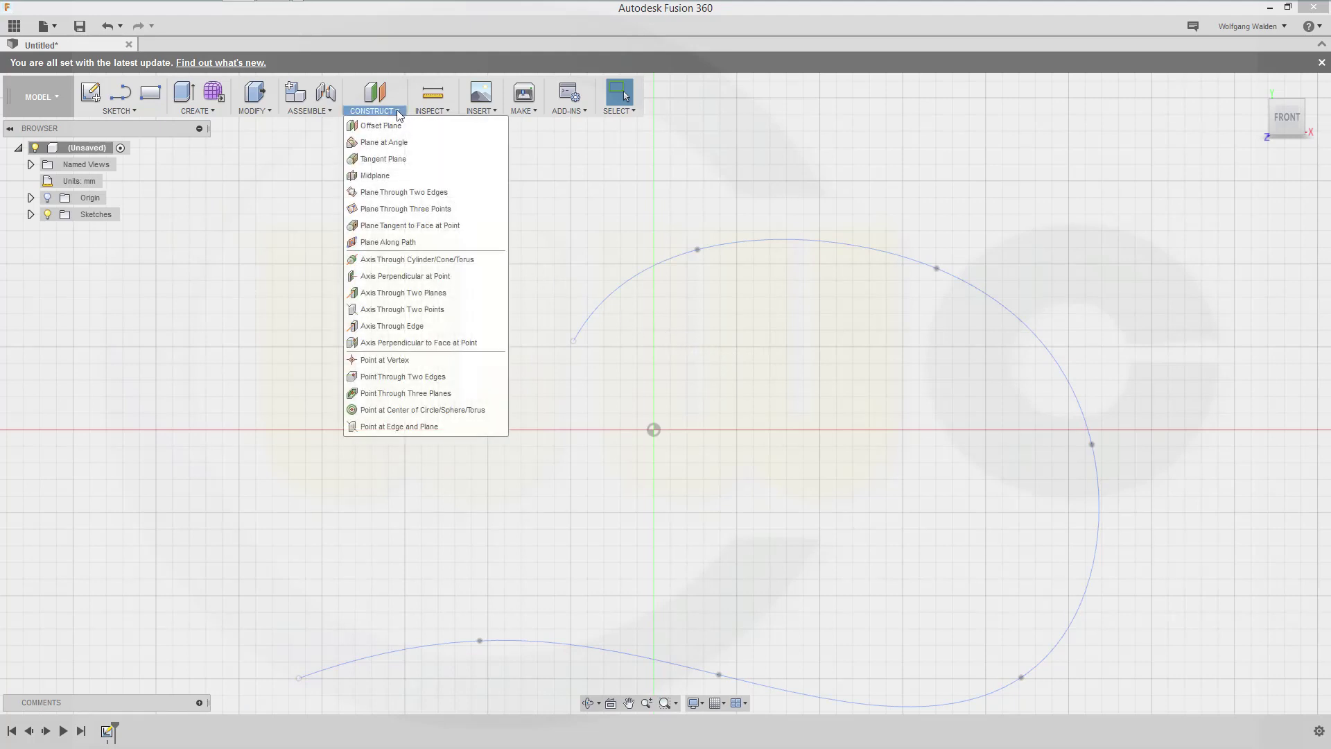
click(400, 246)
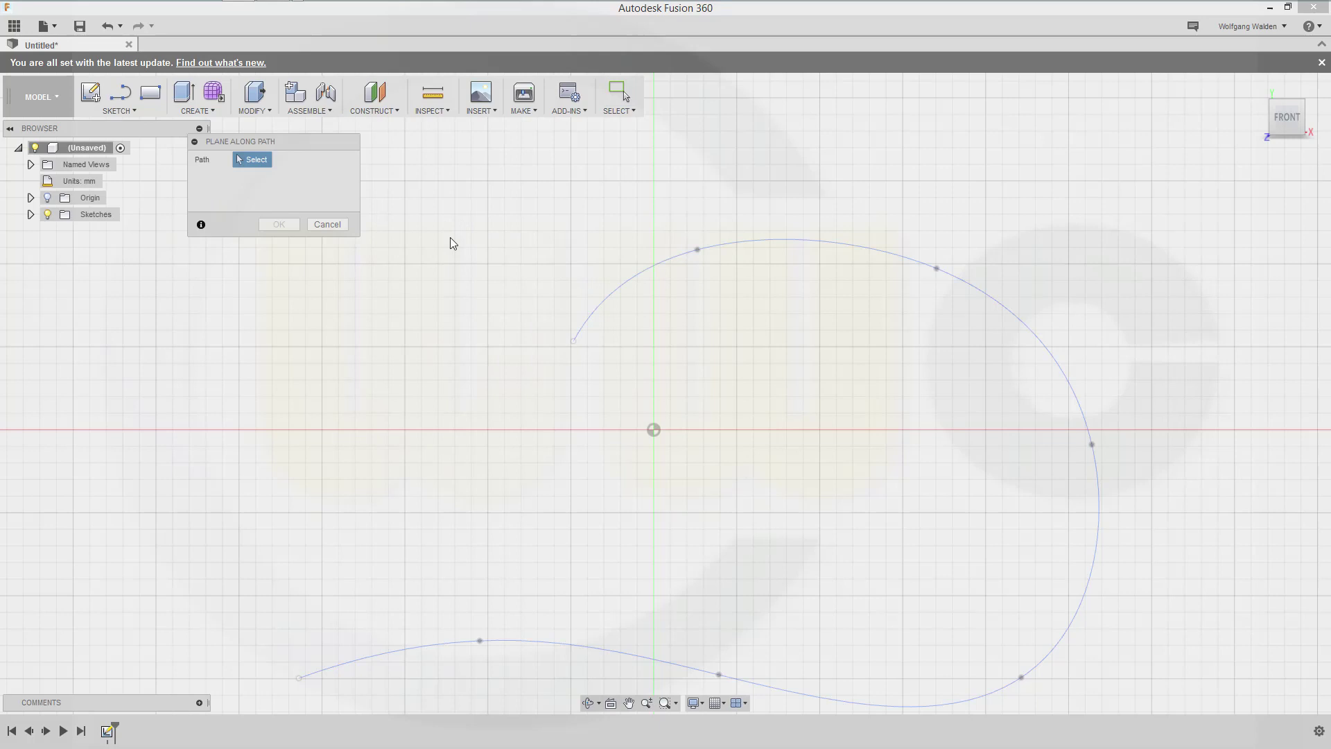
click(606, 299)
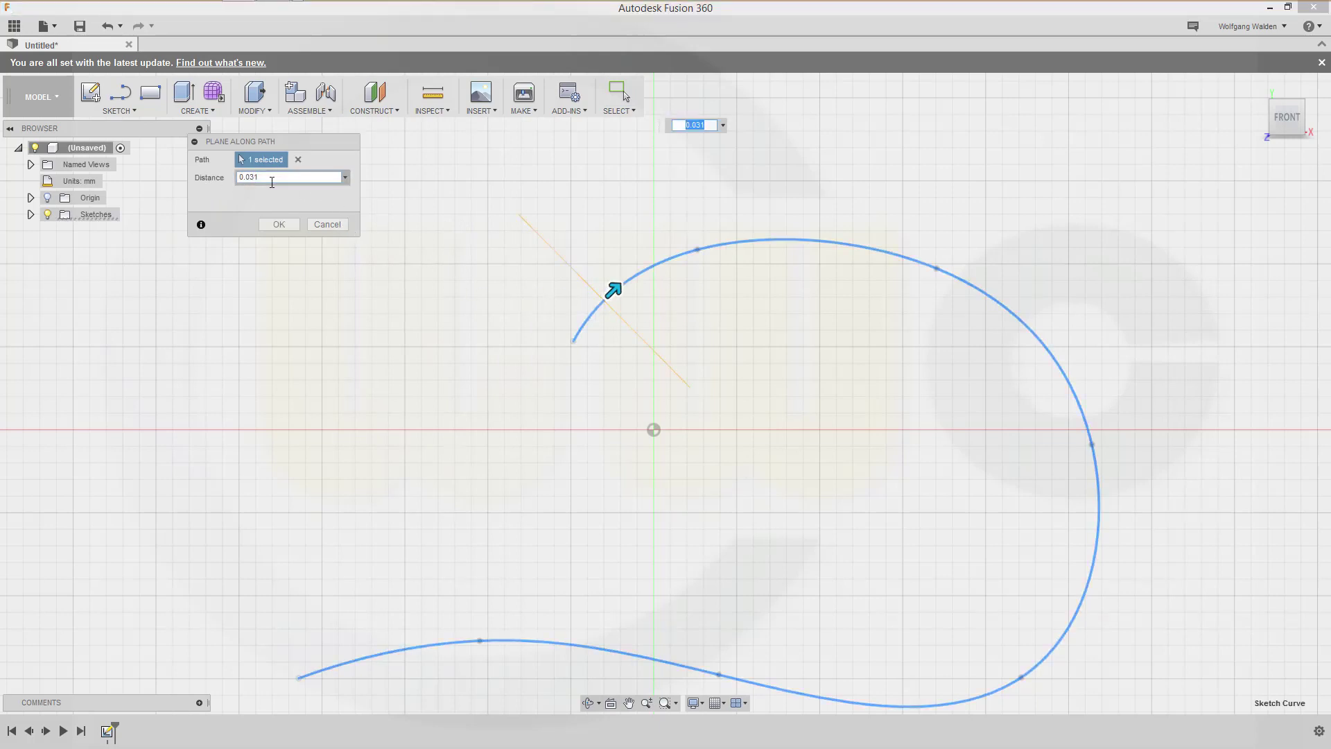
click(345, 177)
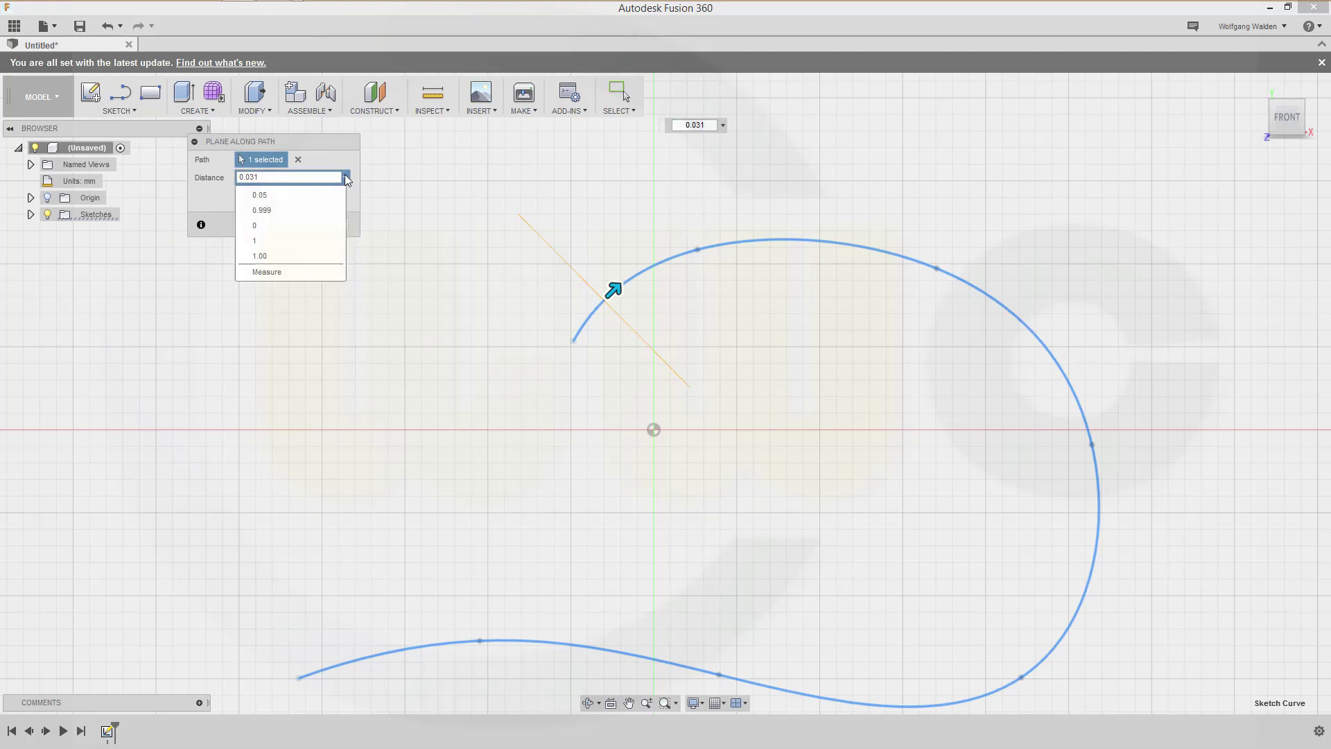
click(261, 226)
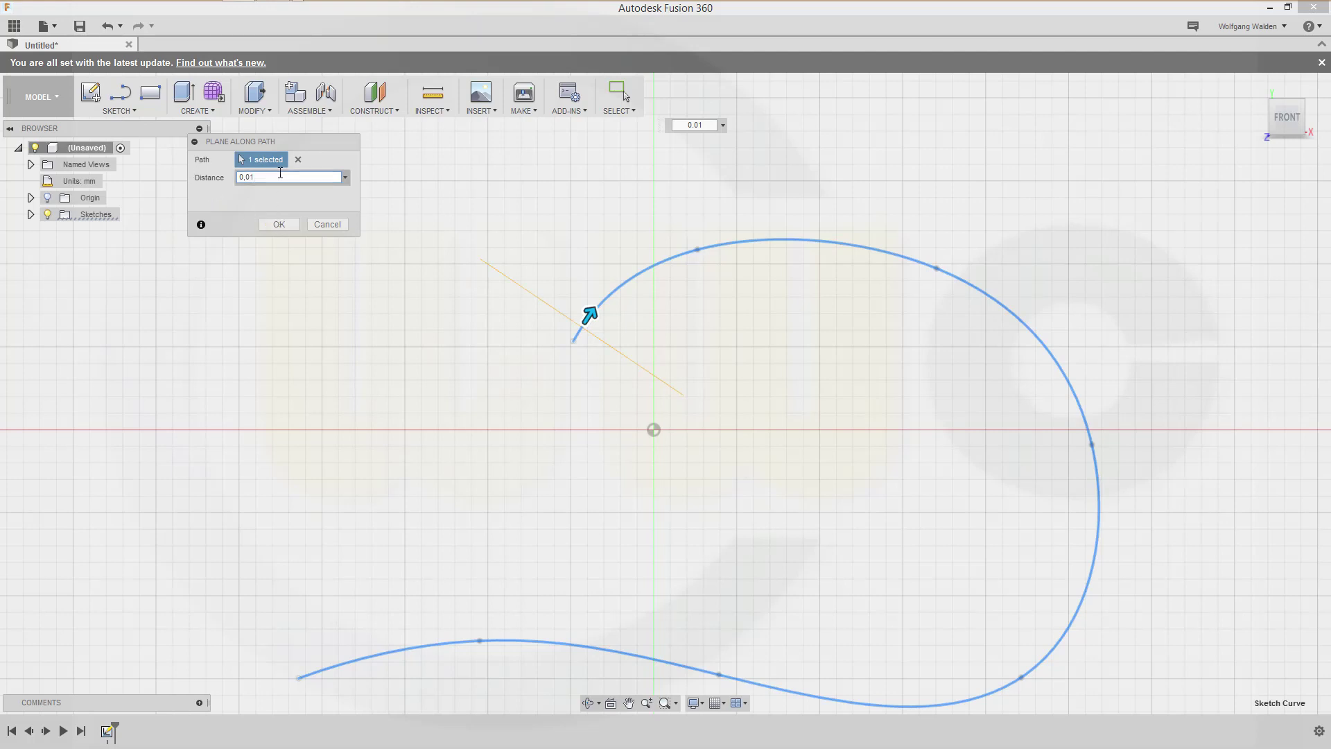
key(BackSpace)
key(Return)
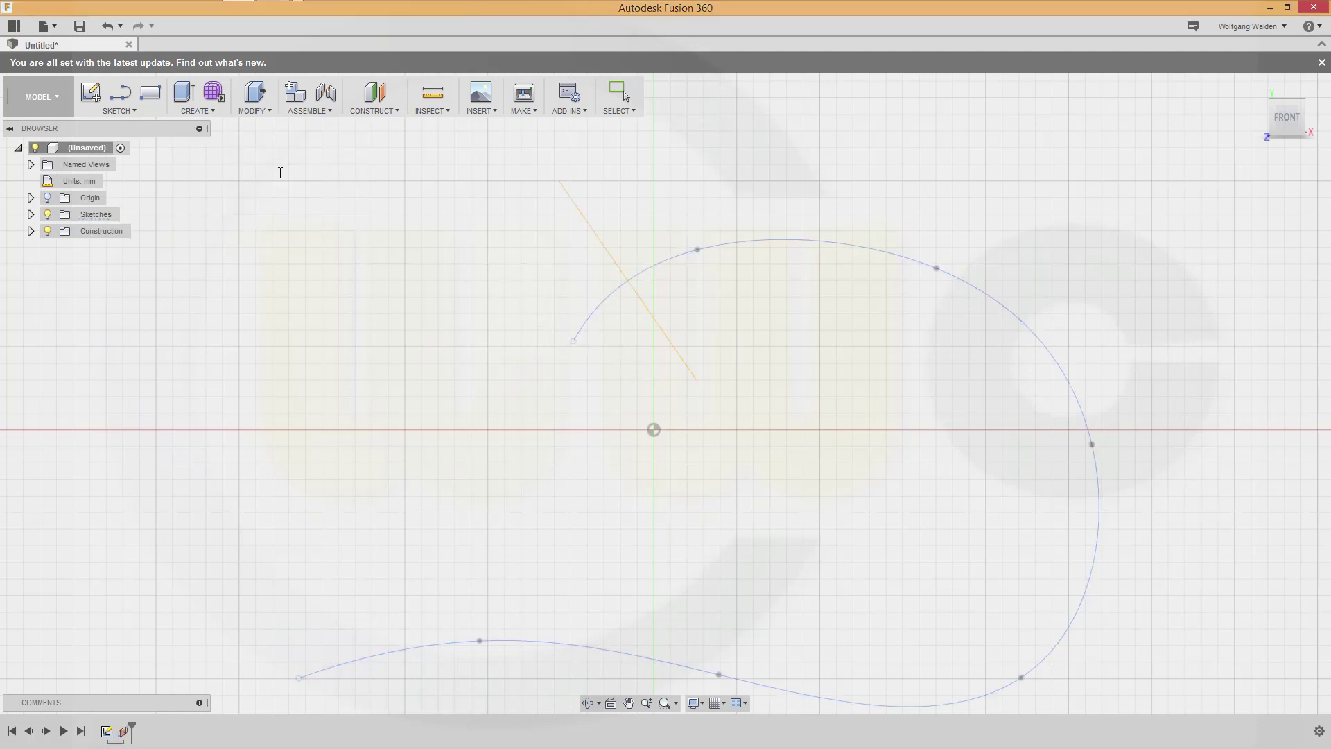
scroll(752, 520, down, 3)
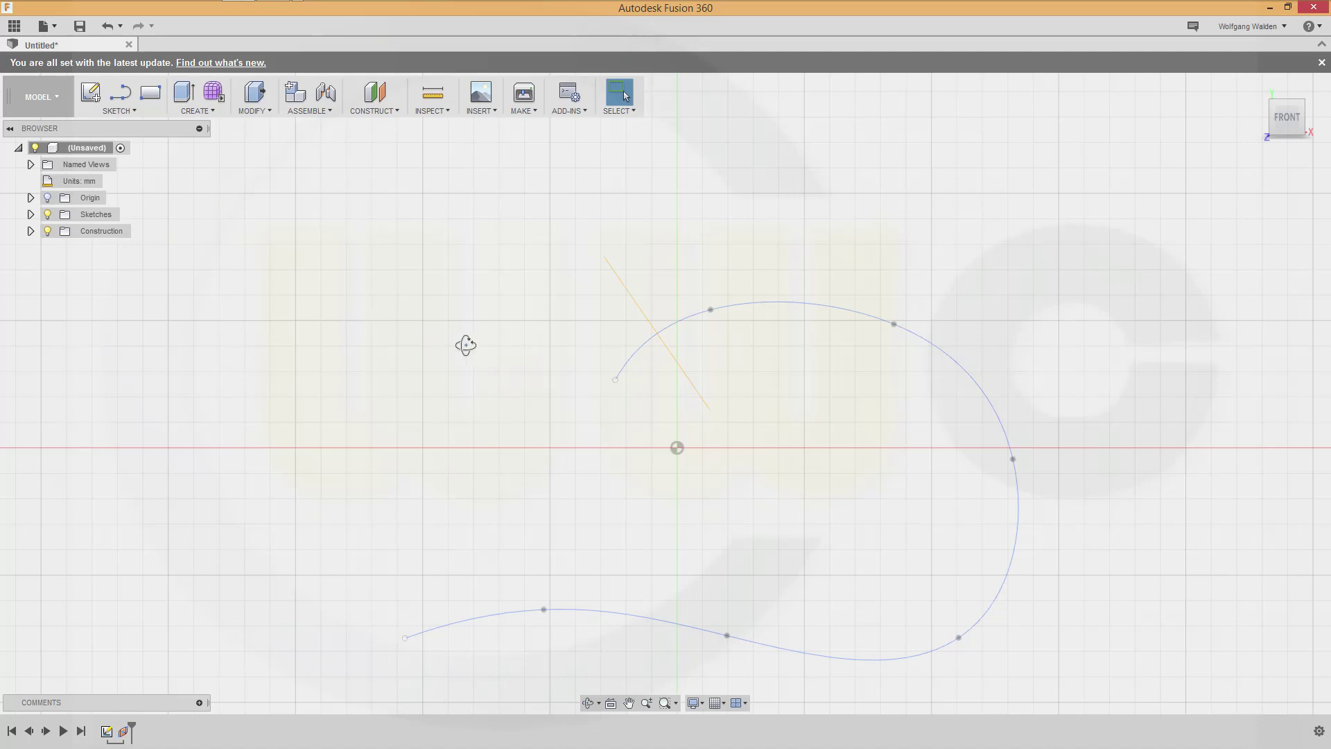
Step: On the plane along path, sketch a 15 mm line from the origin and finish the sketch
shift+middle_drag(466, 344, 619, 330)
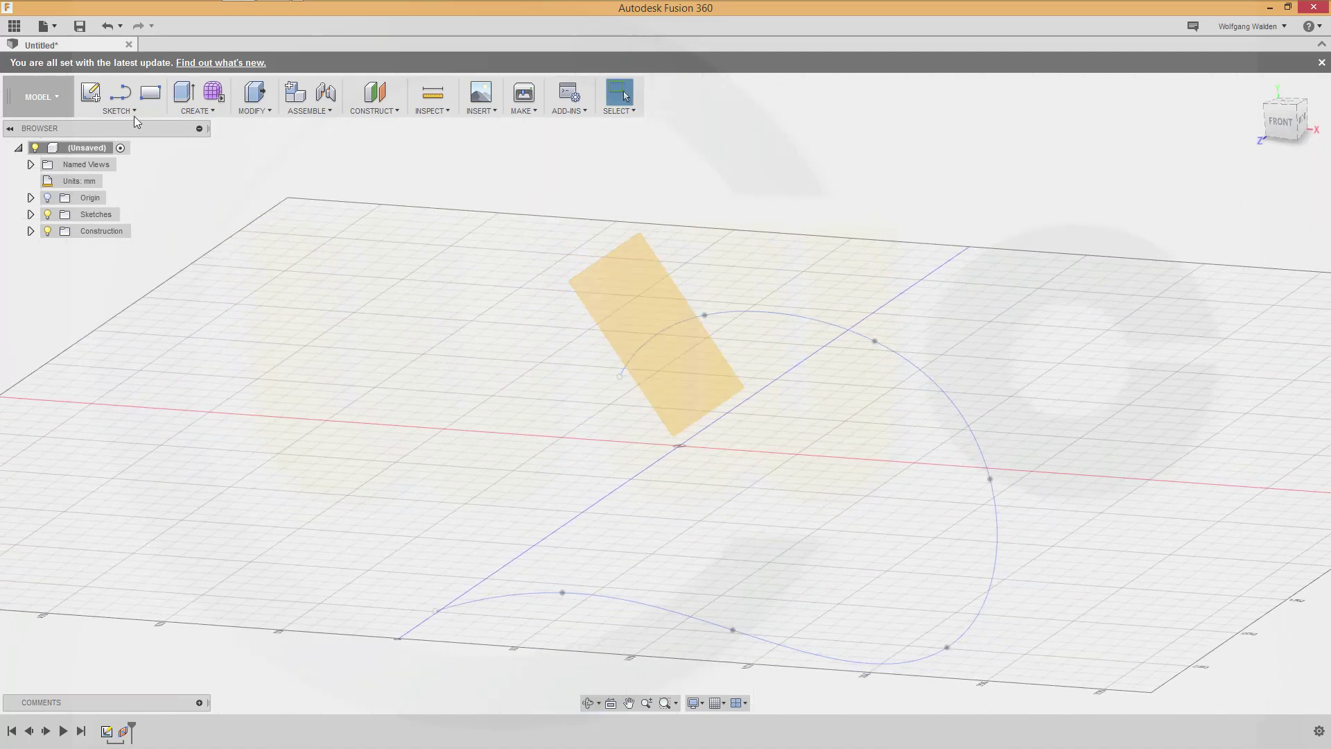
click(121, 94)
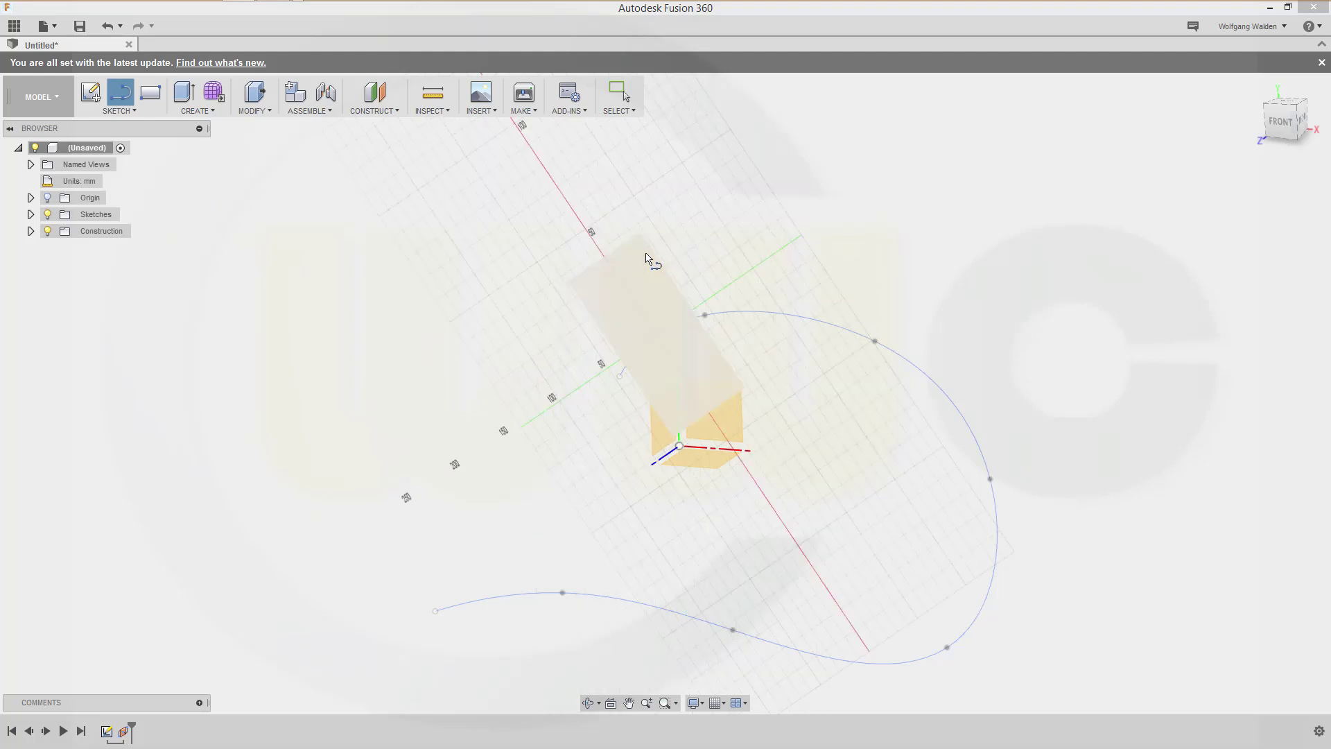
click(626, 253)
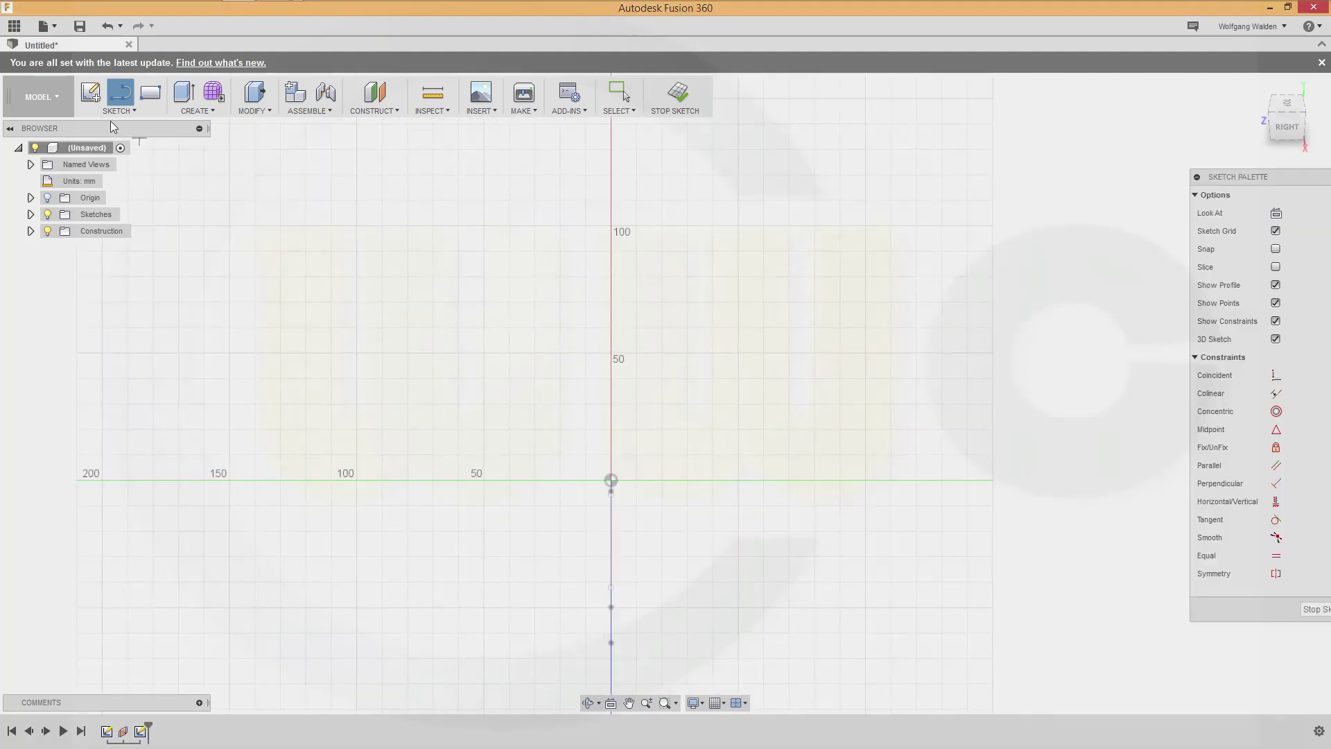
click(611, 479)
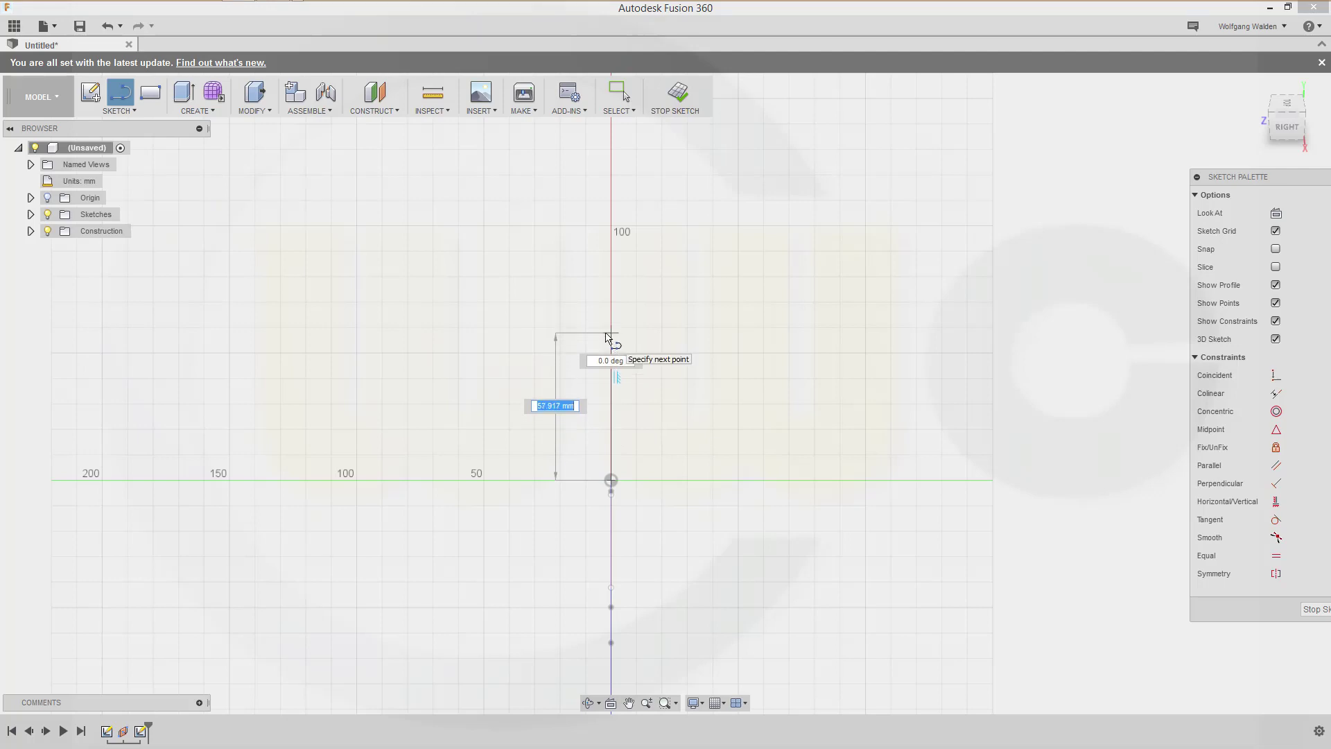
text(15)
key(Return)
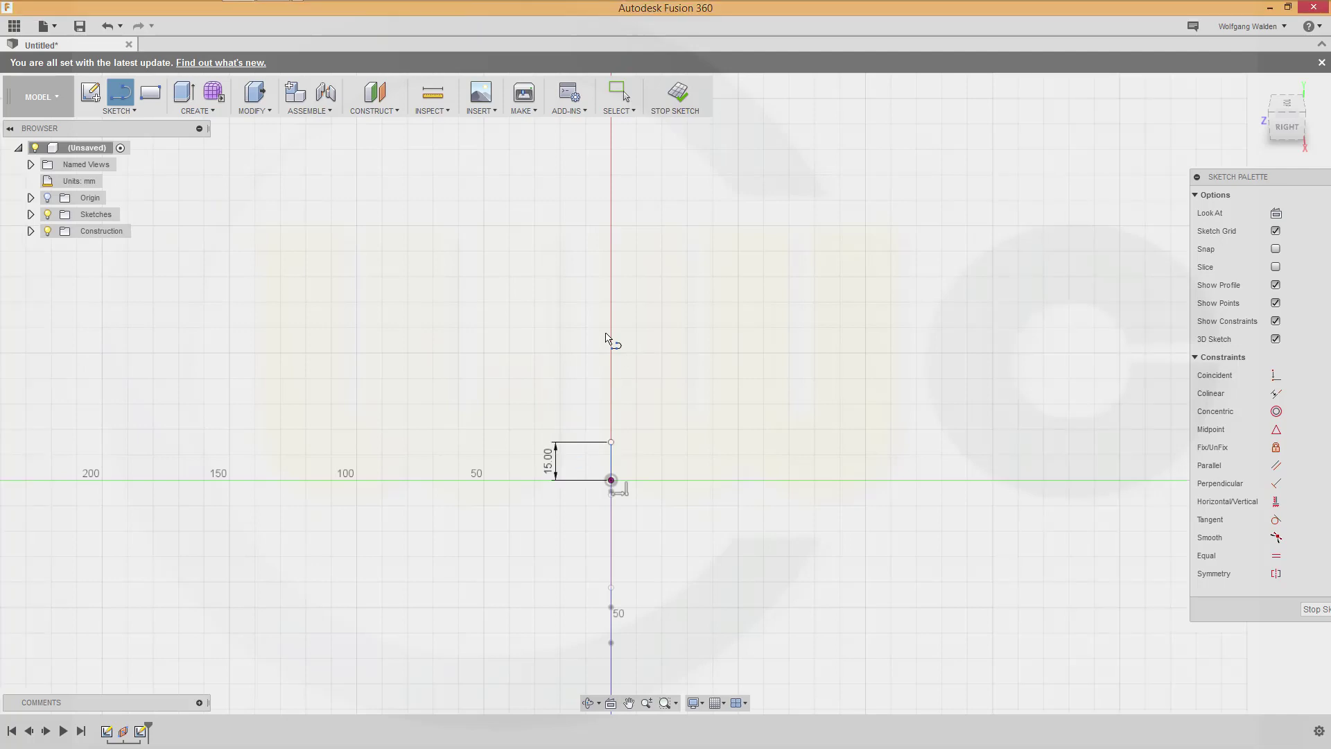
key(Escape)
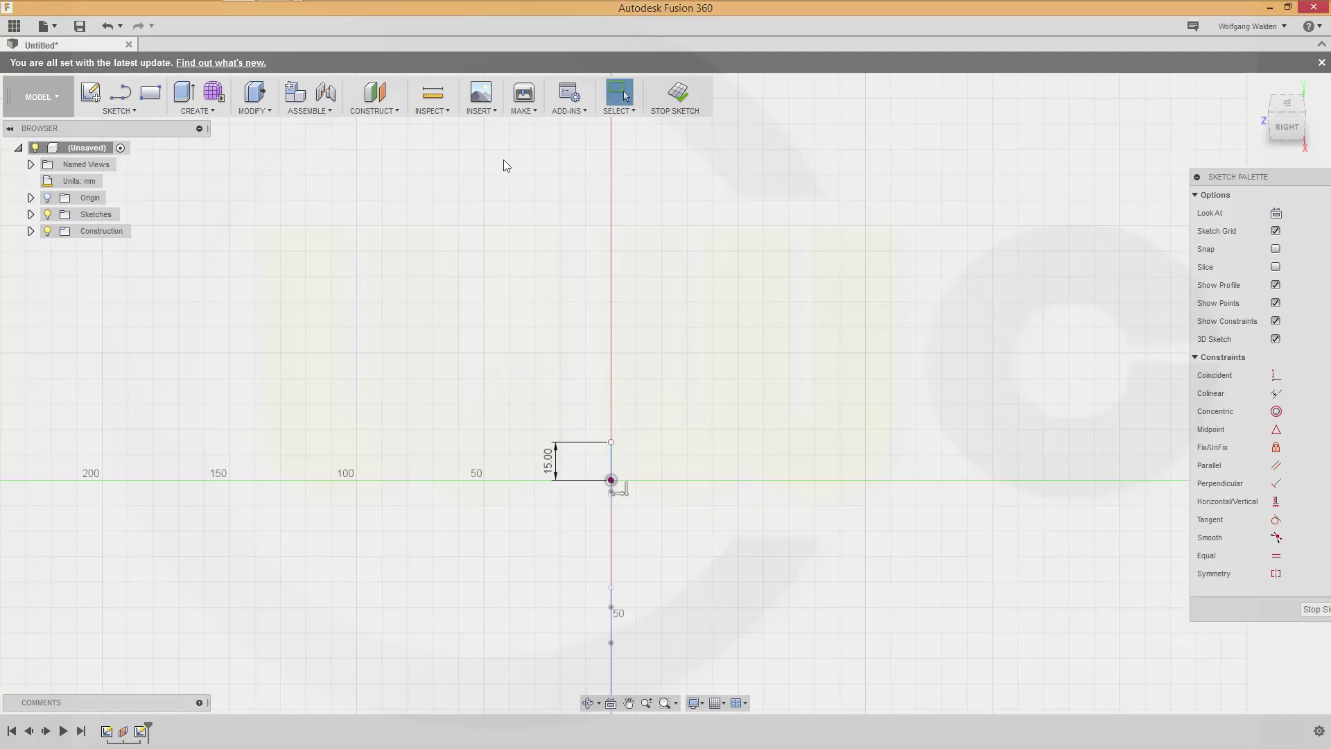
click(674, 94)
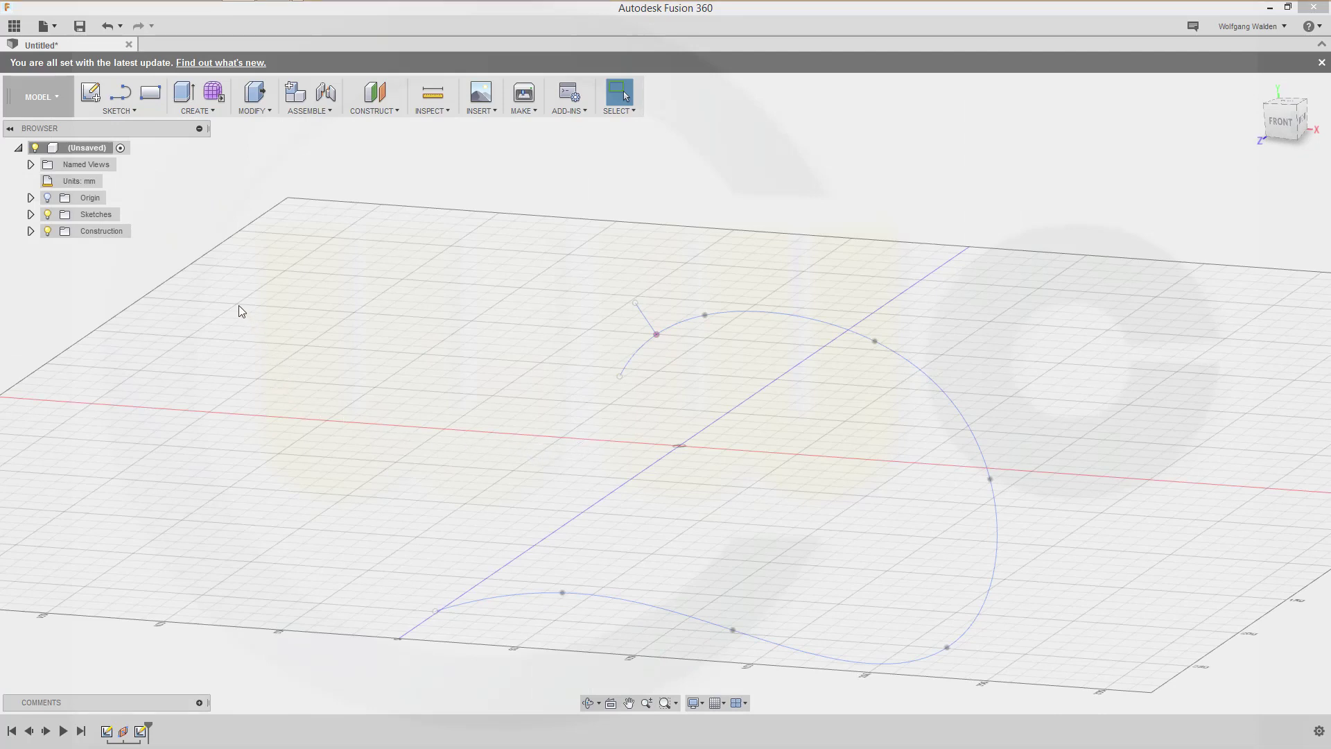
Step: Project the short 15 mm line into a new front-plane sketch and finish it
click(124, 93)
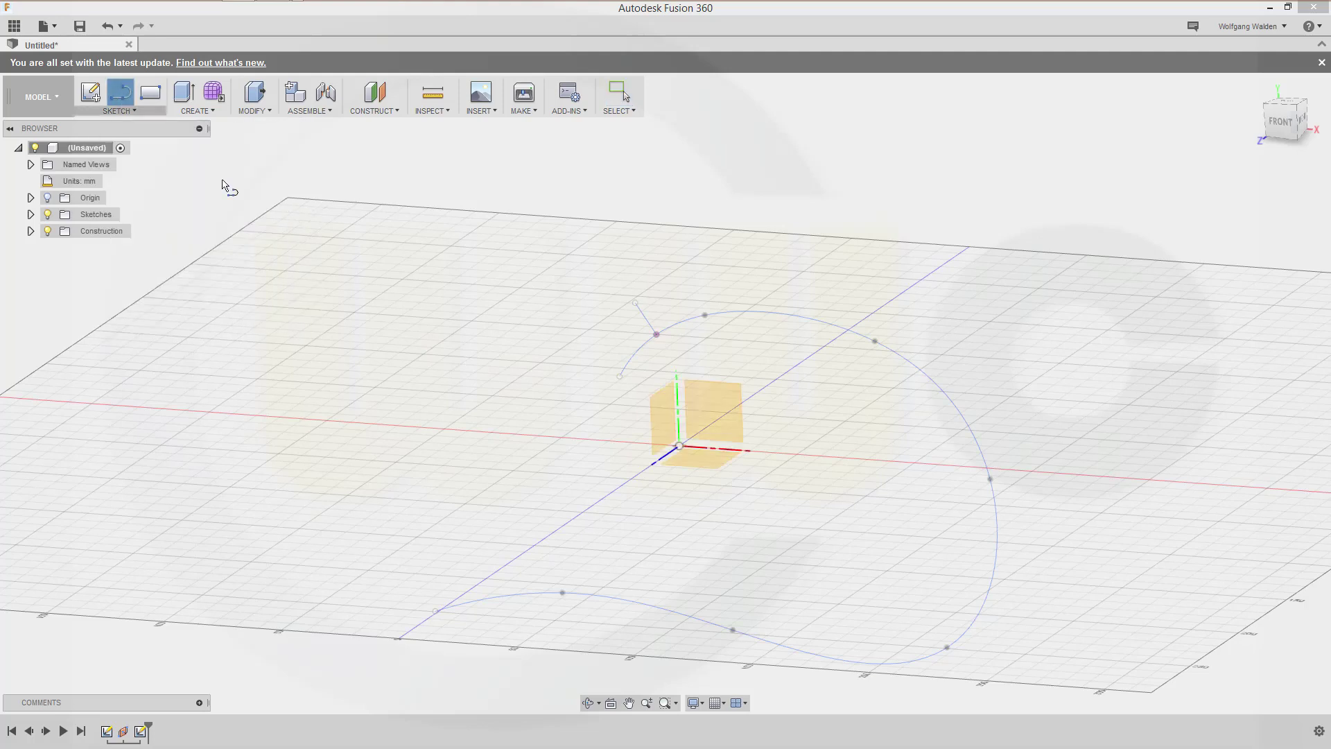
click(728, 409)
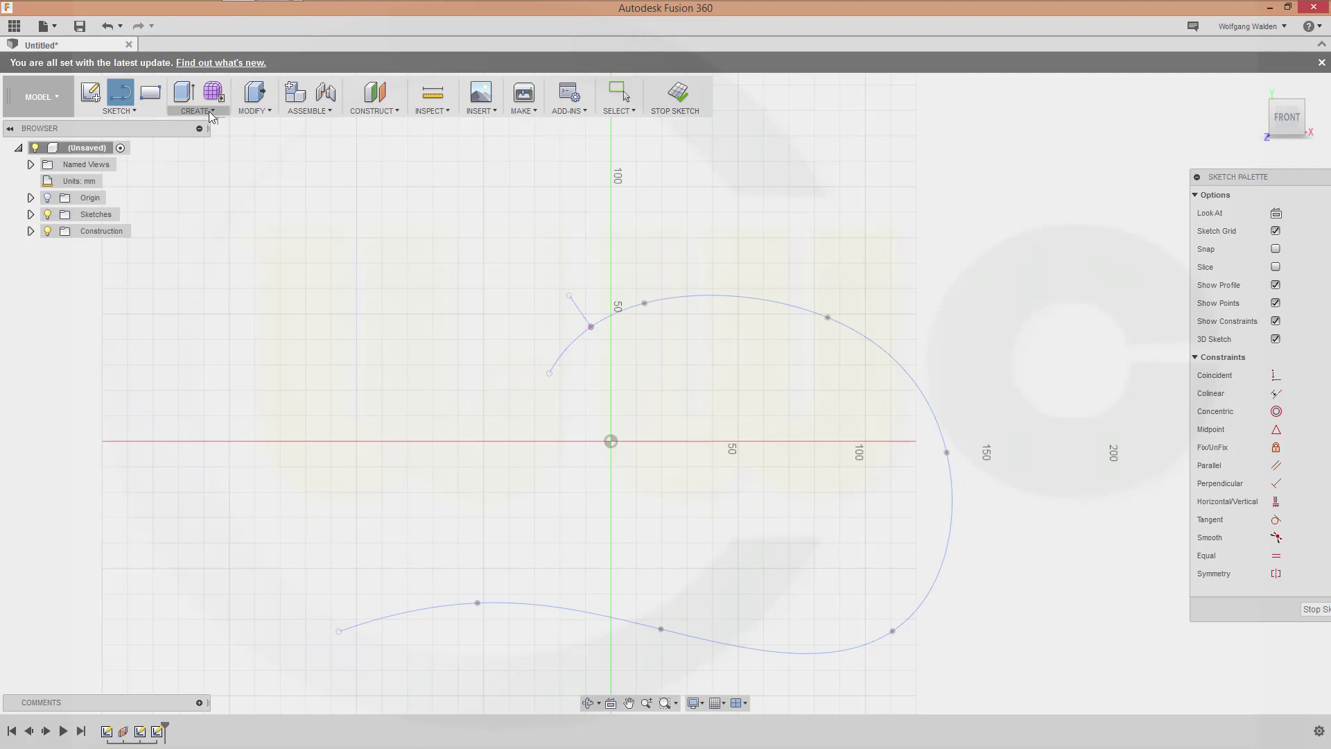
click(135, 111)
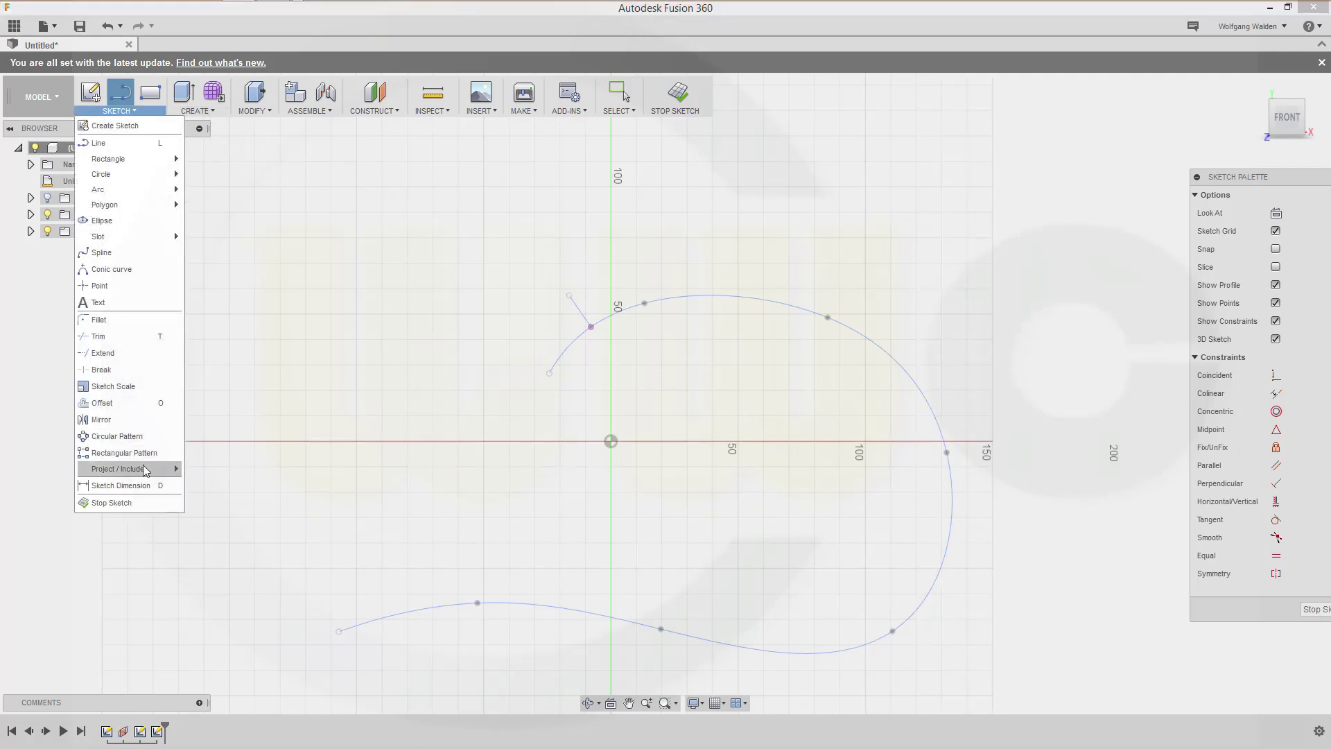
mouse_move(146, 469)
click(251, 473)
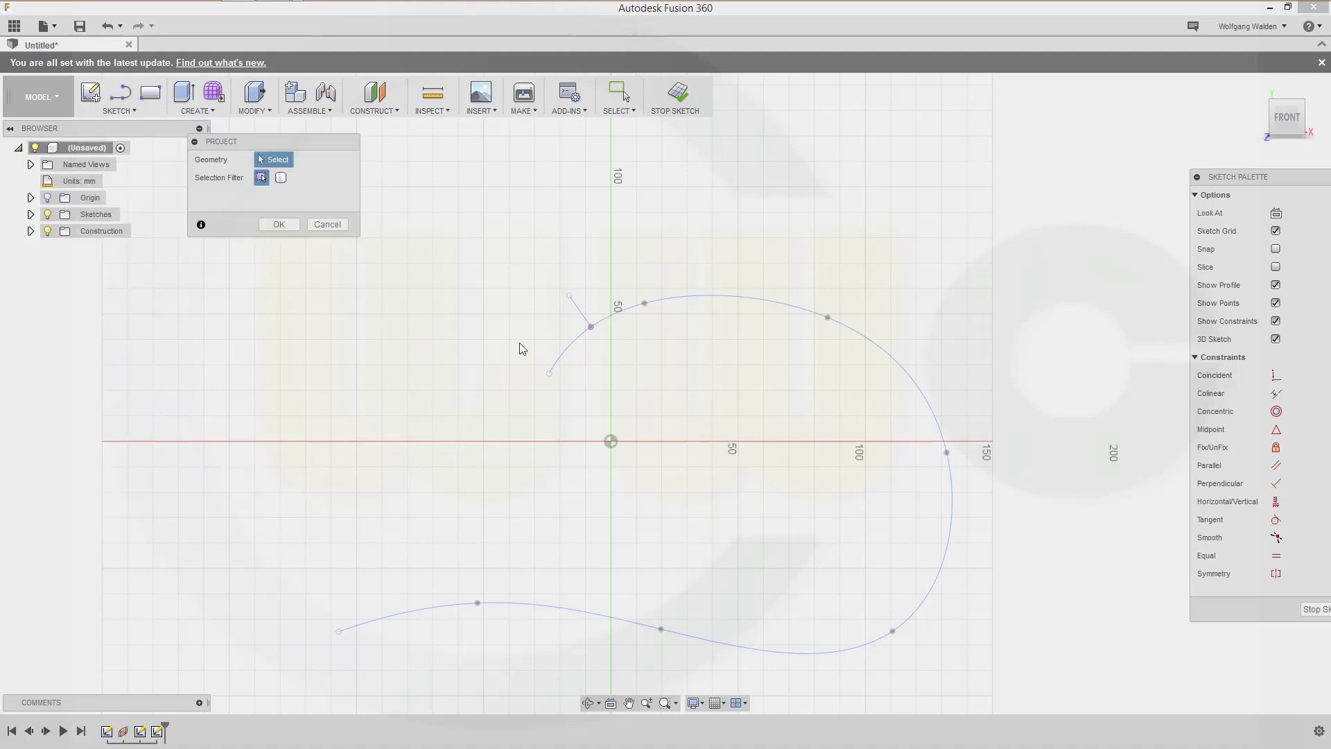
click(582, 315)
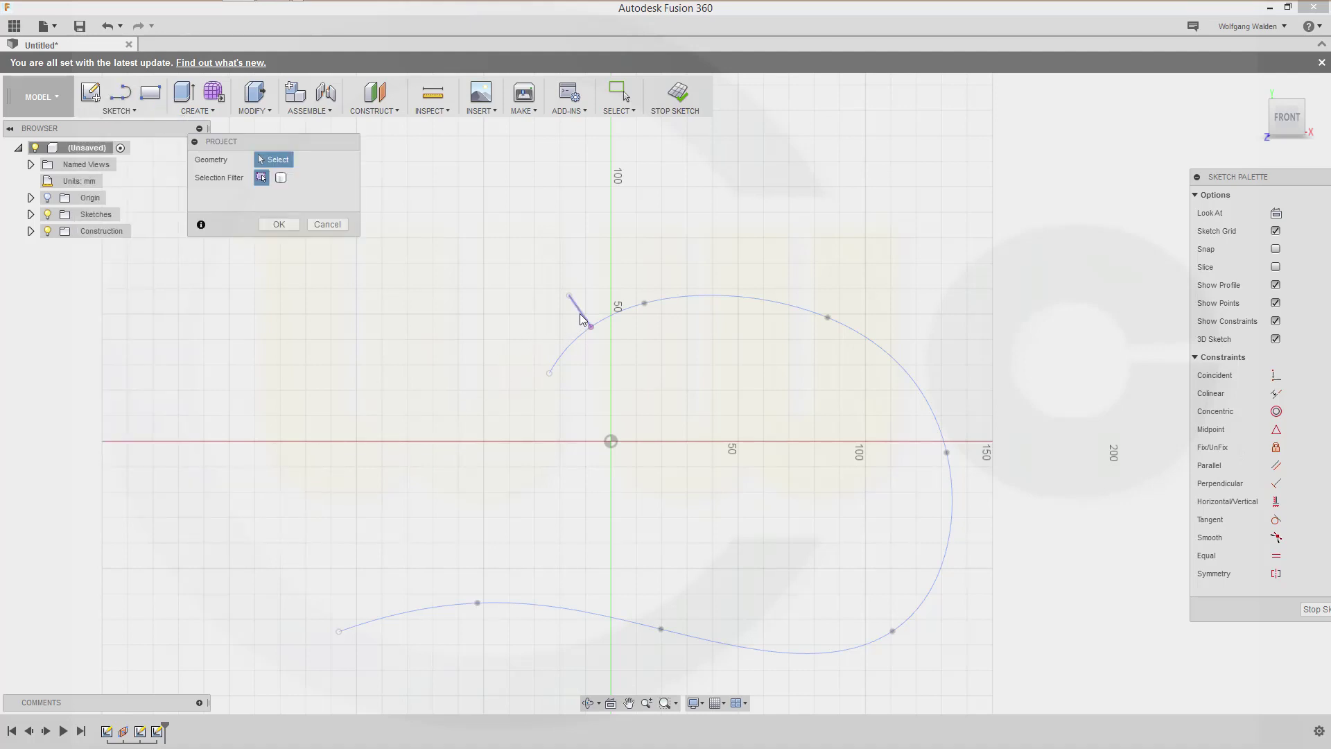
click(277, 225)
click(699, 101)
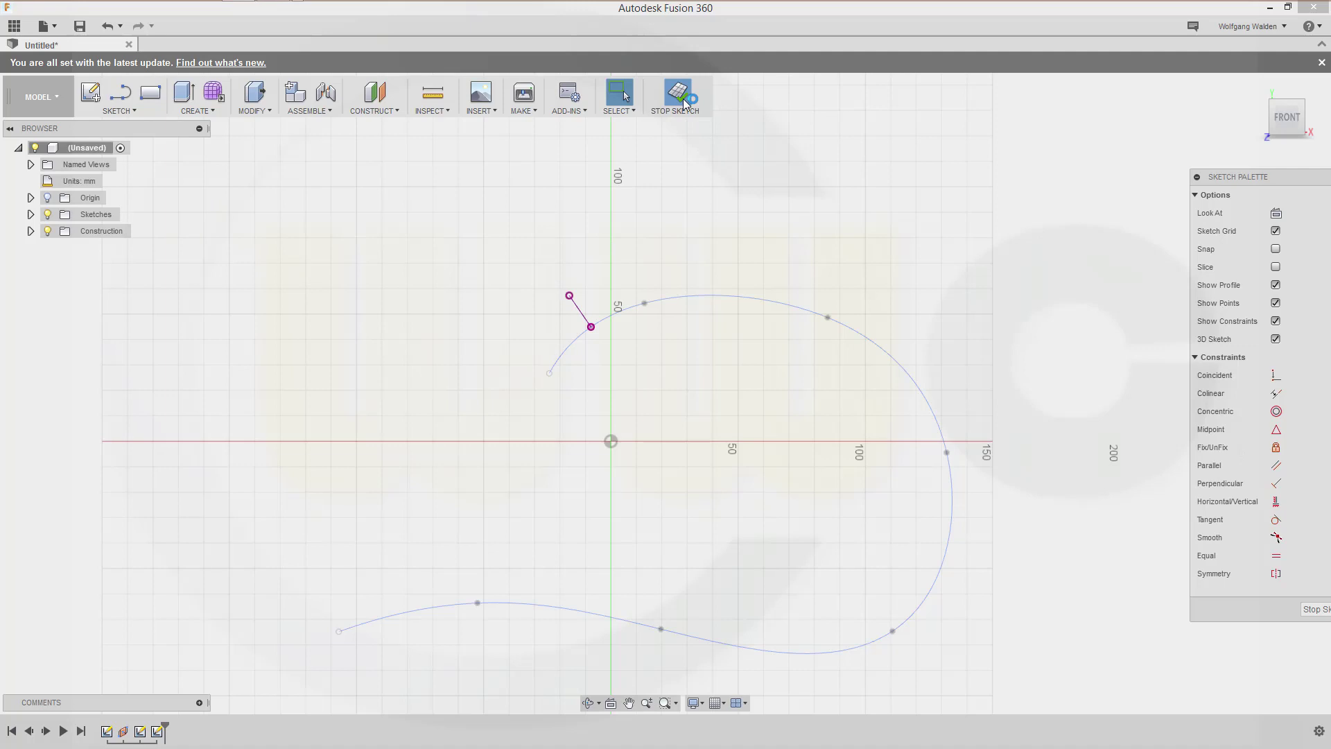
Step: Hide Sketch2 in the Browser's Sketches folder, keeping Sketch1 visible
click(30, 214)
click(61, 231)
click(61, 231)
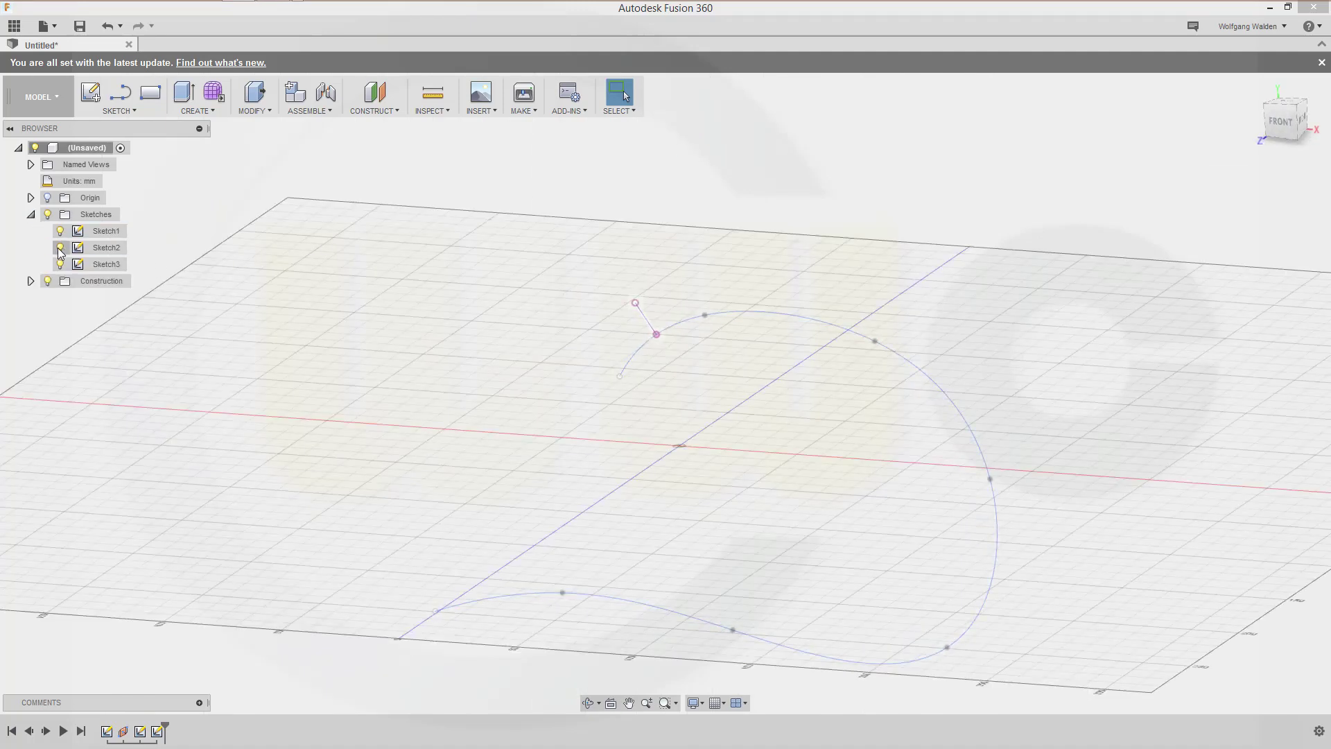
click(61, 248)
Step: In the PATCH workspace, extrude the spline symmetrically into a 5 mm whole-width surface band
click(58, 97)
click(54, 153)
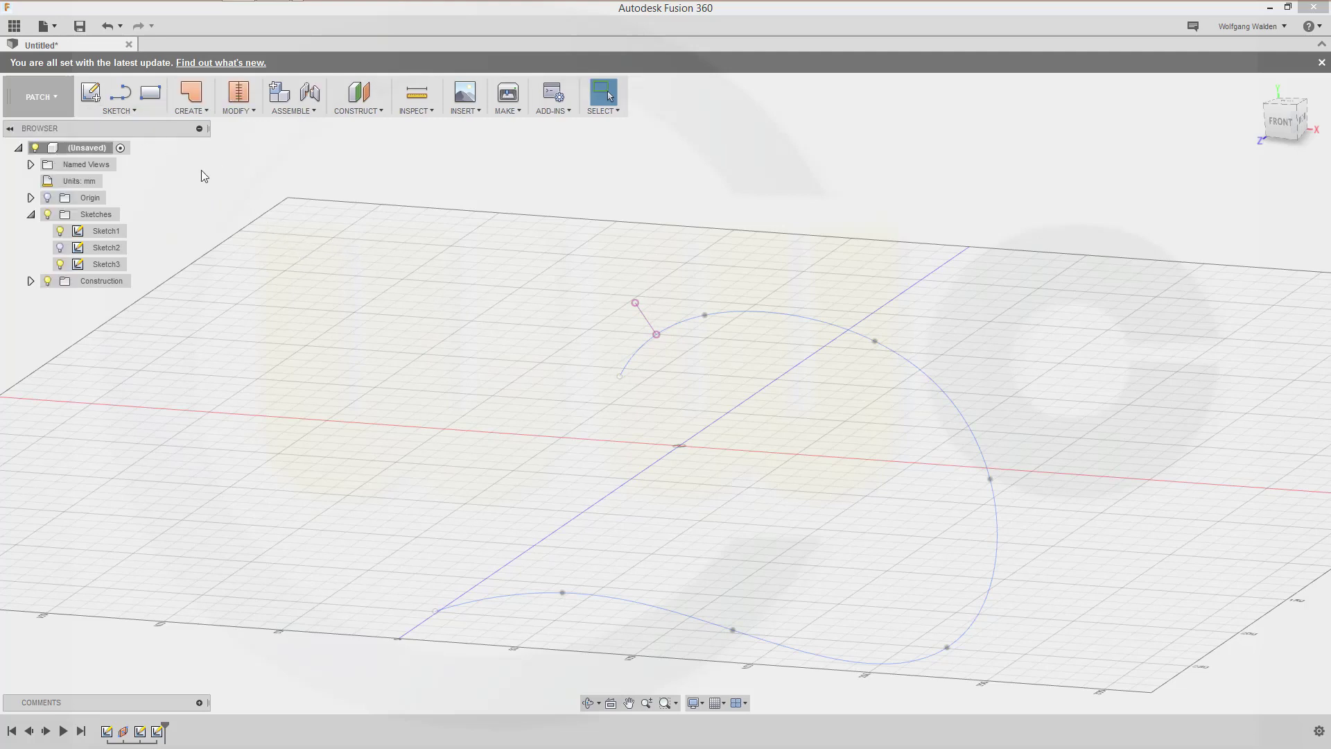
click(206, 115)
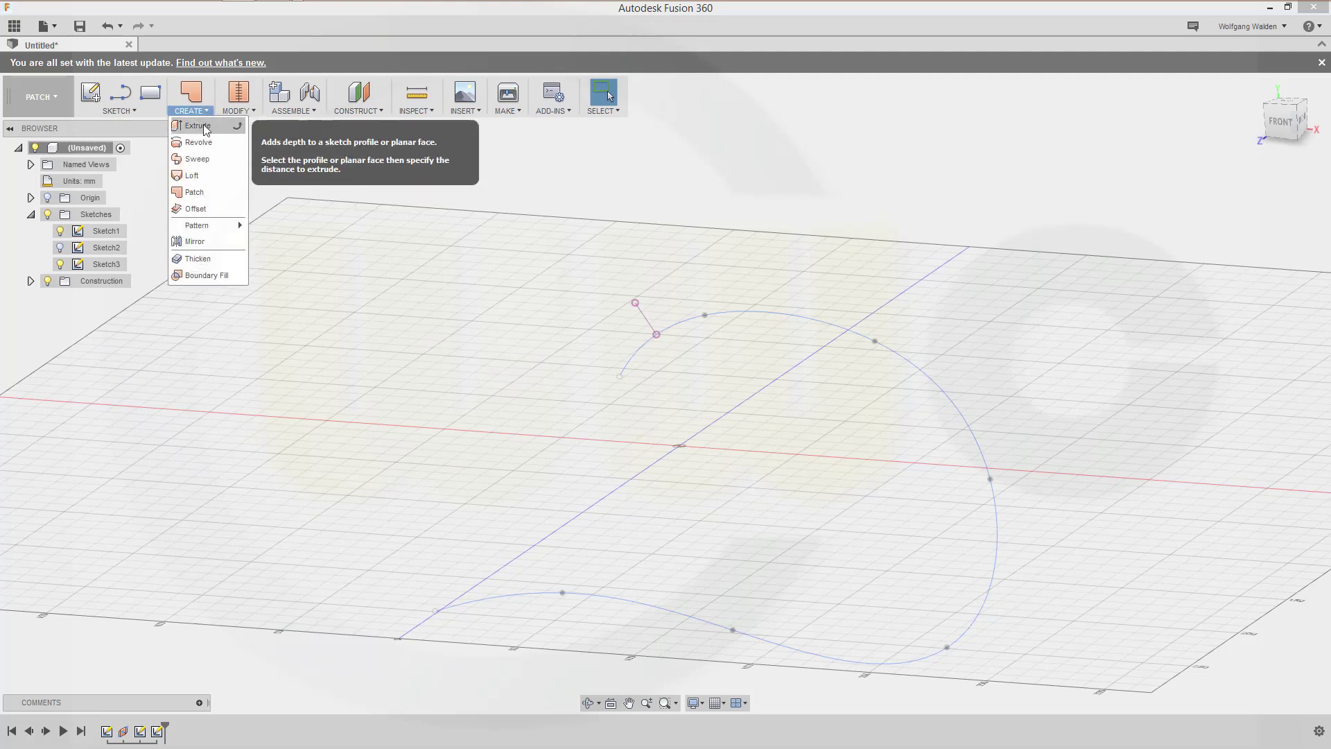
click(206, 128)
click(694, 315)
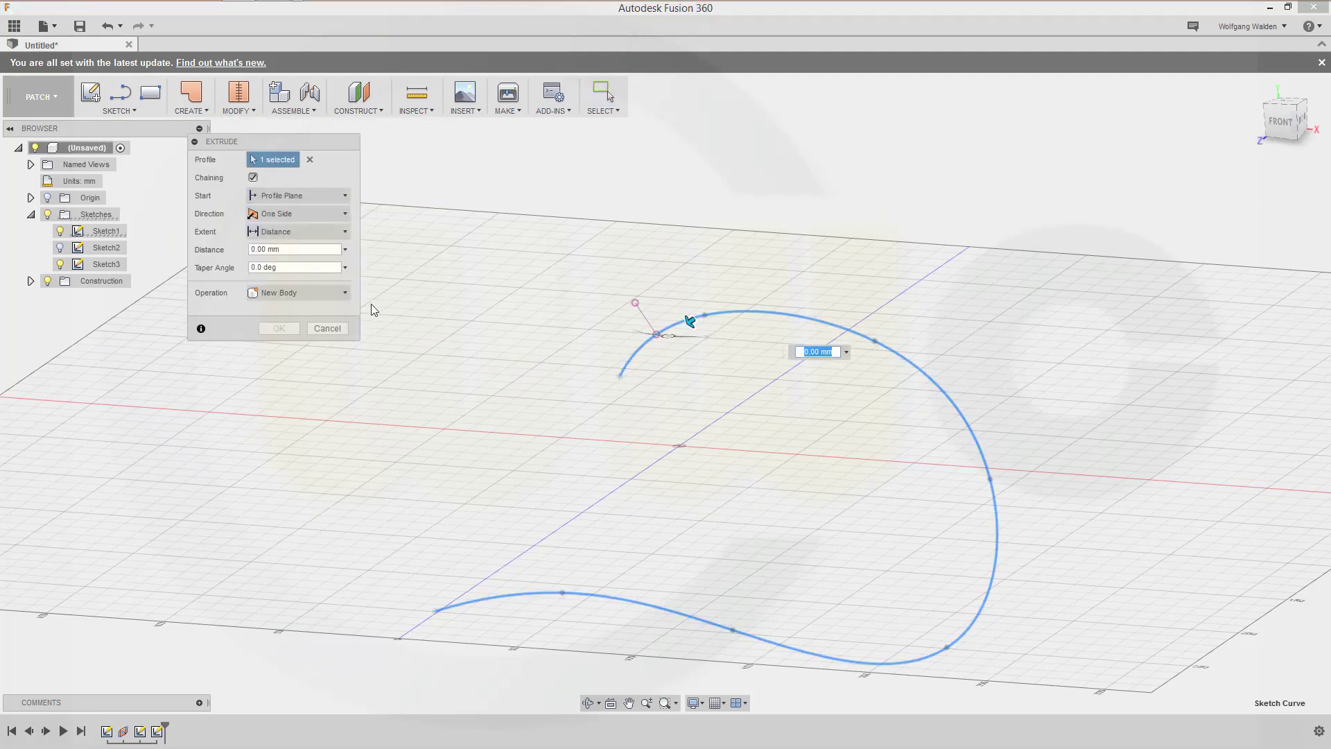
click(343, 213)
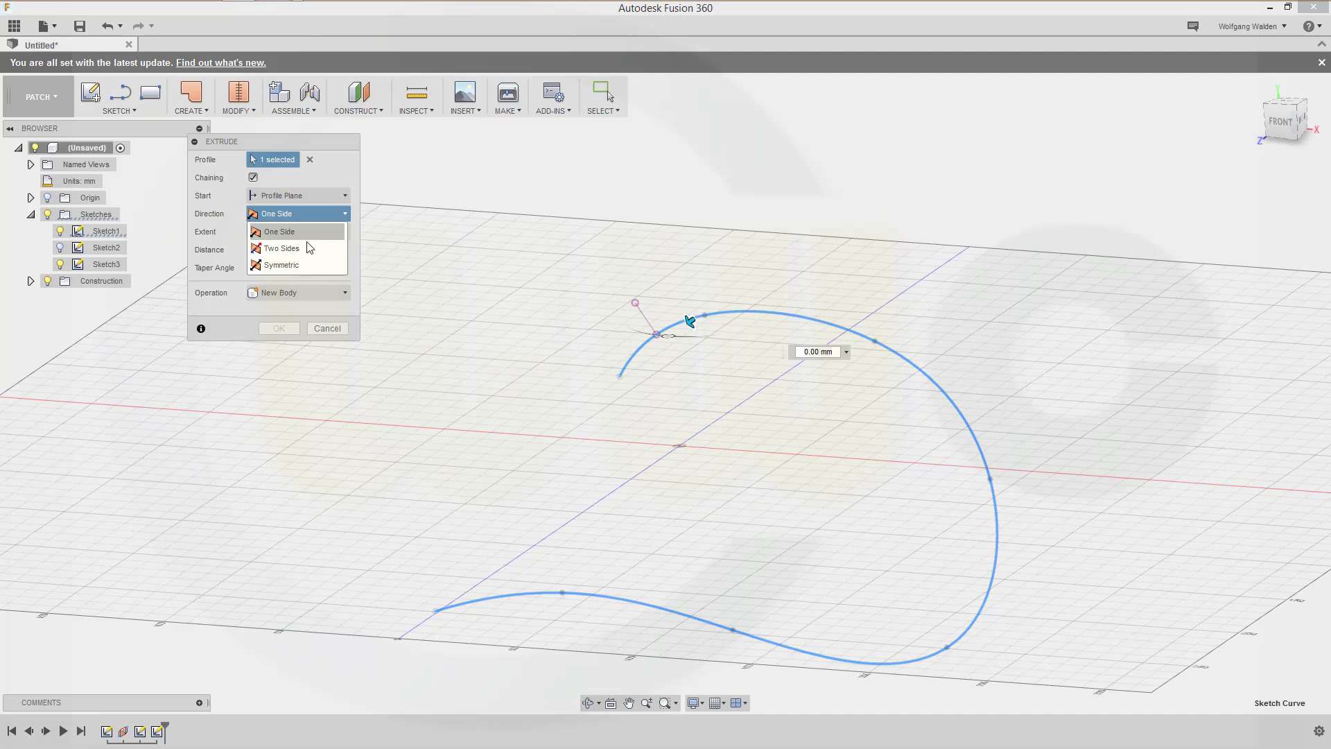
click(299, 262)
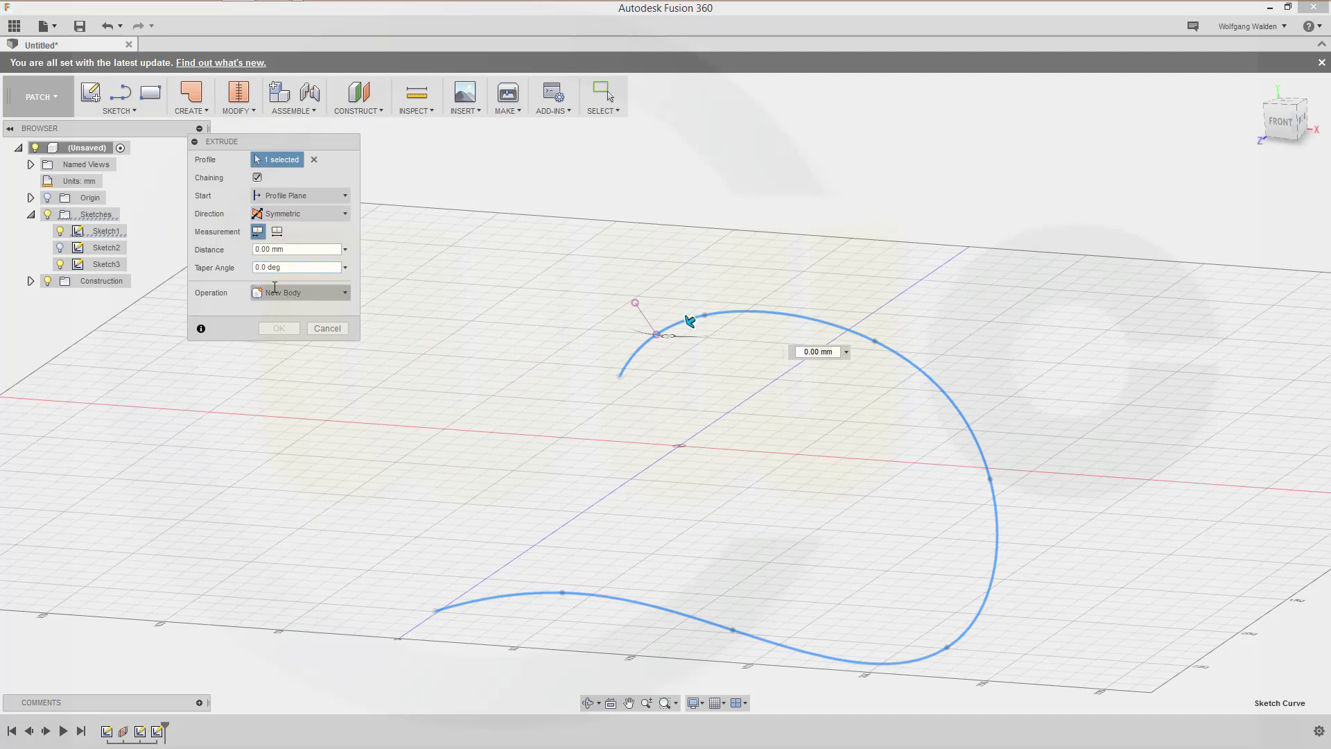
click(278, 231)
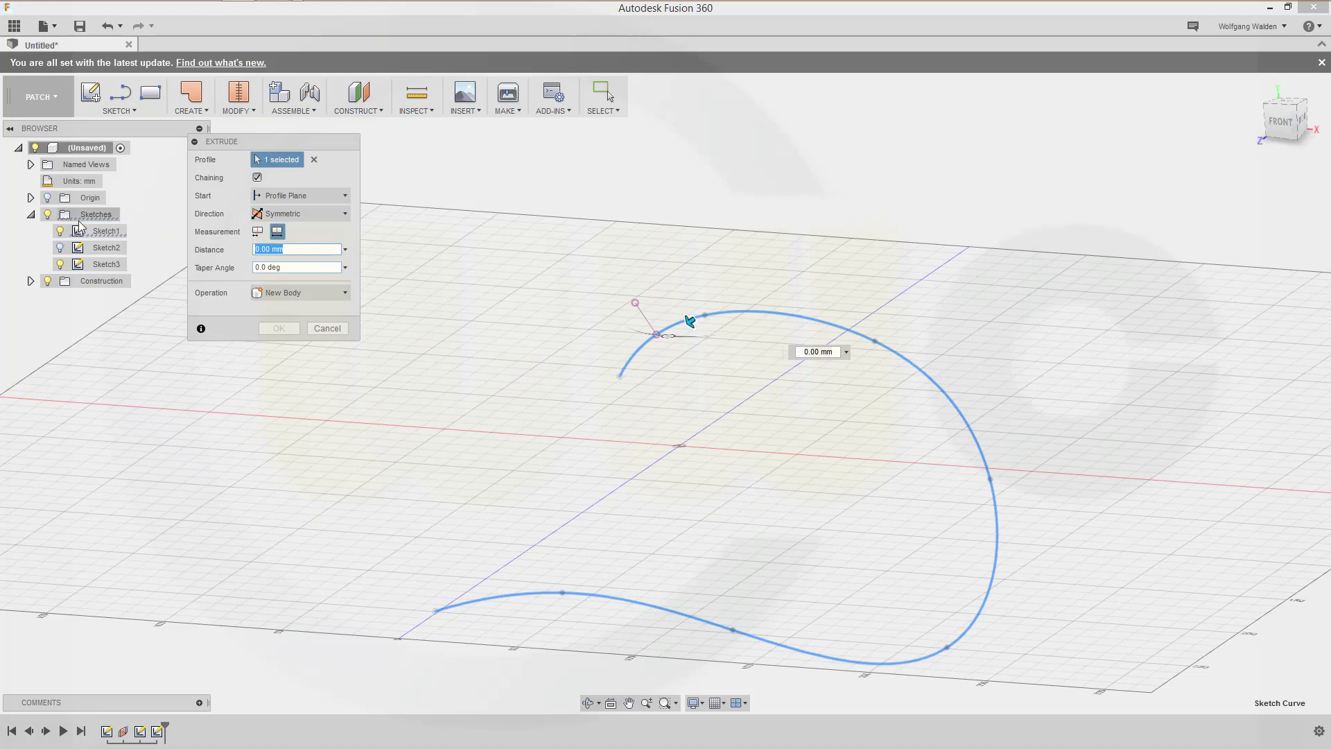
text(5)
key(Return)
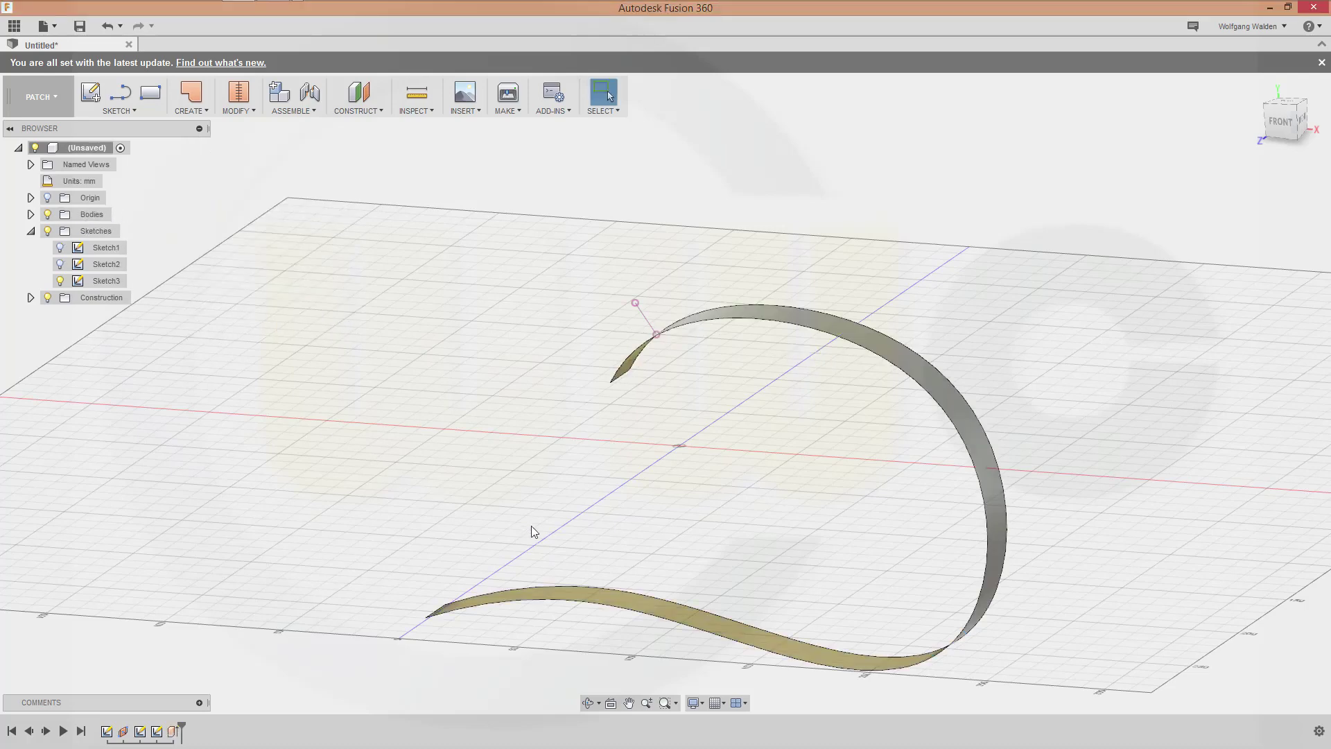
mouse_move(615, 522)
shift+middle_down()
mouse_move(668, 538)
mouse_move(627, 506)
shift+middle_up()
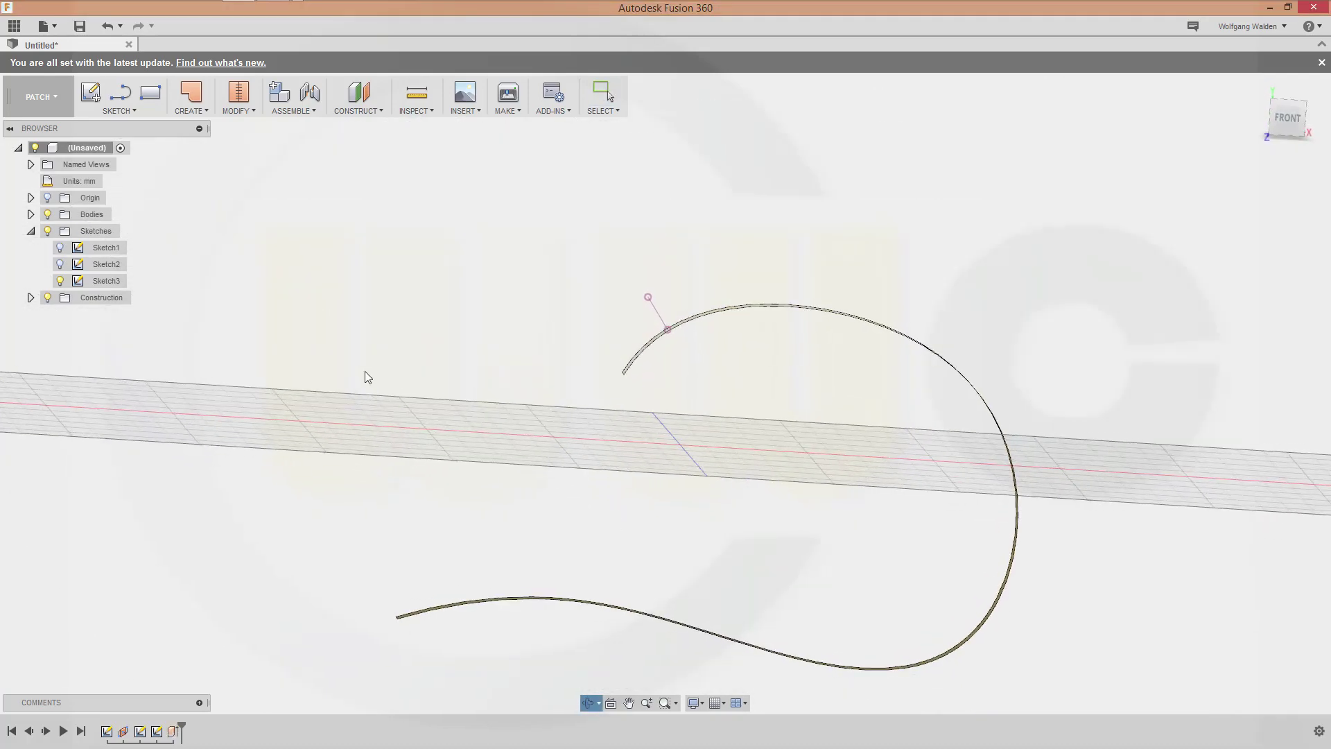
Step: Extrude the short projected tooth line symmetrically into a small surface
click(208, 111)
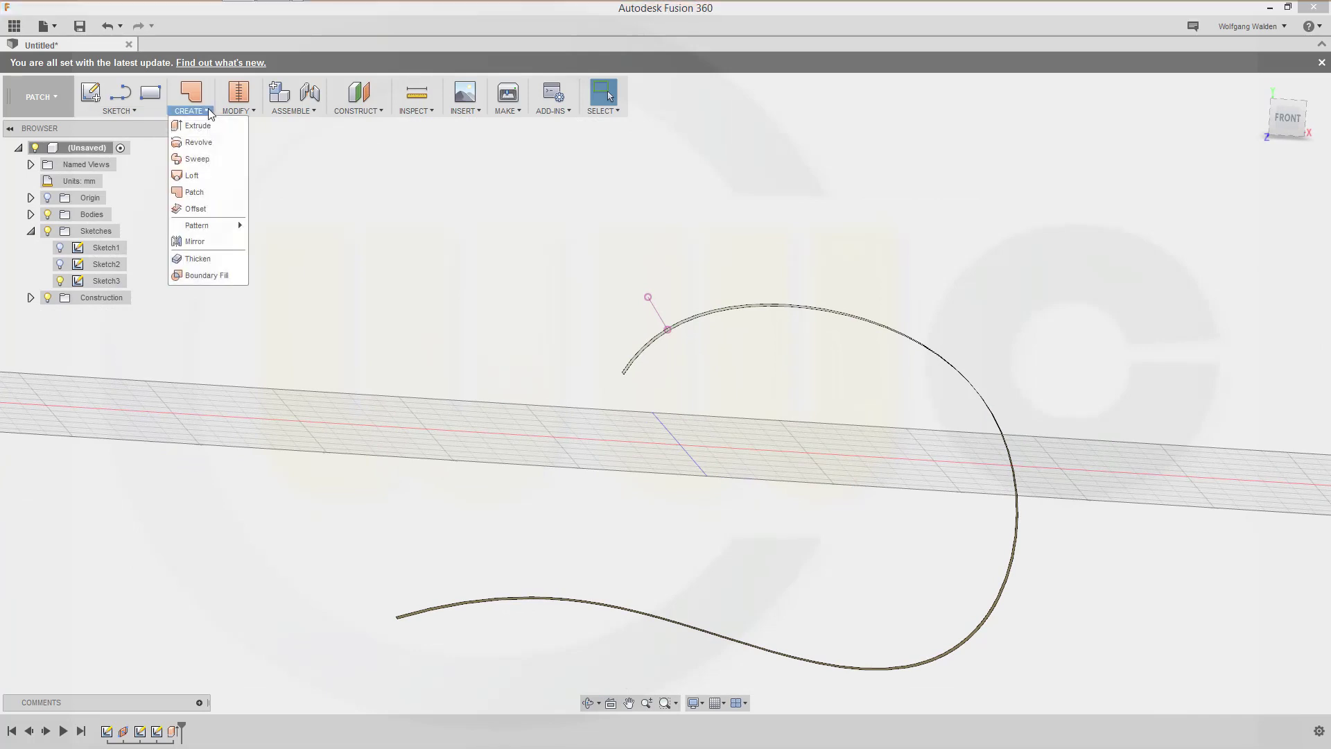
click(198, 125)
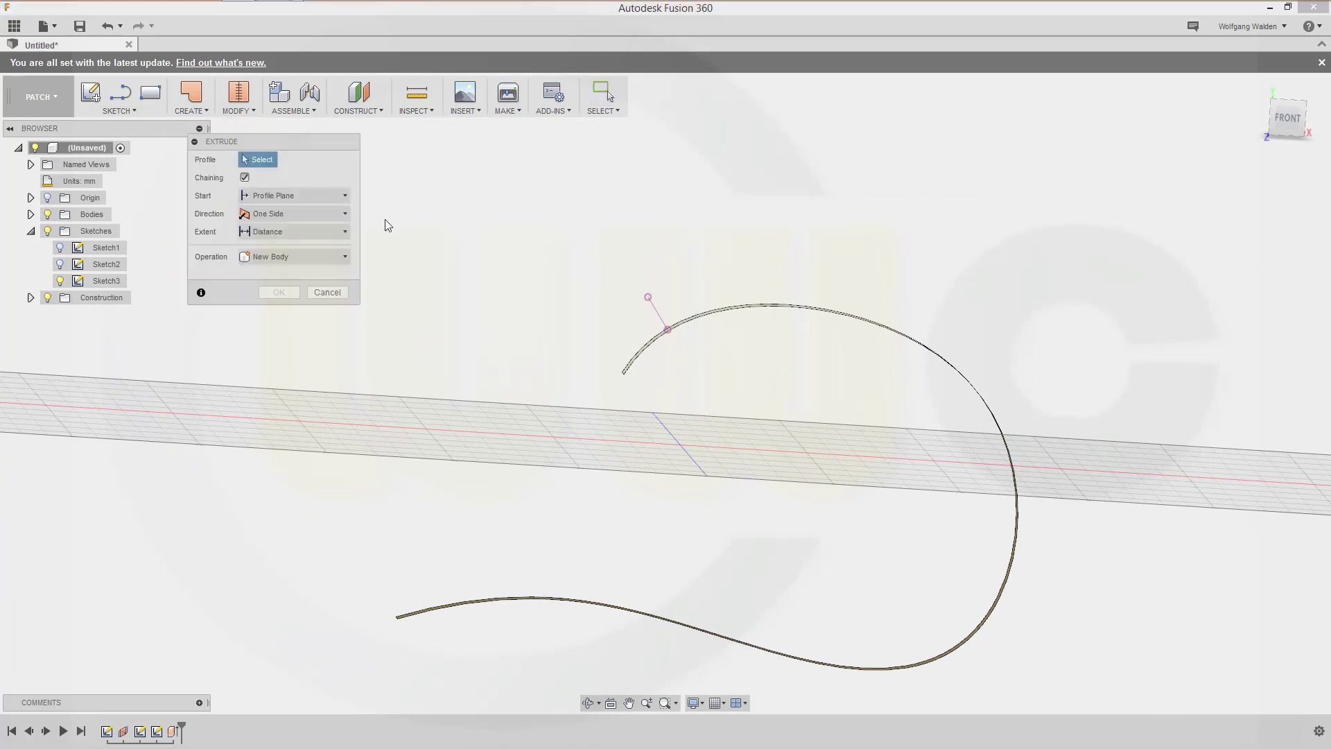
click(663, 321)
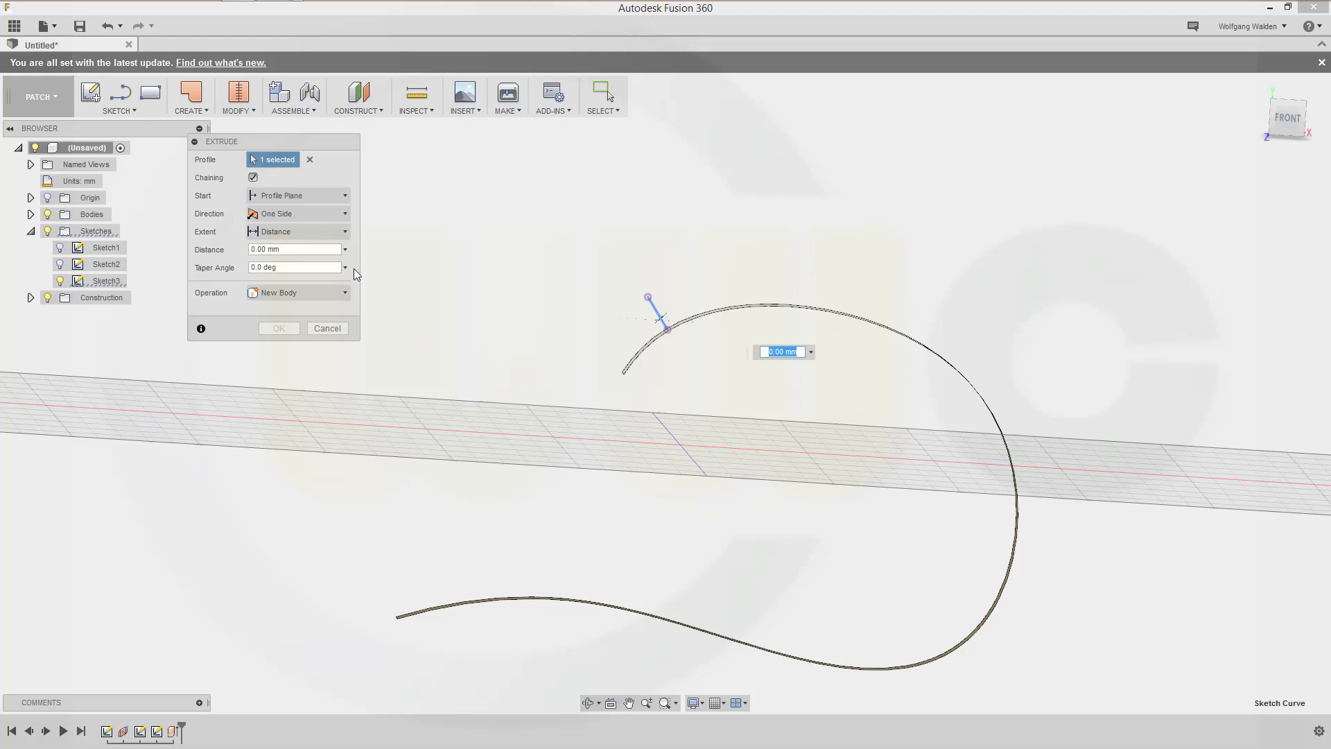
click(344, 214)
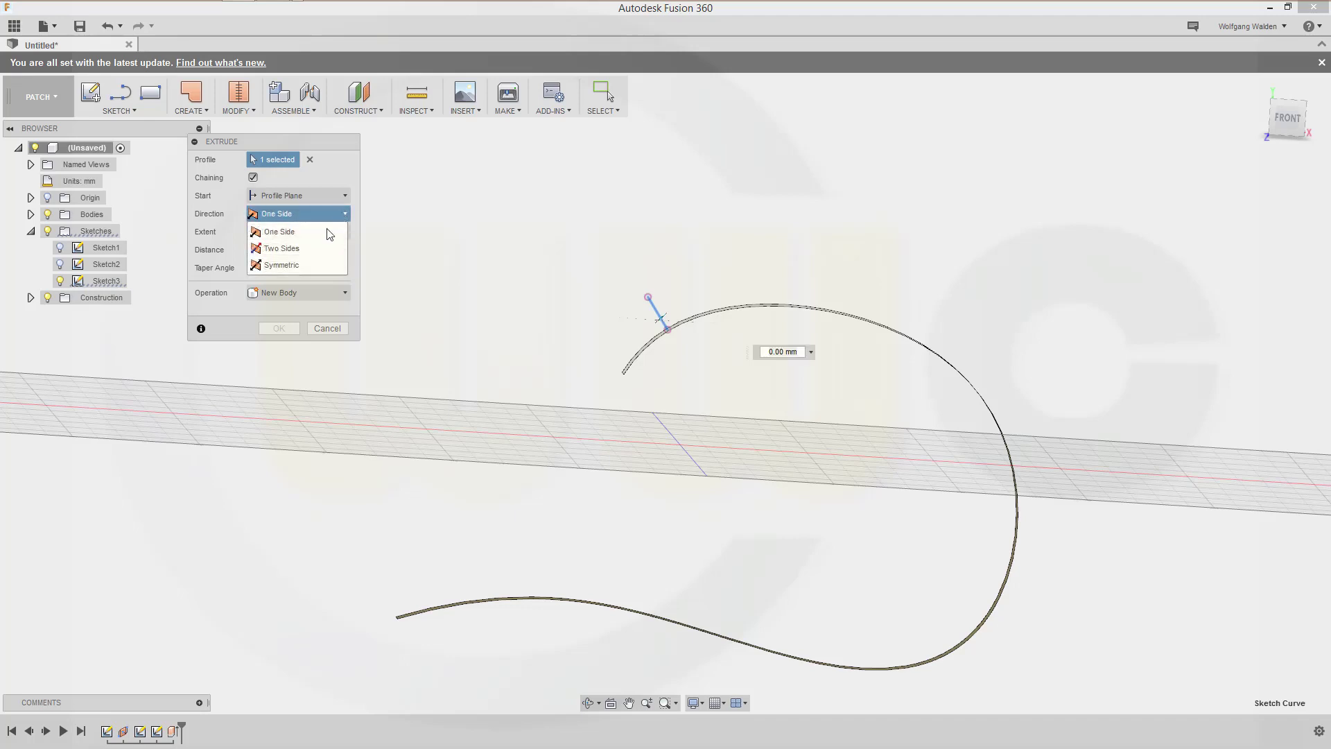
click(312, 265)
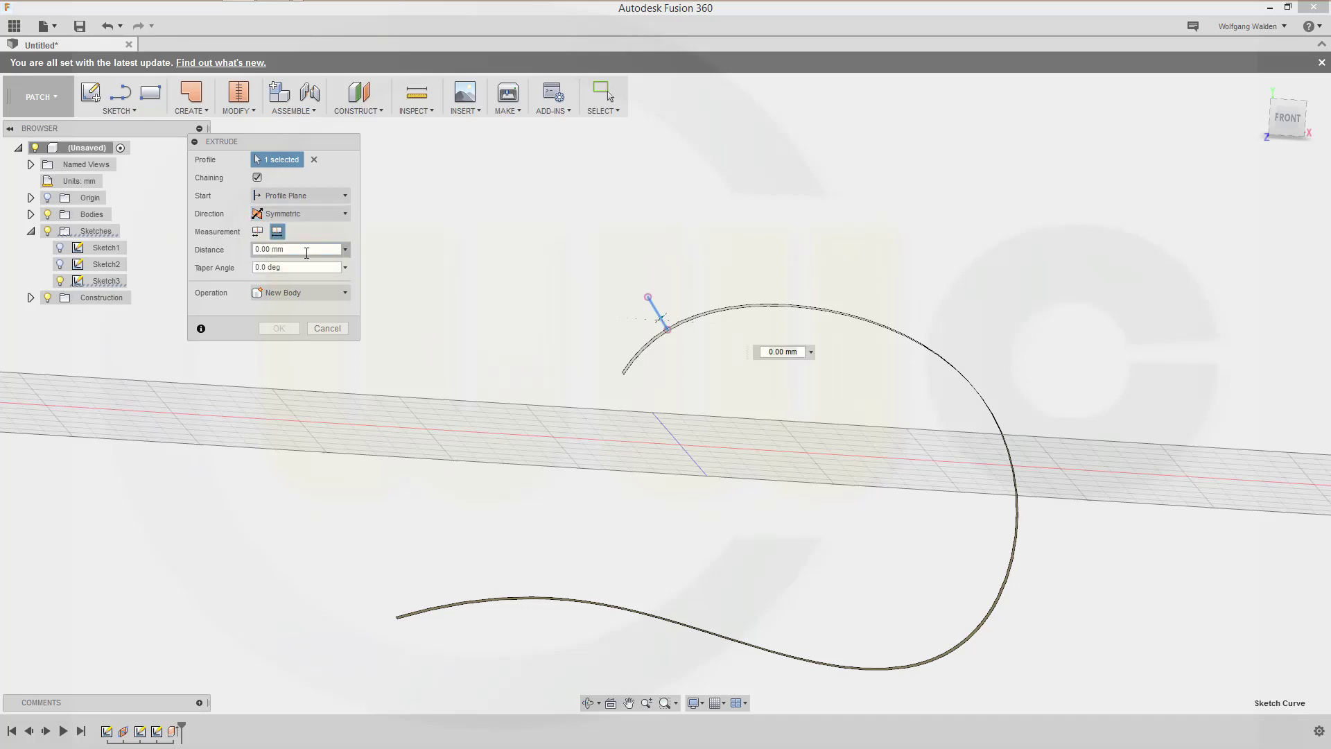
key(Return)
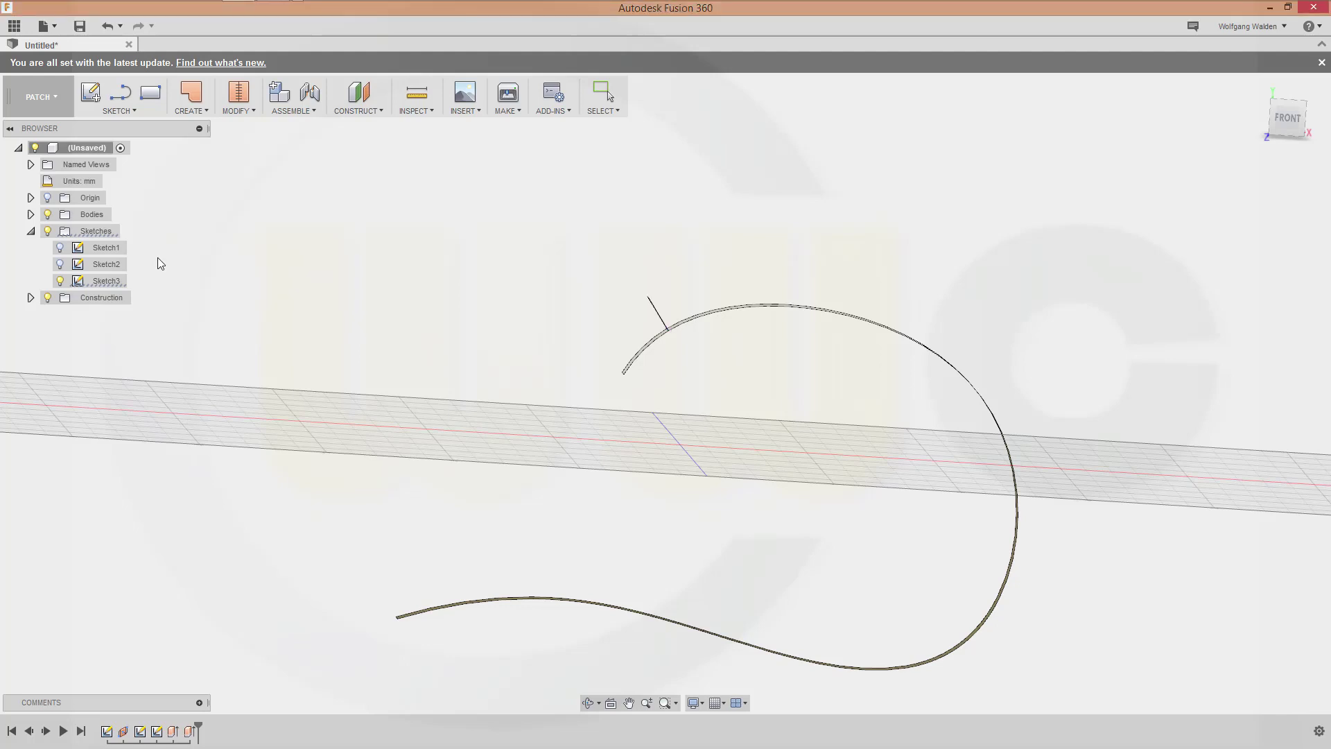
shift+middle_drag(543, 373, 566, 368)
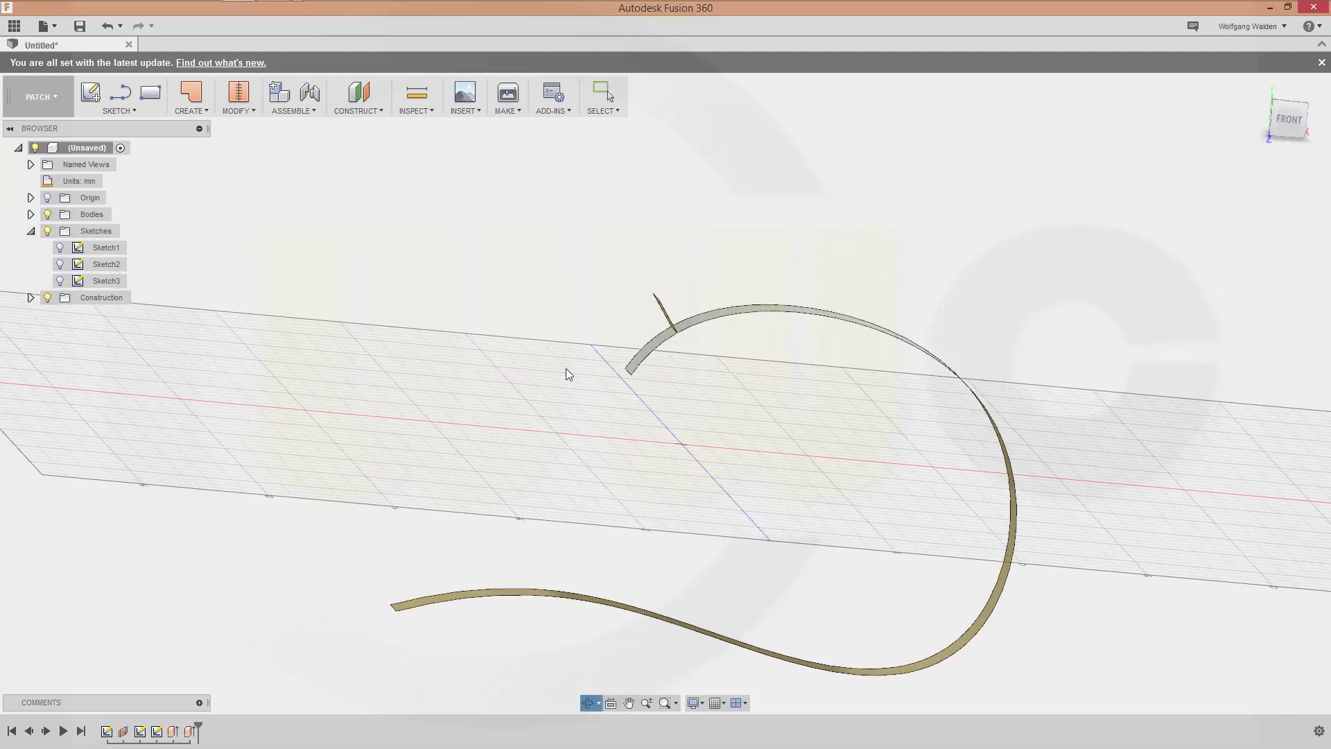
Step: Thicken the curved band surface symmetrically to 0.5 mm
click(206, 111)
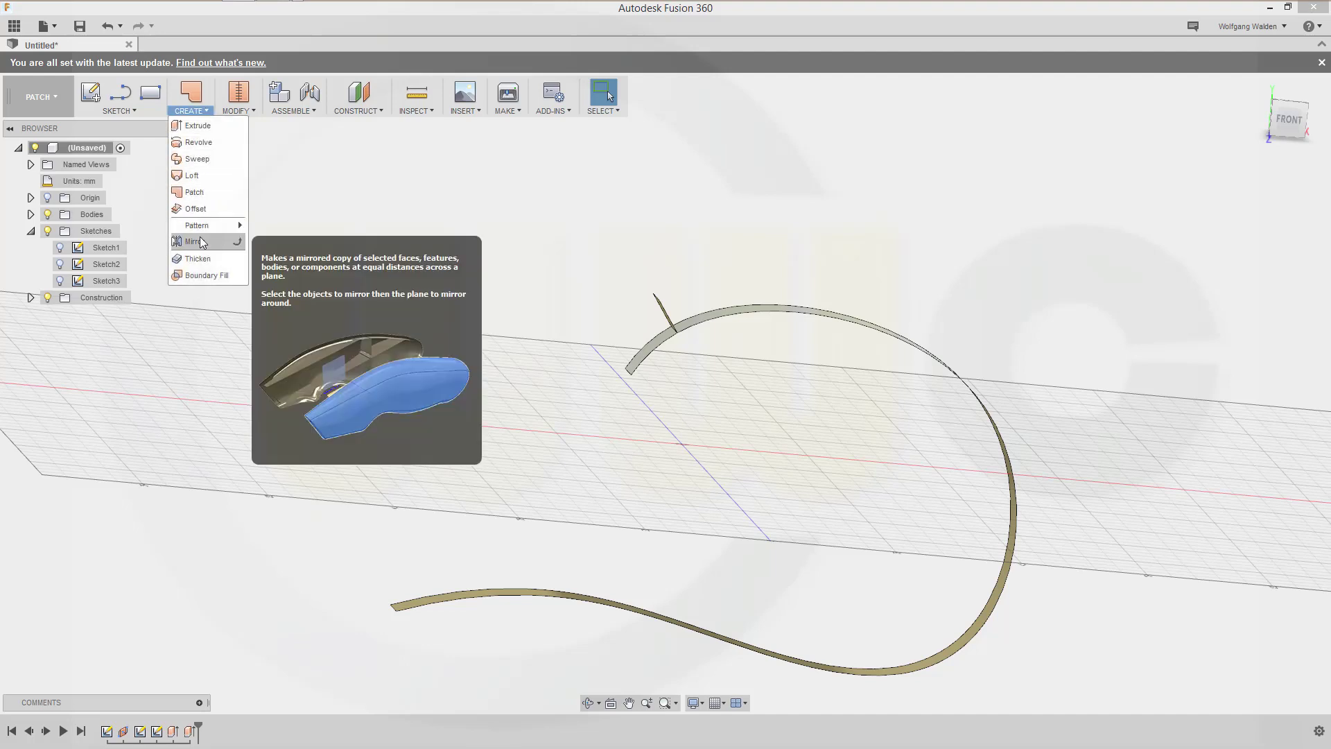
click(208, 259)
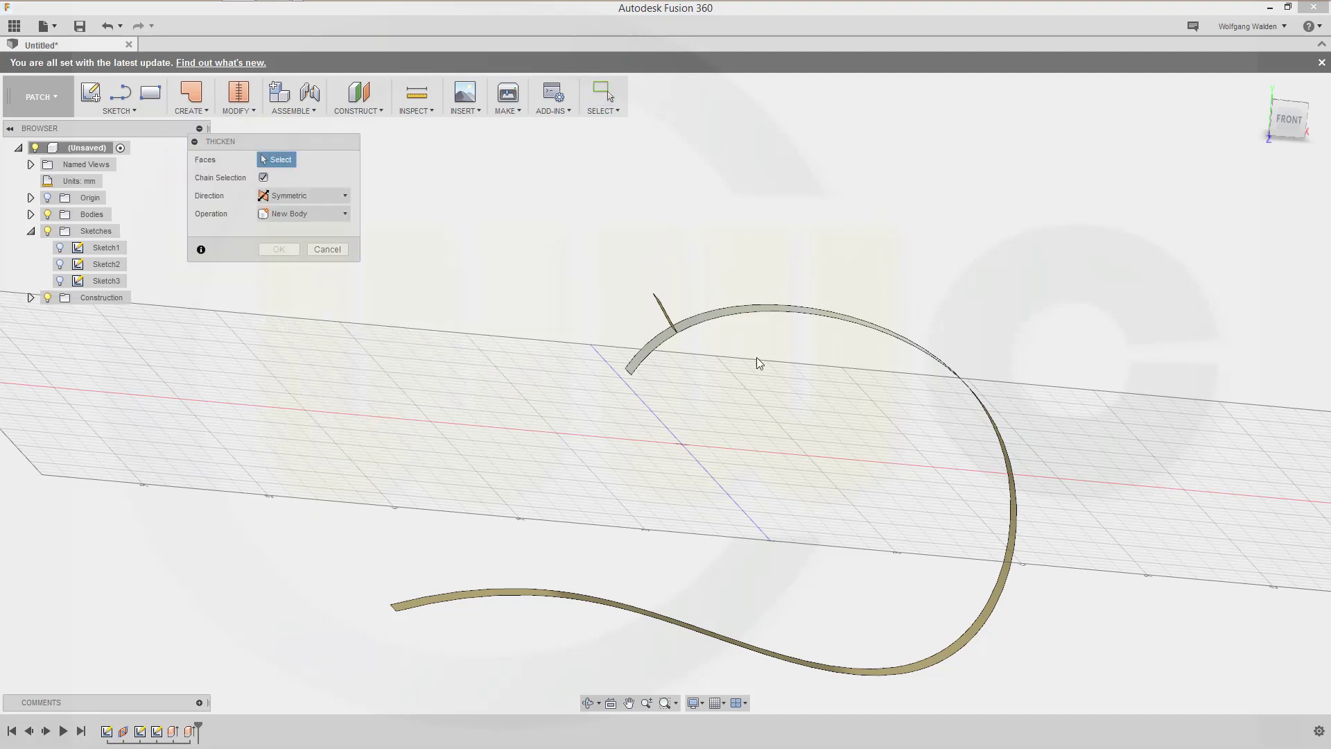
click(784, 306)
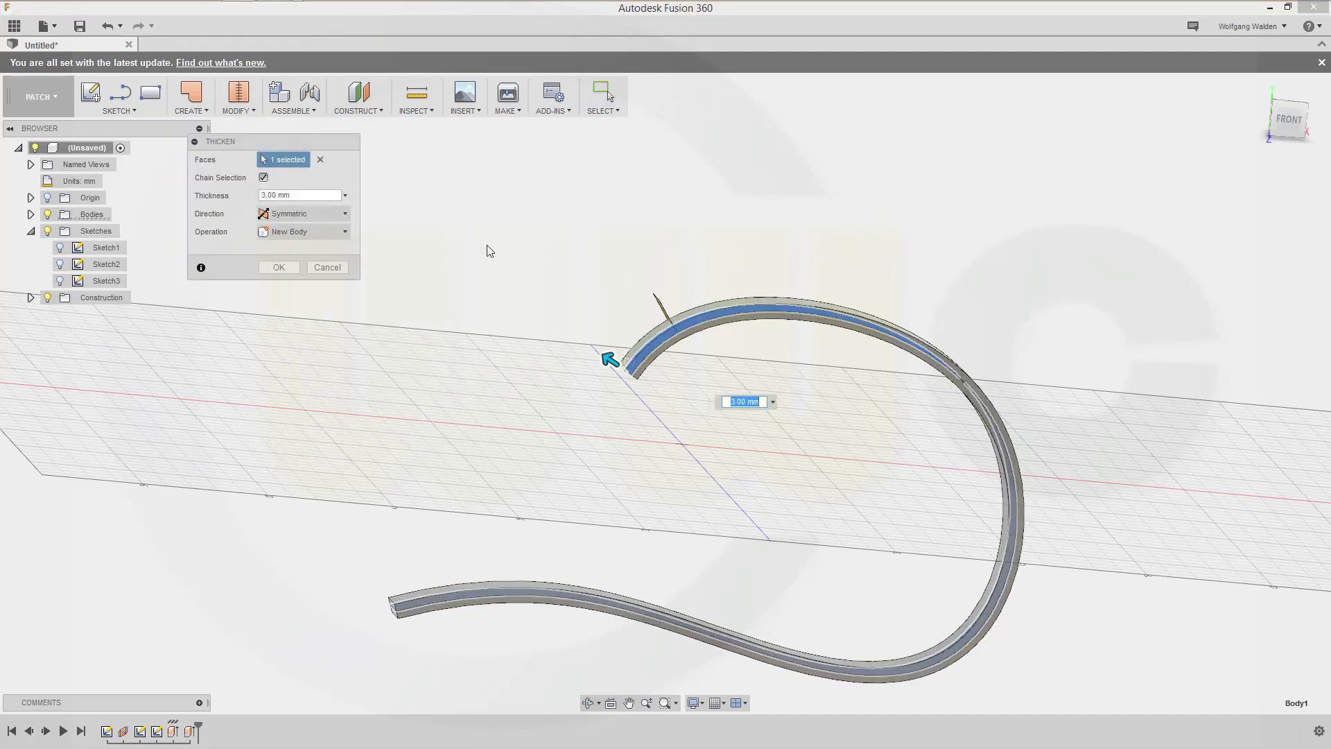
click(346, 215)
click(291, 213)
text(0,5)
key(Return)
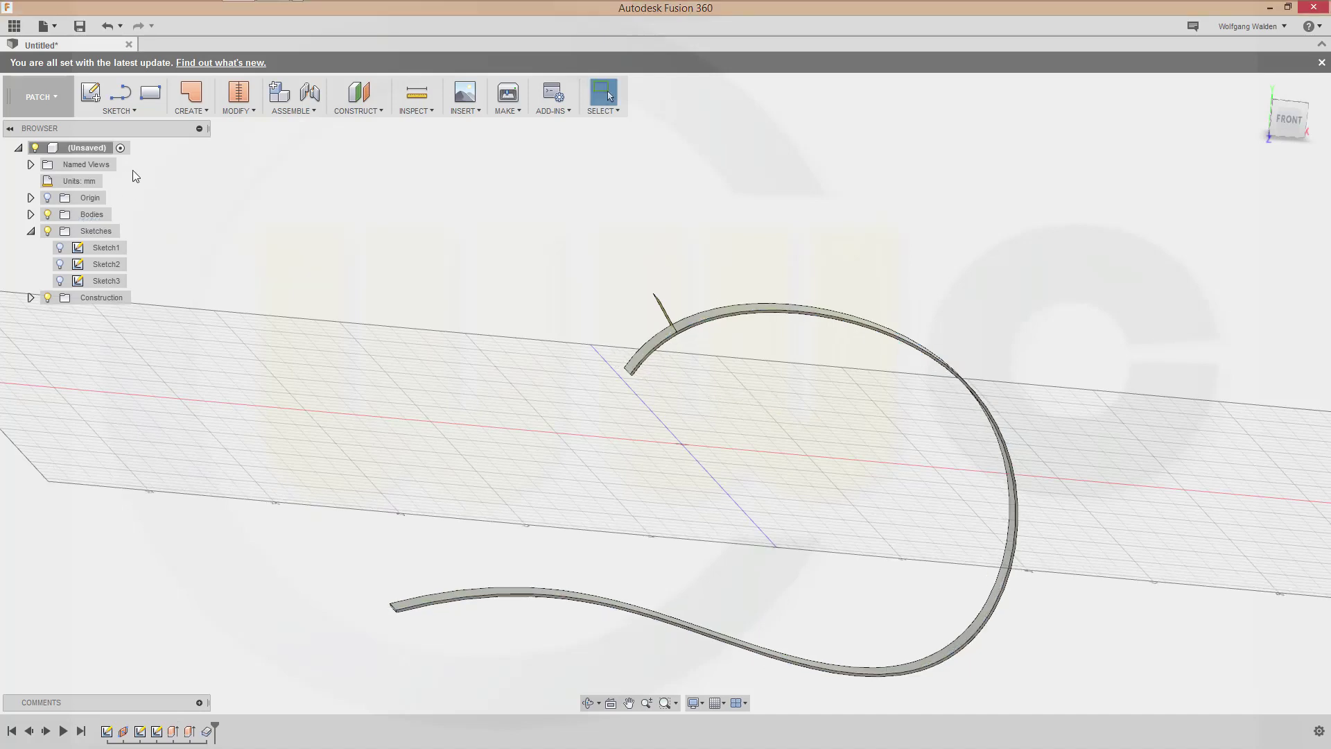
scroll(671, 335, up, 5)
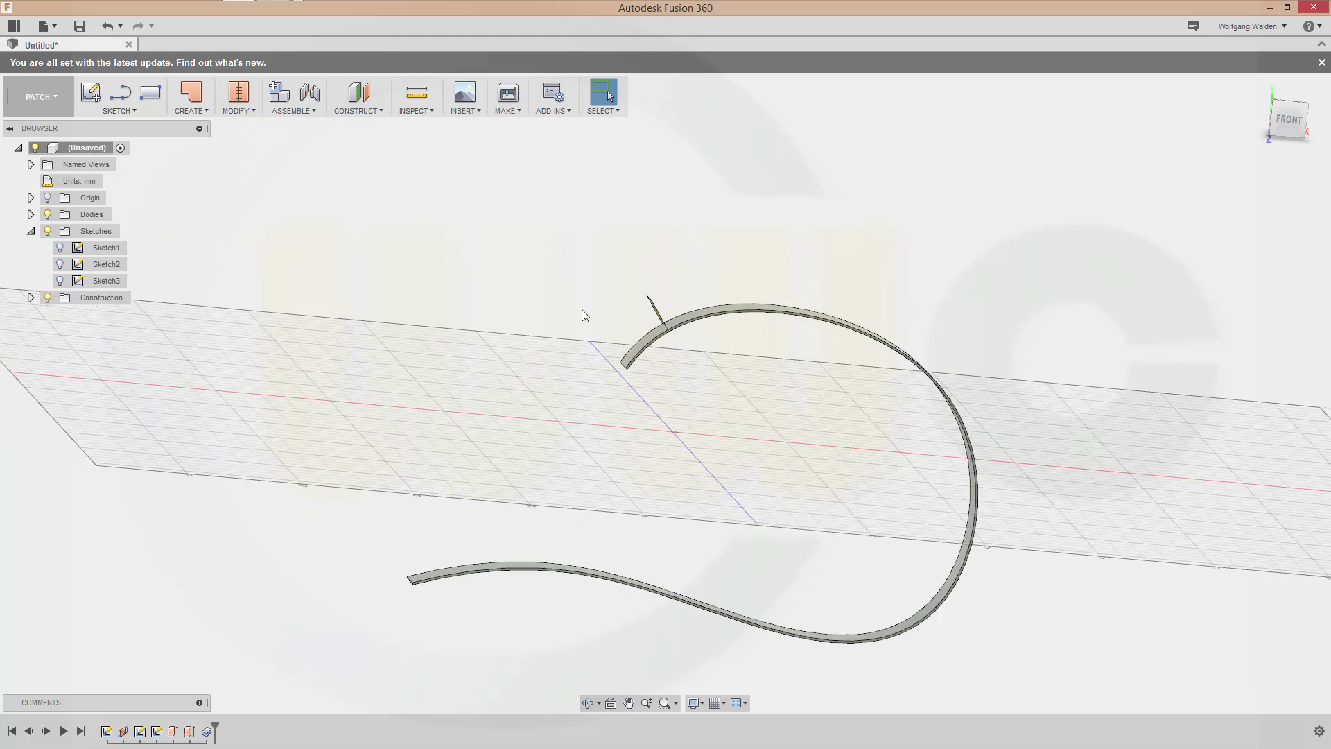
shift+middle_drag(671, 335, 659, 322)
scroll(634, 326, up, 5)
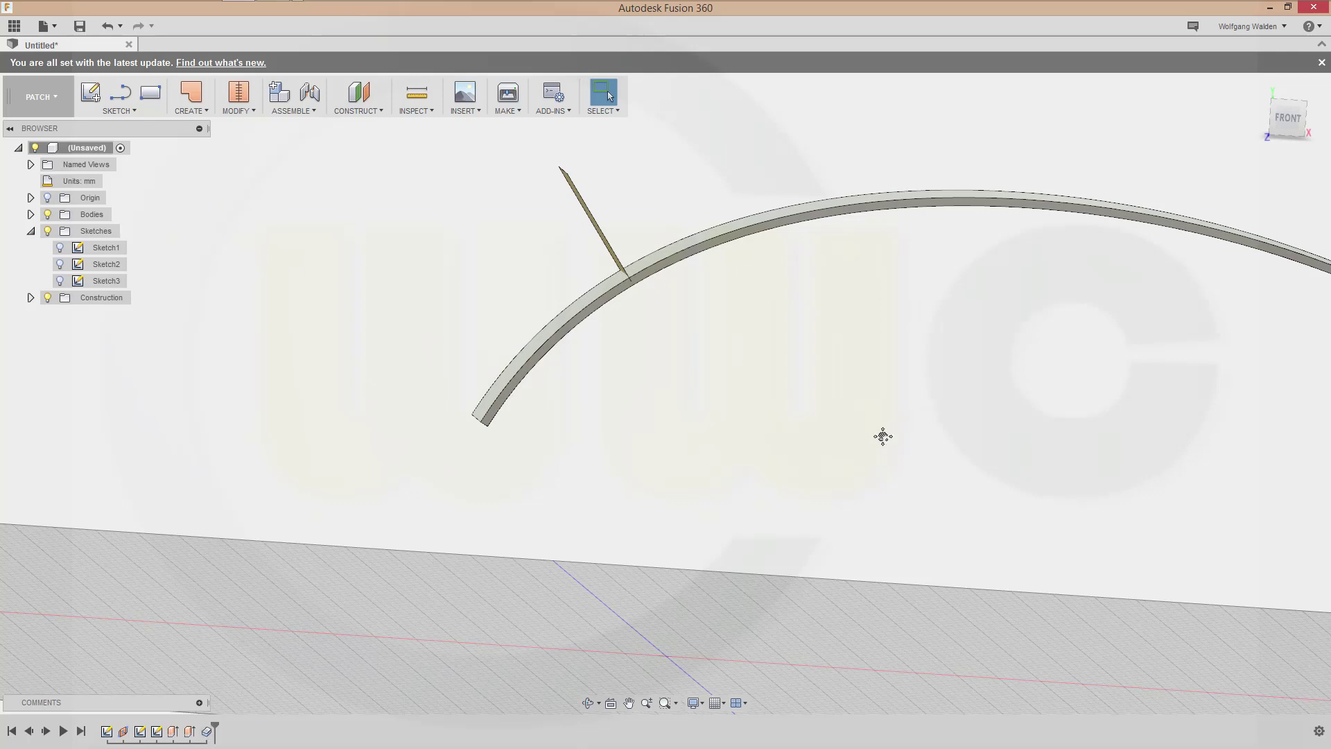
Step: Thicken the tooth profile surface into a 3 mm symmetric solid block
mouse_move(883, 436)
middle_down()
mouse_move(808, 497)
mouse_move(832, 497)
middle_up()
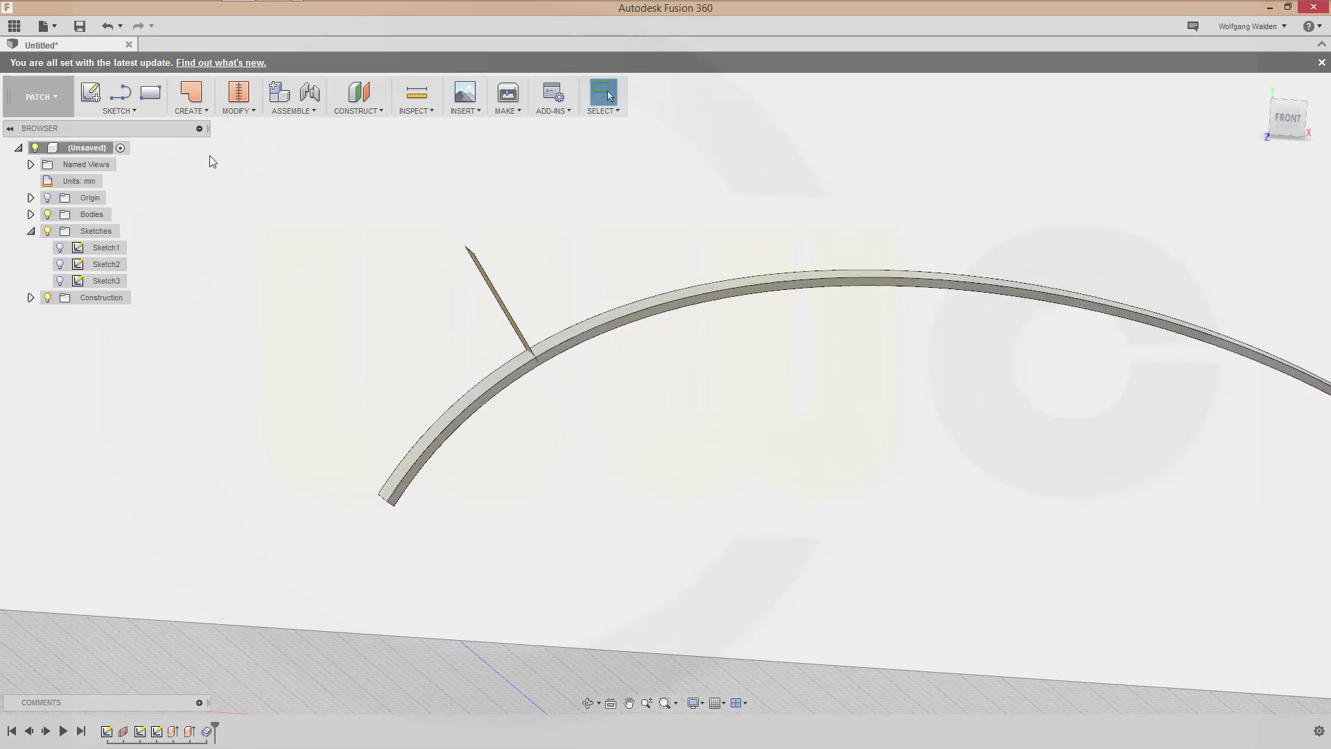
click(207, 111)
click(208, 266)
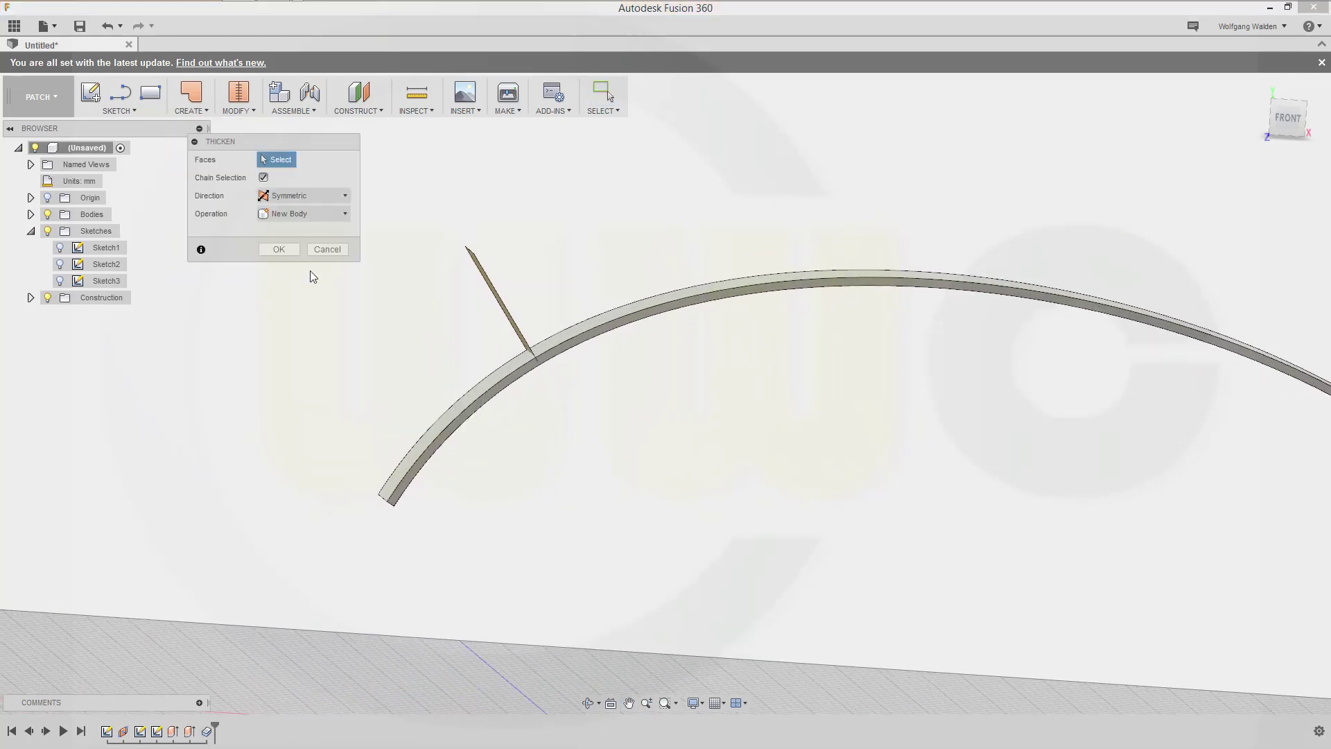
shift+middle_drag(631, 301, 575, 309)
click(578, 282)
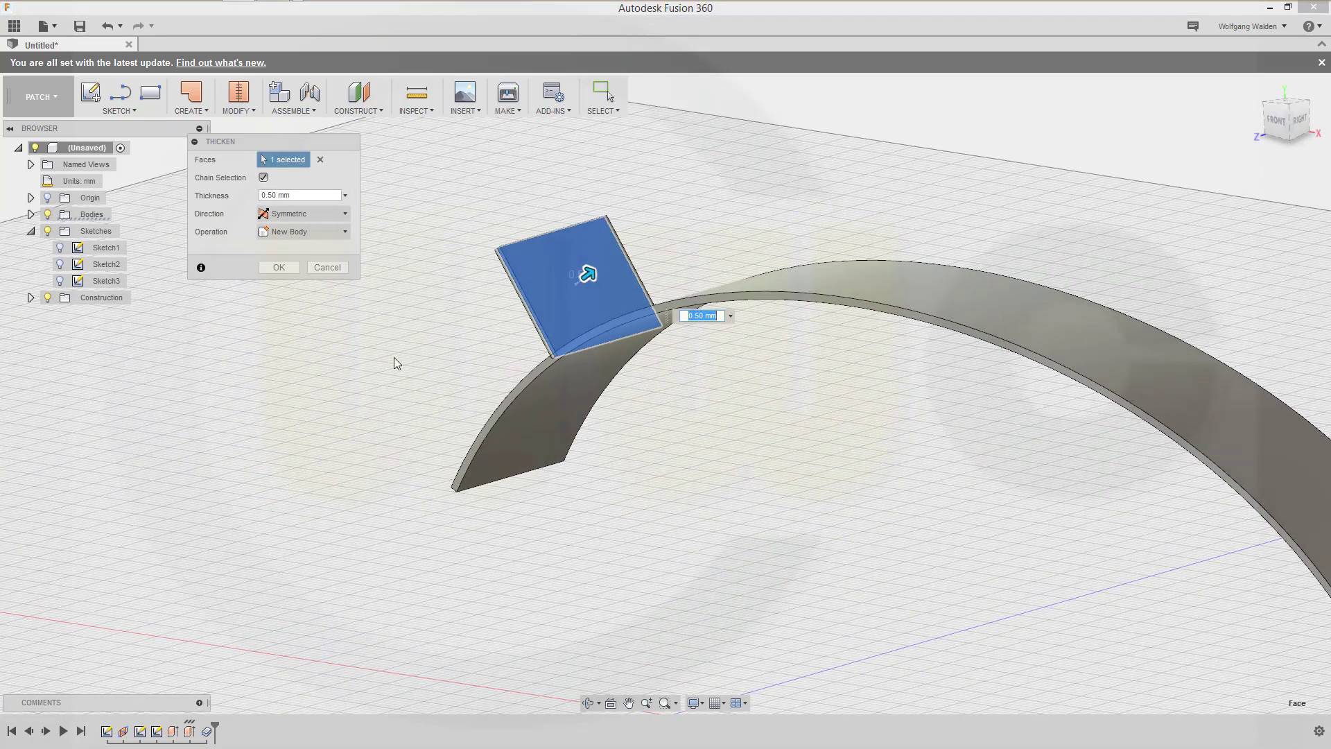
mouse_move(394, 356)
shift+middle_down()
mouse_move(453, 358)
mouse_move(425, 285)
shift+middle_up()
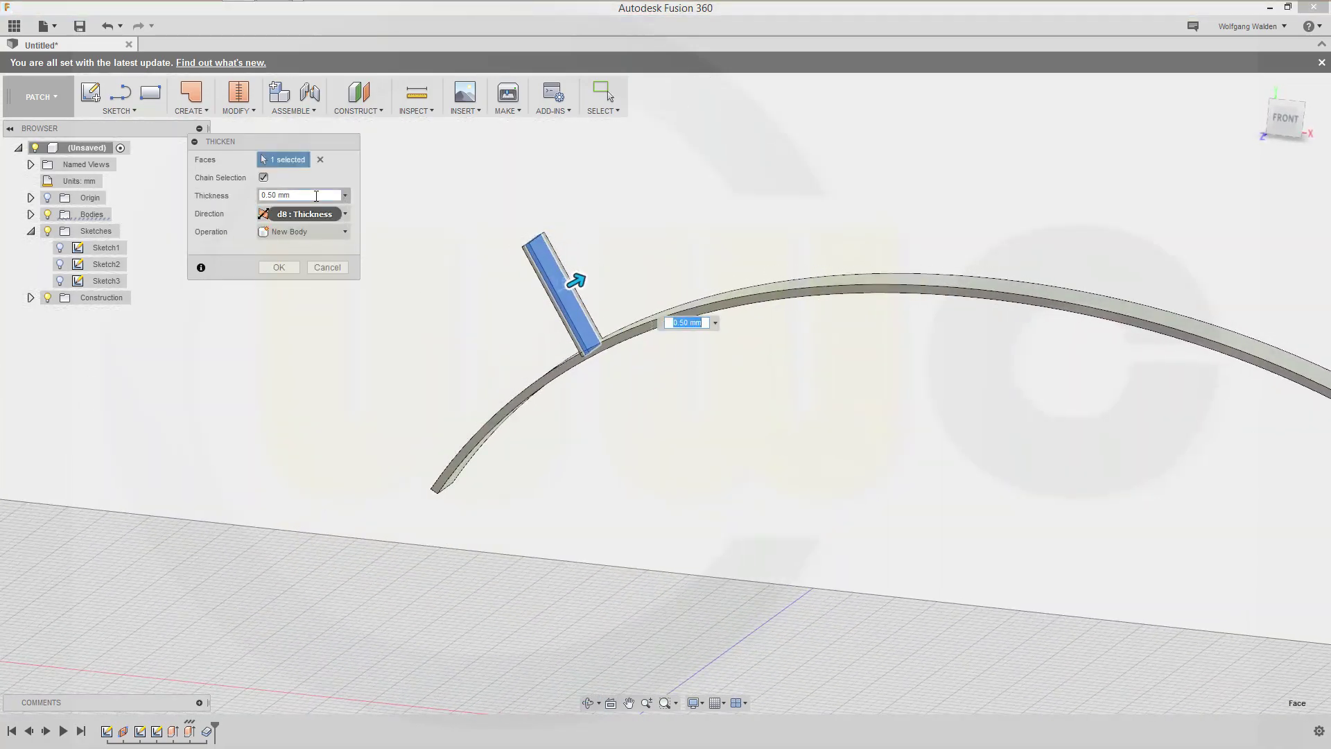
shift+middle_drag(180, 187, 144, 203)
key(Return)
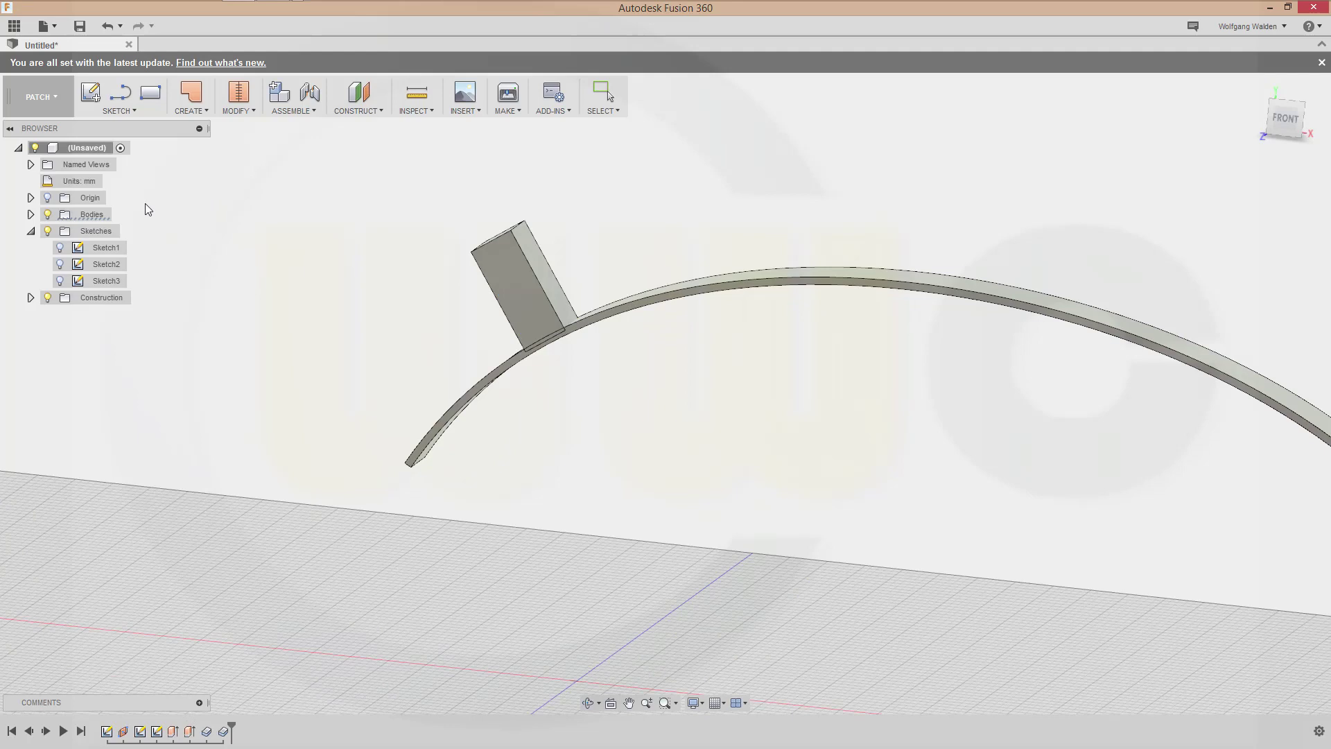
Step: Edit the tooth thicken feature so its operation is Join with the band
double_click(230, 731)
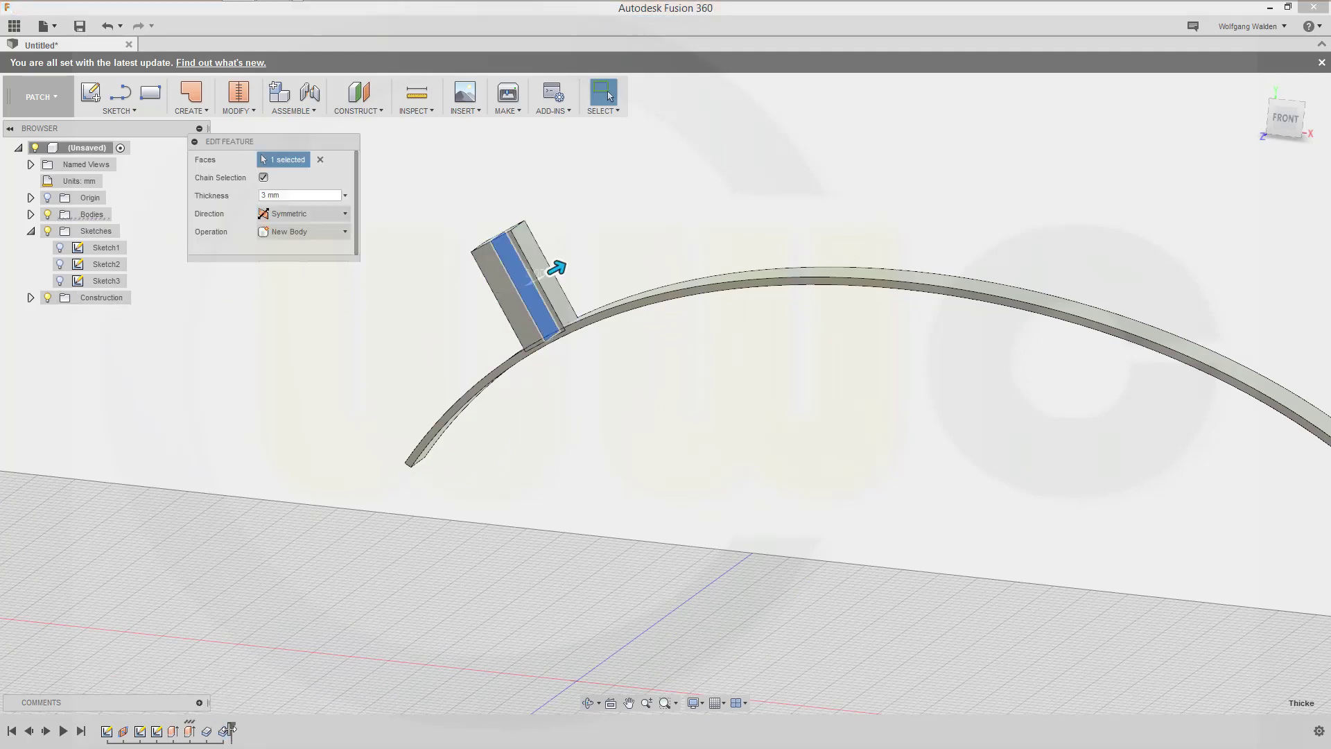
click(339, 231)
click(336, 254)
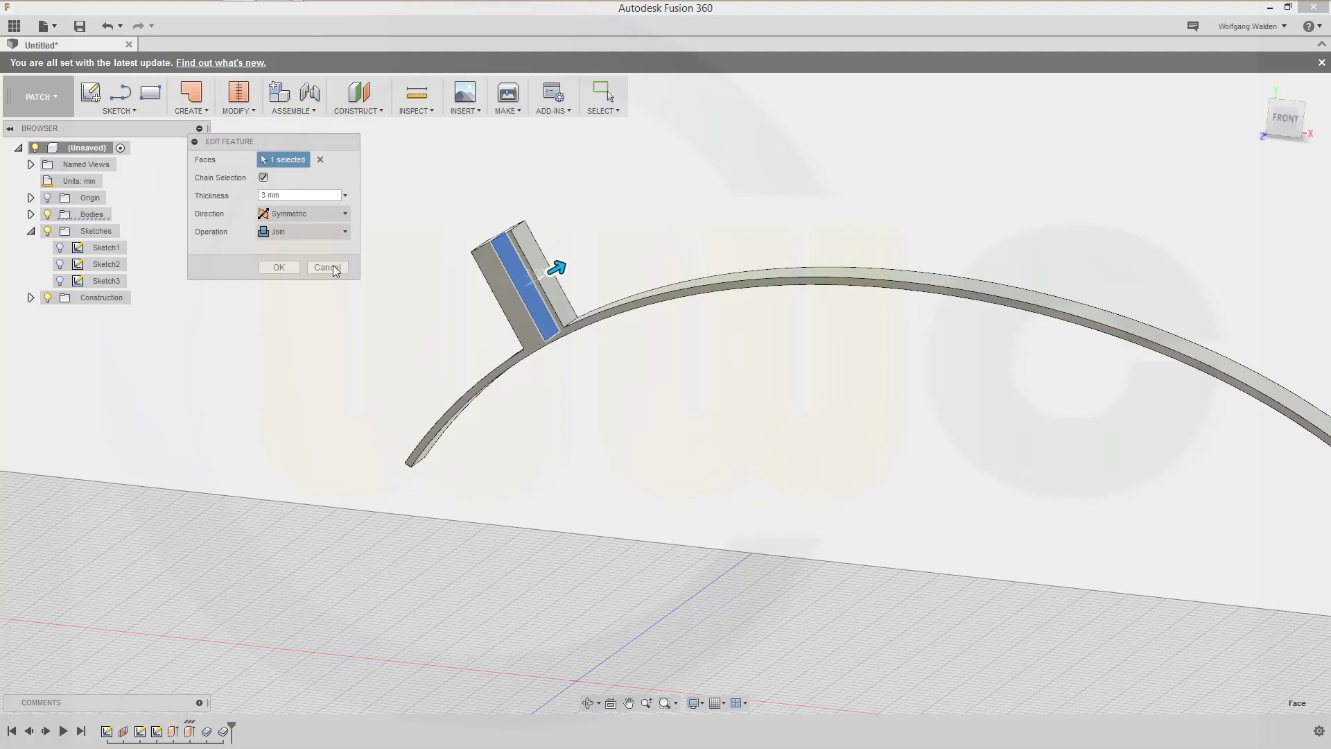
click(279, 268)
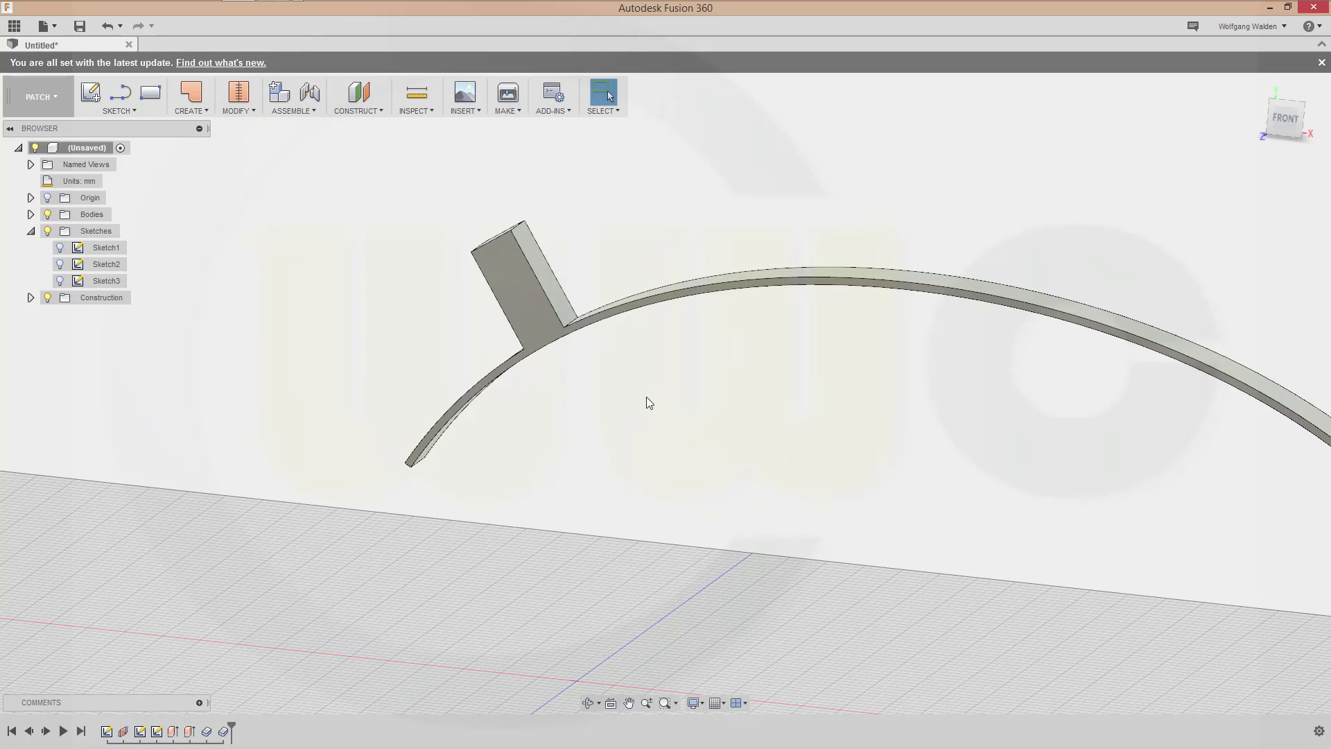
shift+middle_drag(761, 404, 770, 364)
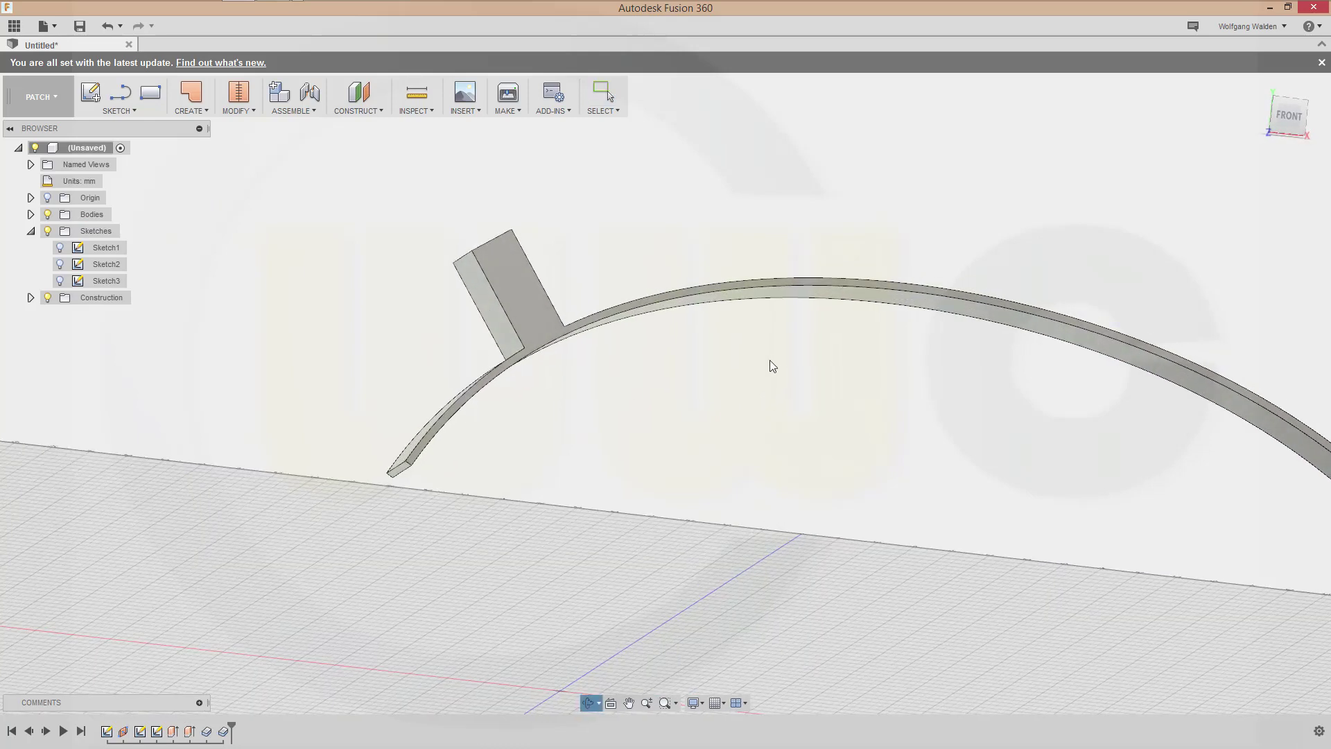
Step: In the MODEL workspace, fillet the two edges where the tooth meets the band at 2 mm
shift+middle_drag(634, 247, 624, 311)
click(61, 95)
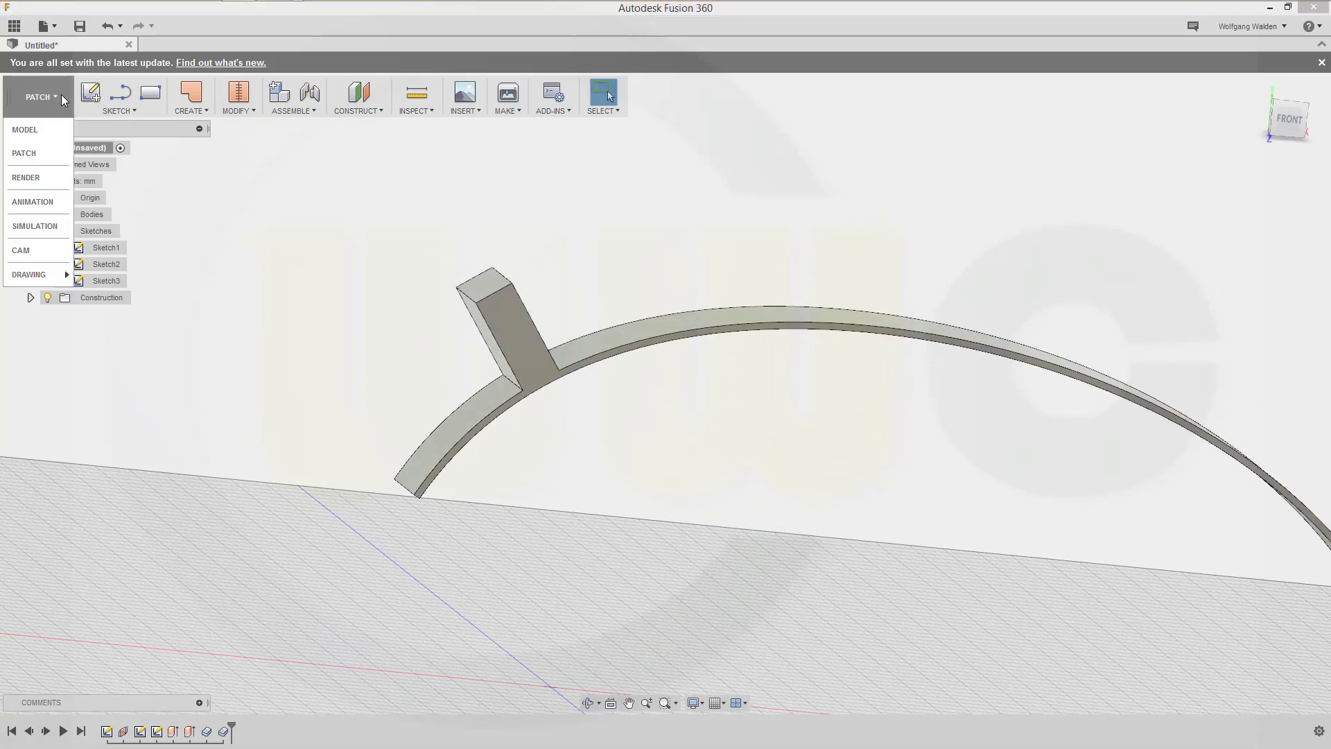
click(25, 130)
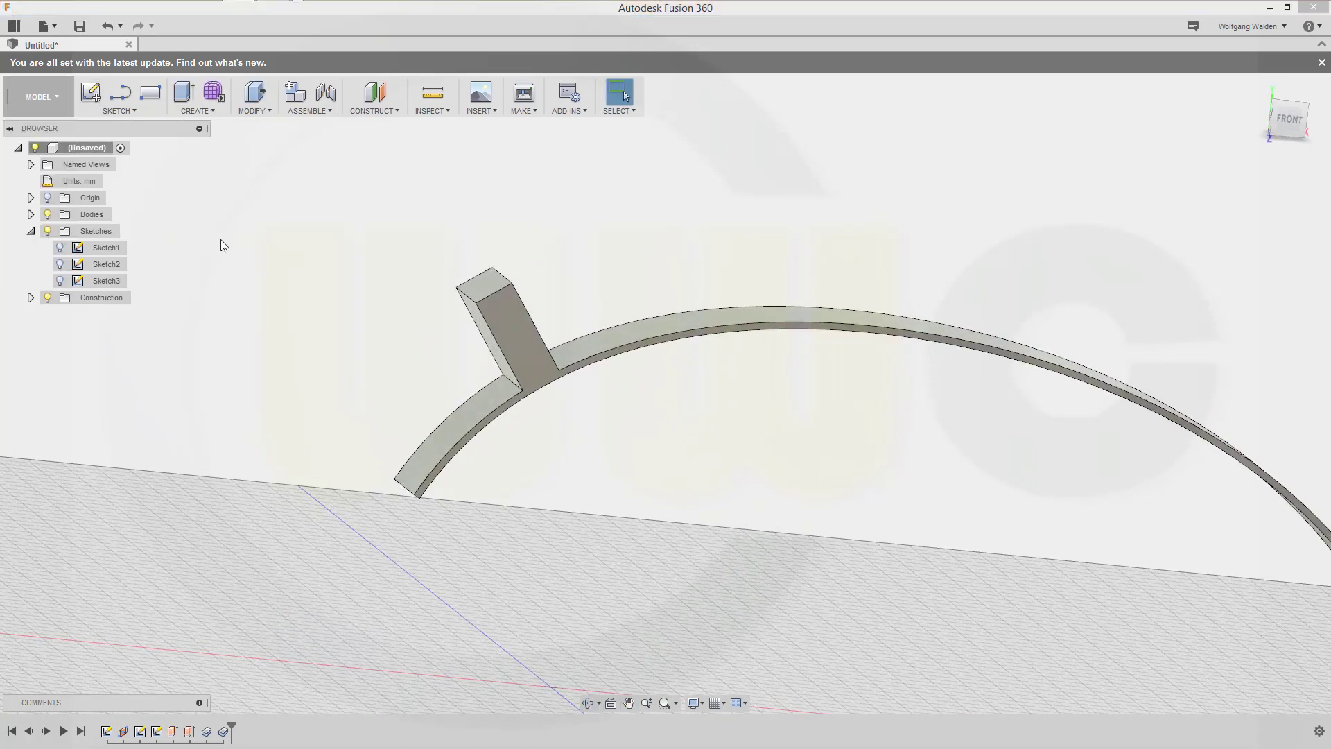
click(273, 111)
click(268, 138)
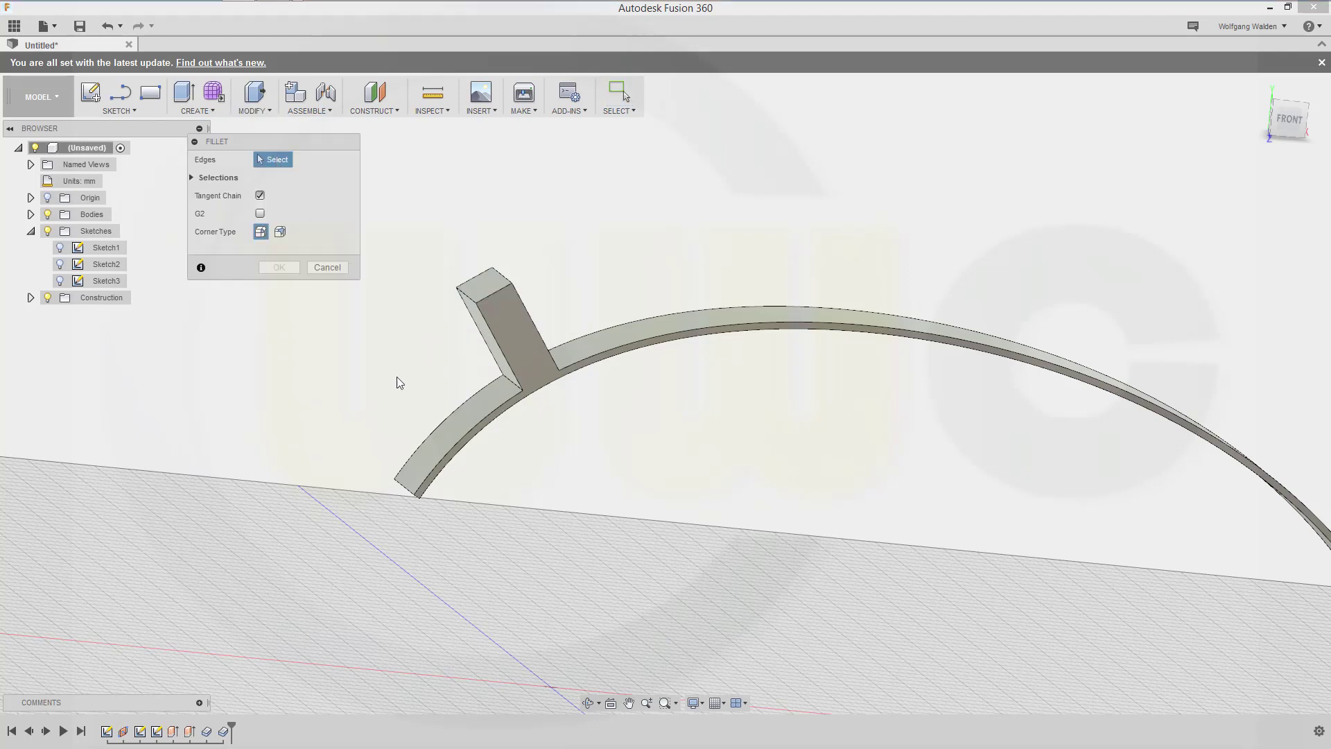
click(516, 384)
shift+middle_drag(644, 446, 596, 409)
click(570, 355)
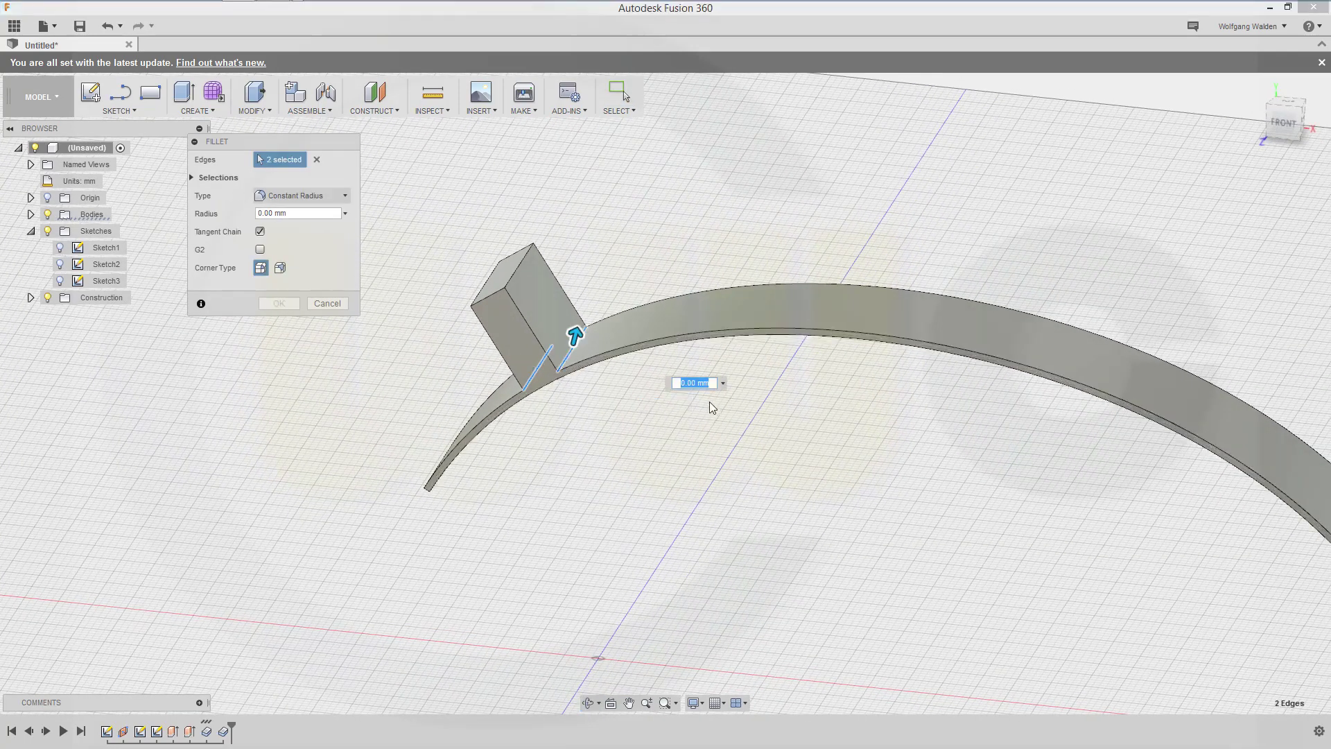
text(2)
key(Return)
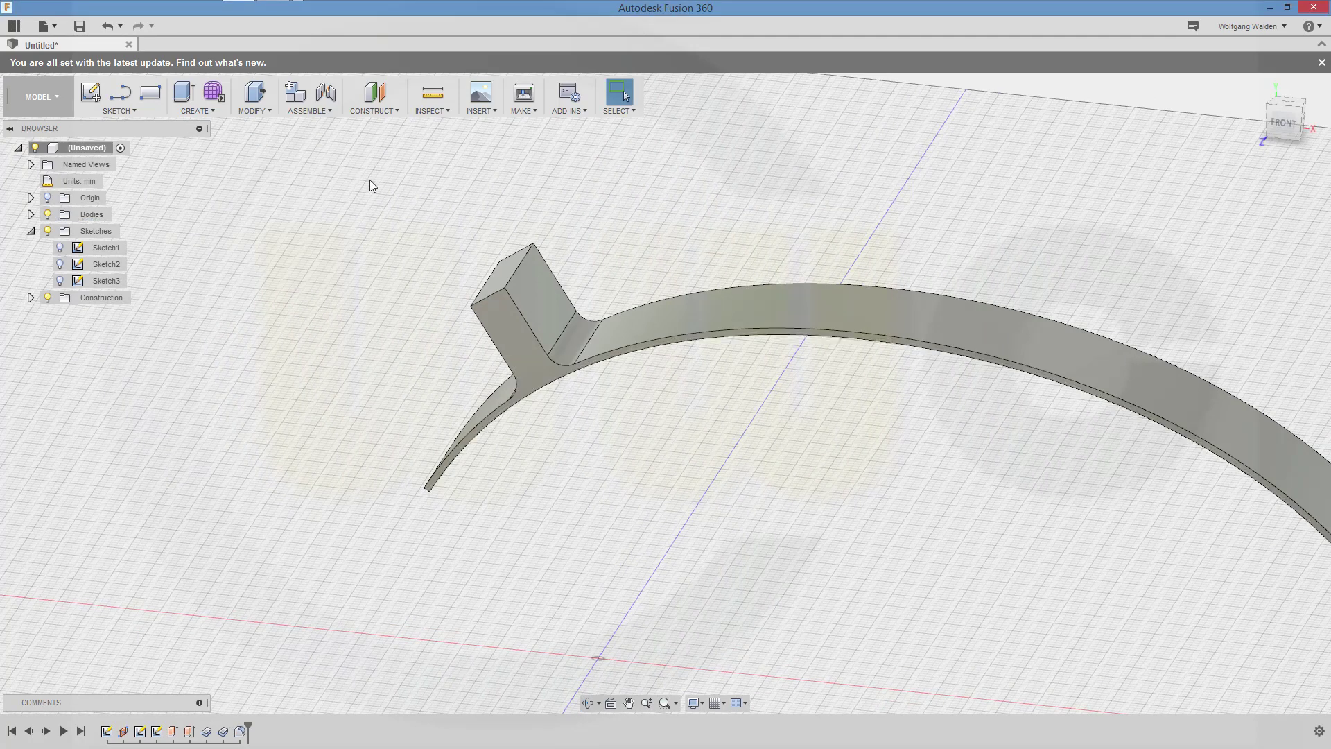
Step: Fillet the tooth's two top edges at 2 mm
click(272, 113)
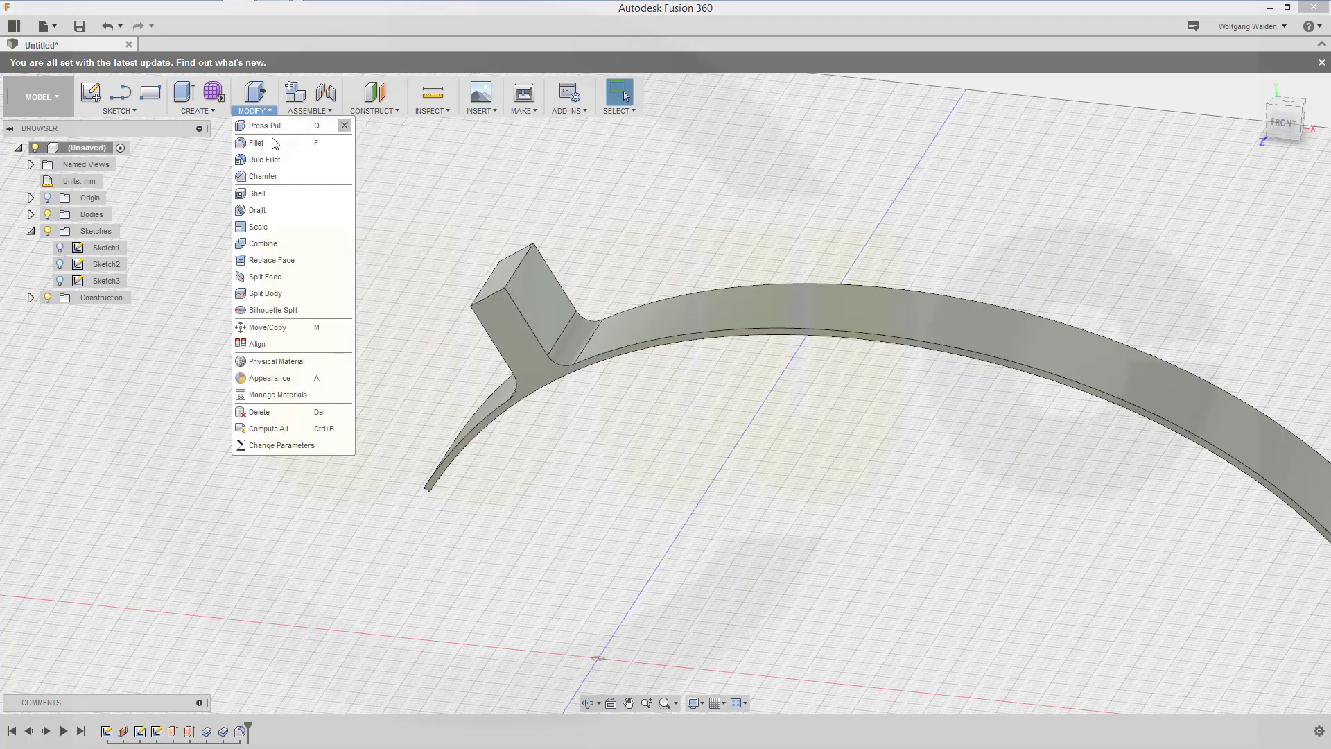
click(274, 143)
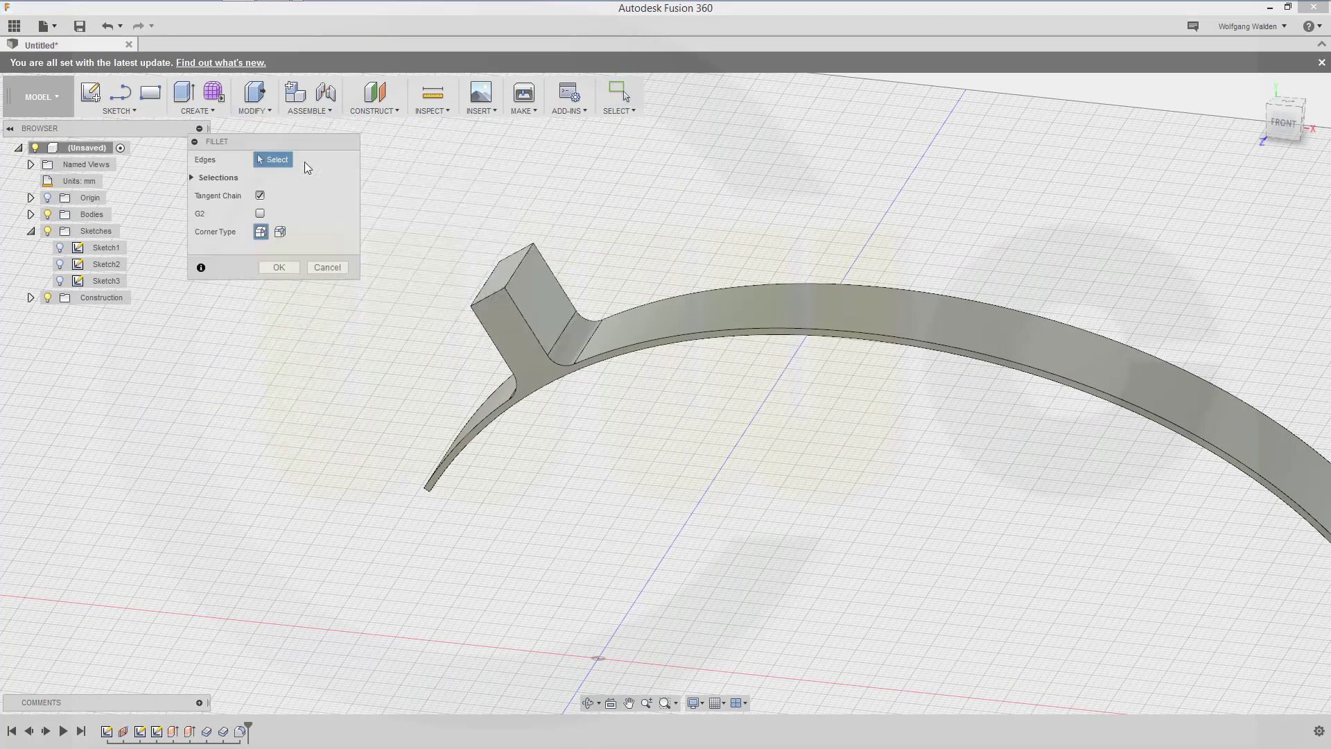
click(518, 273)
click(483, 285)
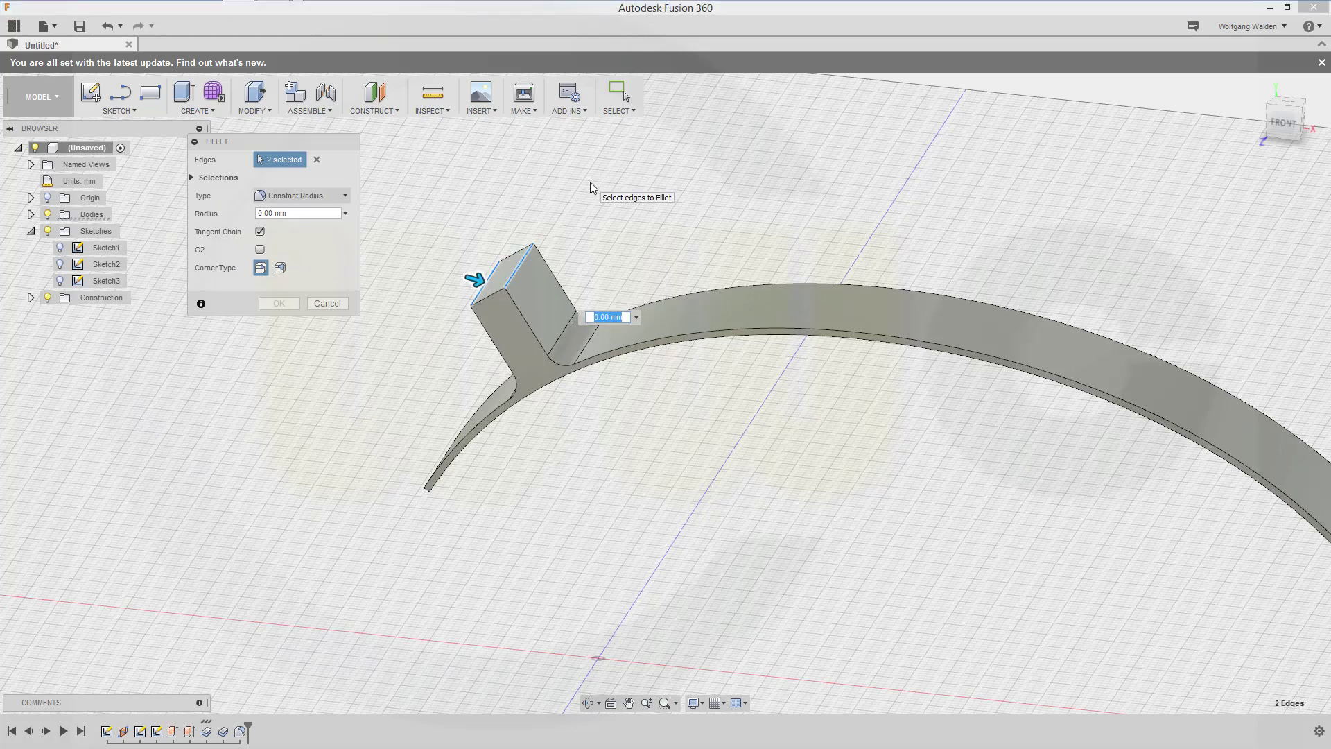
text(2)
key(Return)
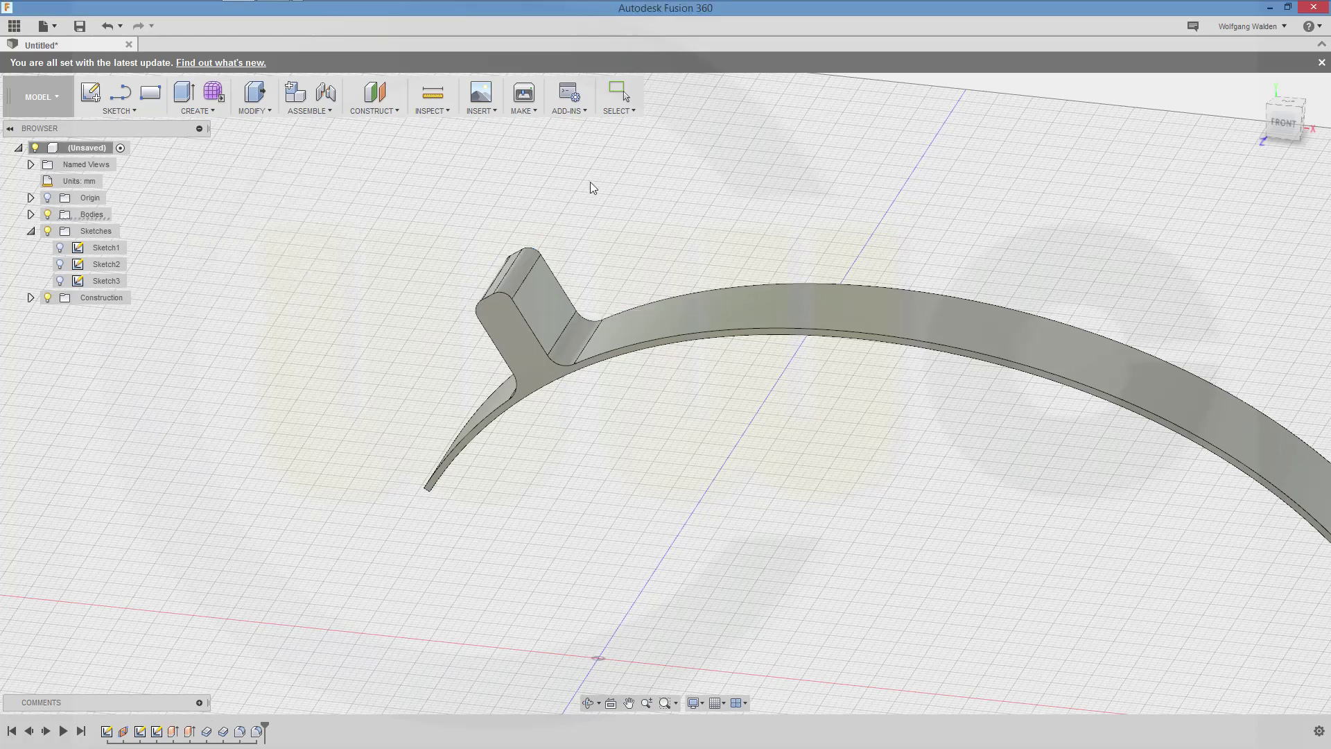
scroll(926, 481, down, 5)
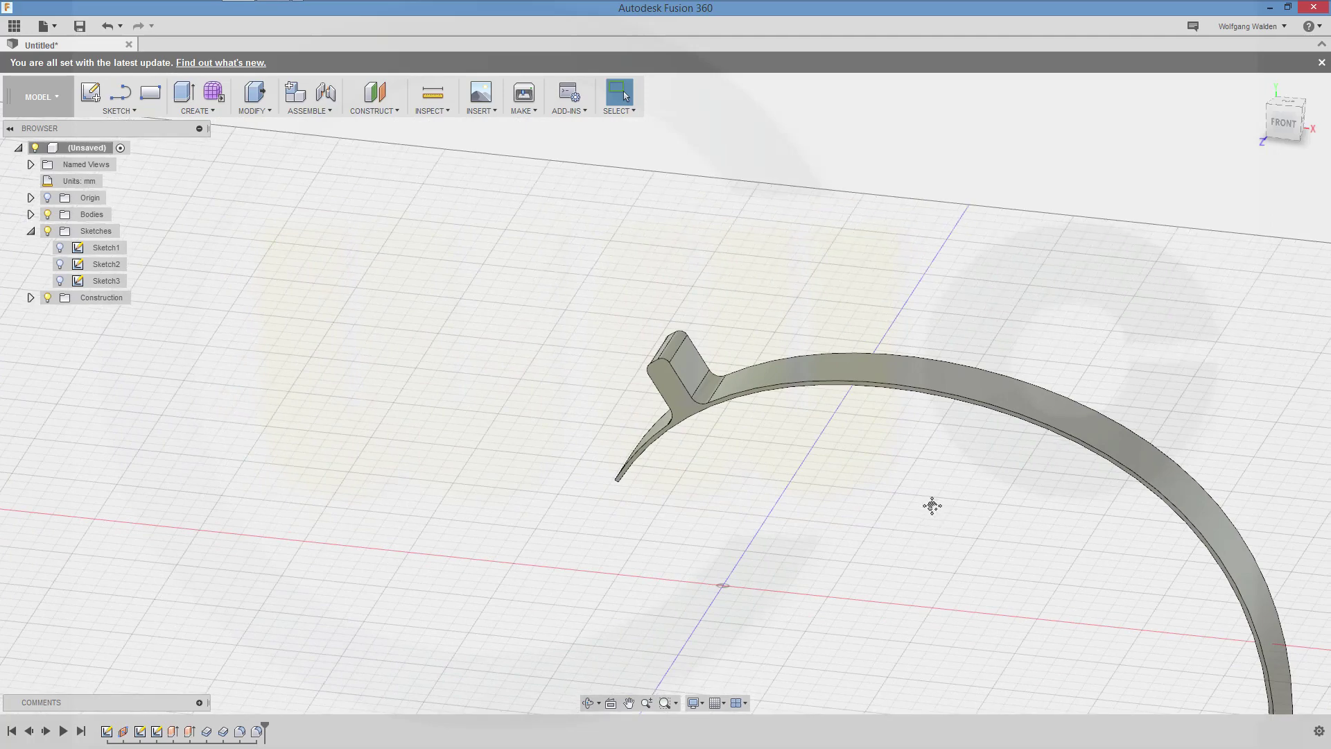
middle_drag(933, 505, 901, 335)
shift+middle_drag(864, 413, 887, 411)
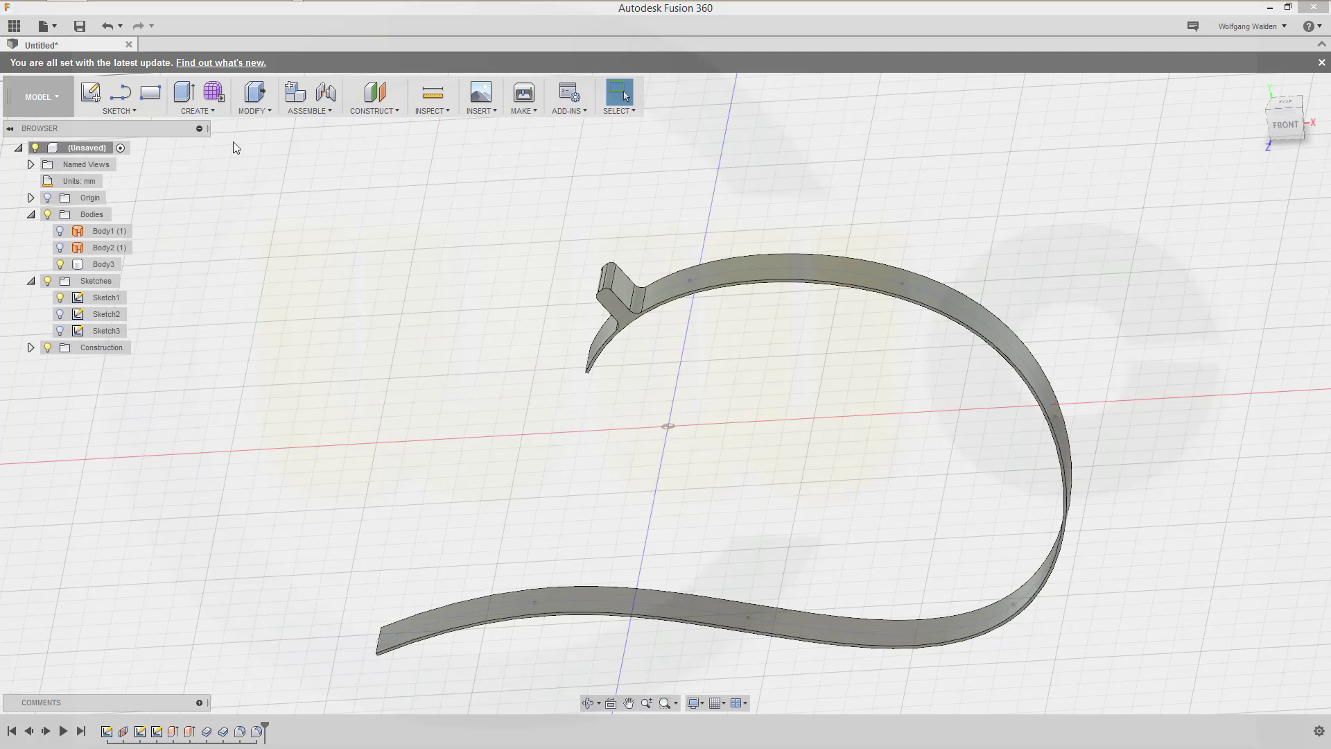
Step: In Change Parameters, add user parameter tooth_number with No Units and expression 20
click(275, 113)
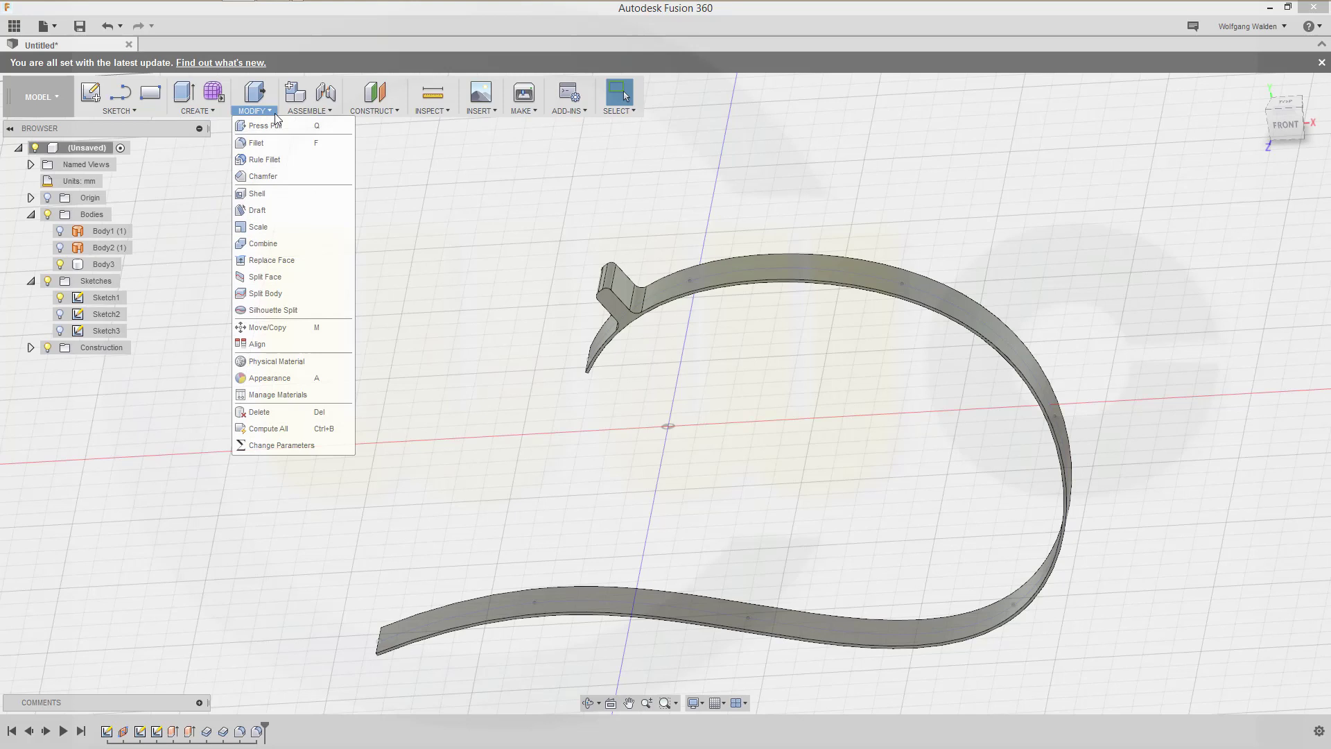
click(281, 444)
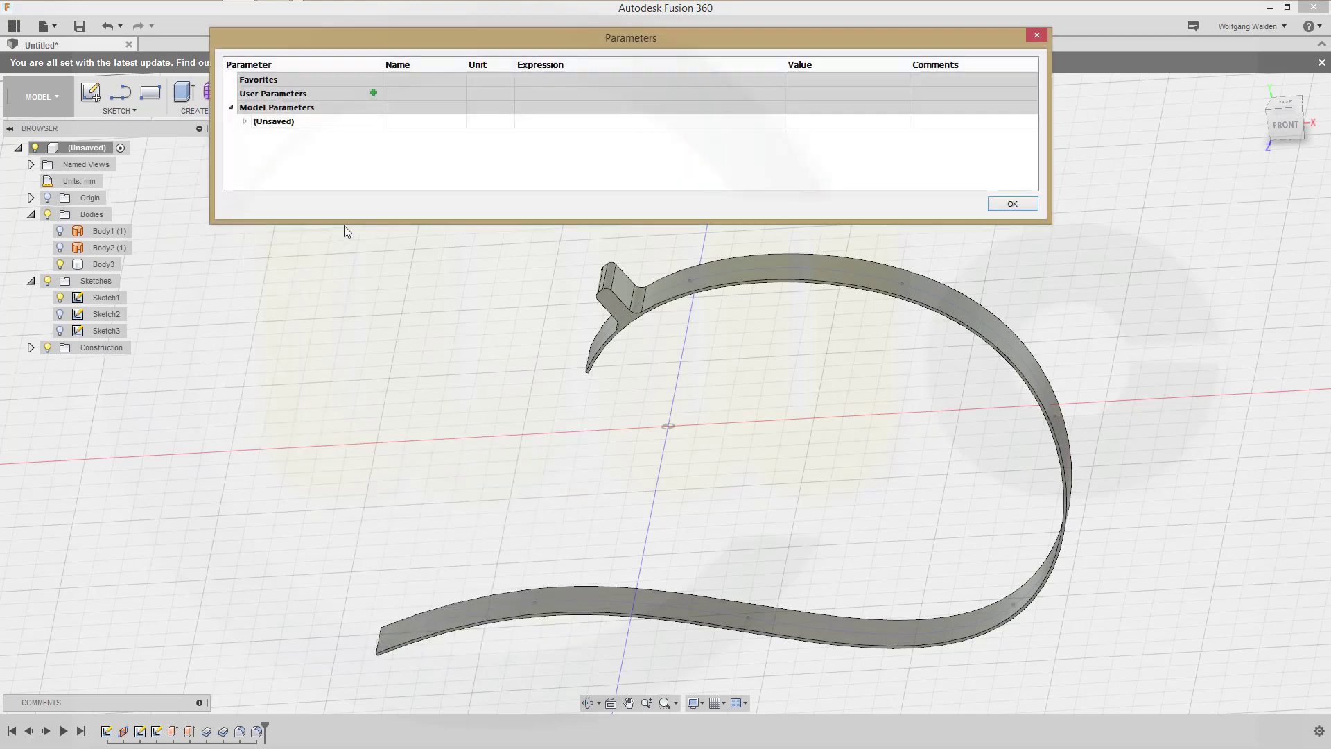
click(373, 93)
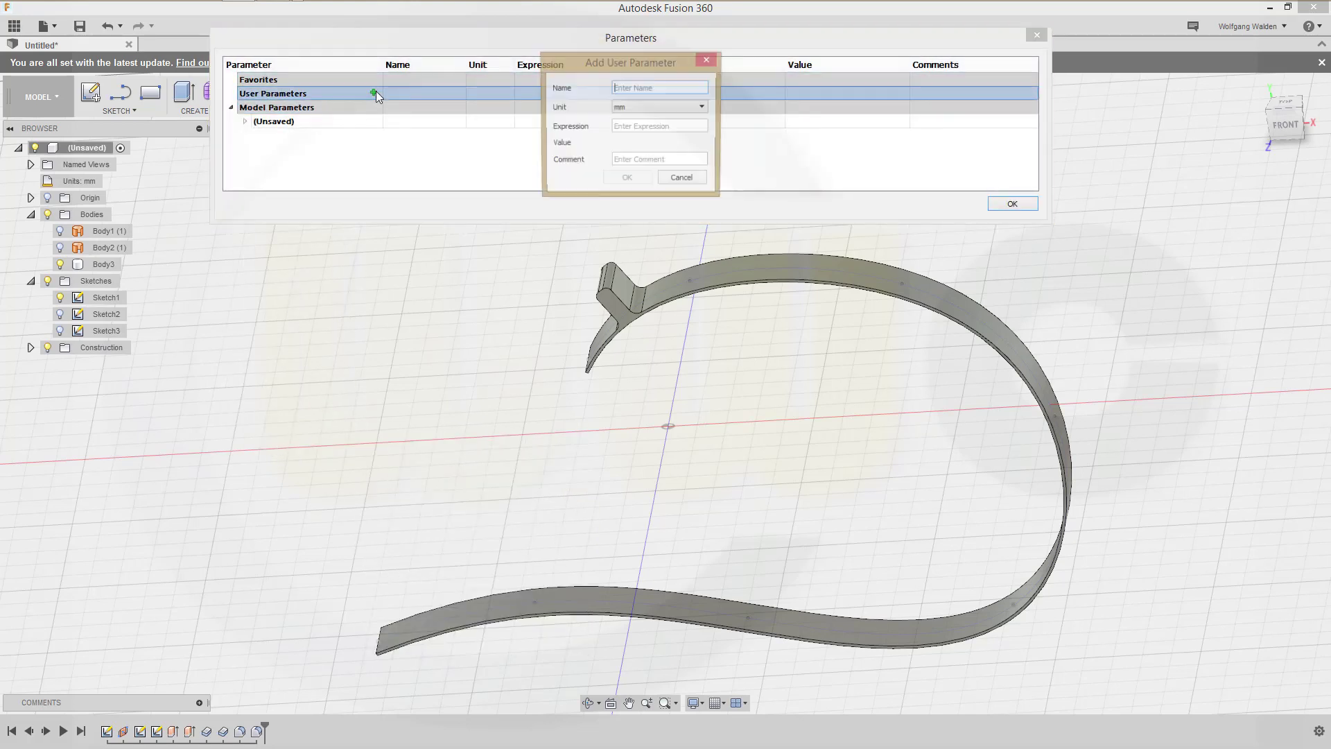
text(tooth)
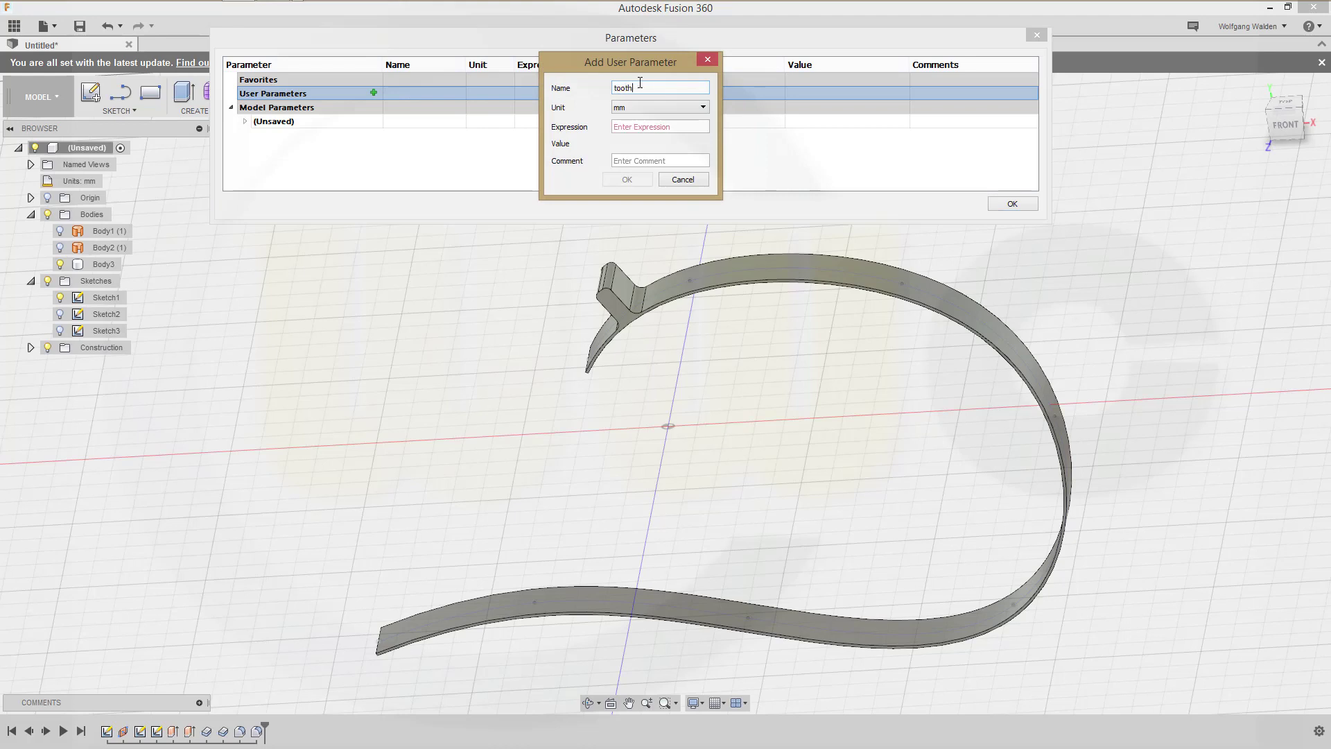
text(_mumber)
key(Tab)
click(702, 108)
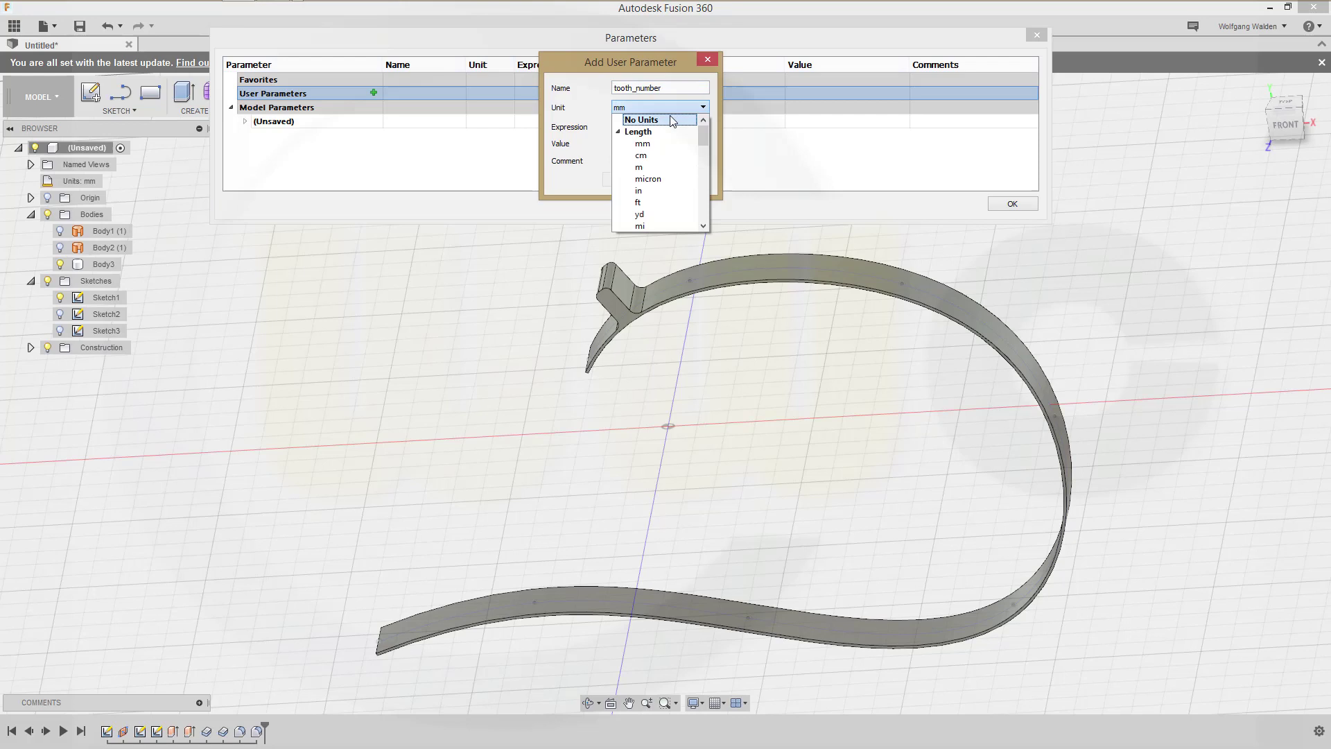
click(671, 121)
click(650, 127)
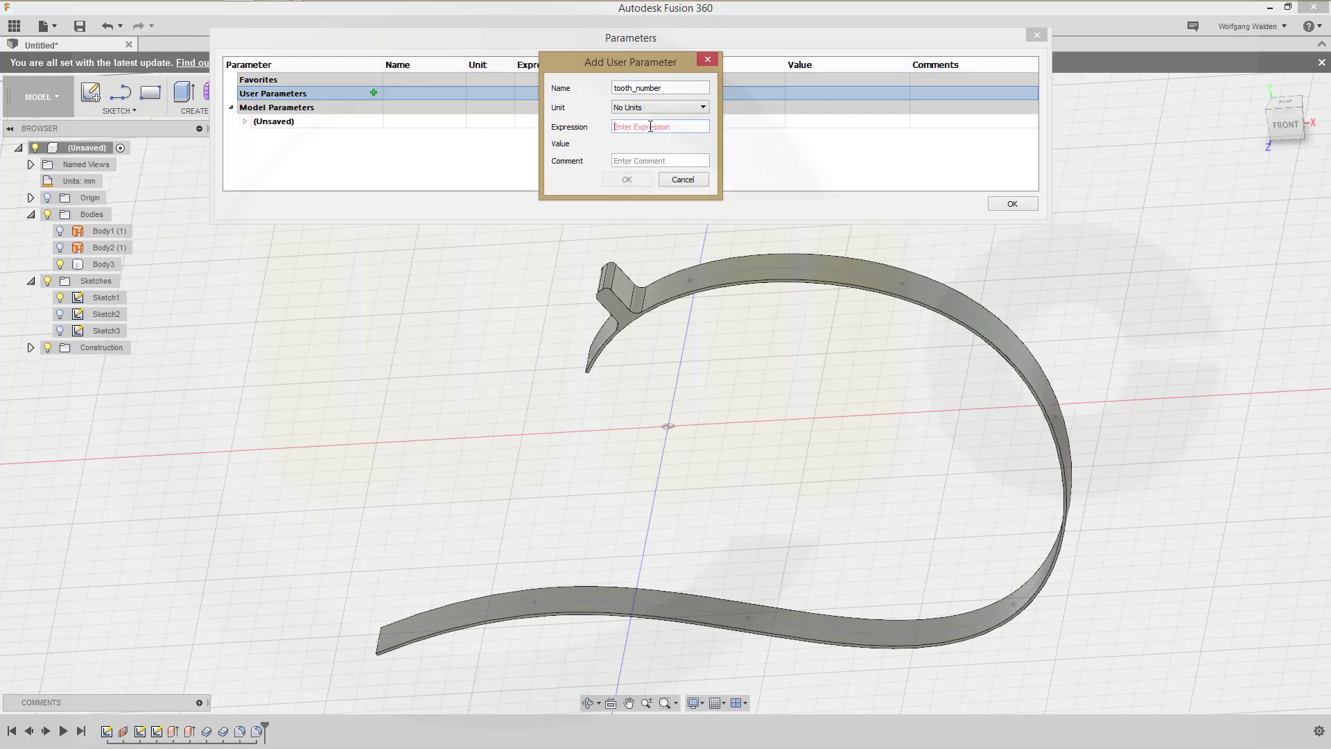
text(20)
click(625, 179)
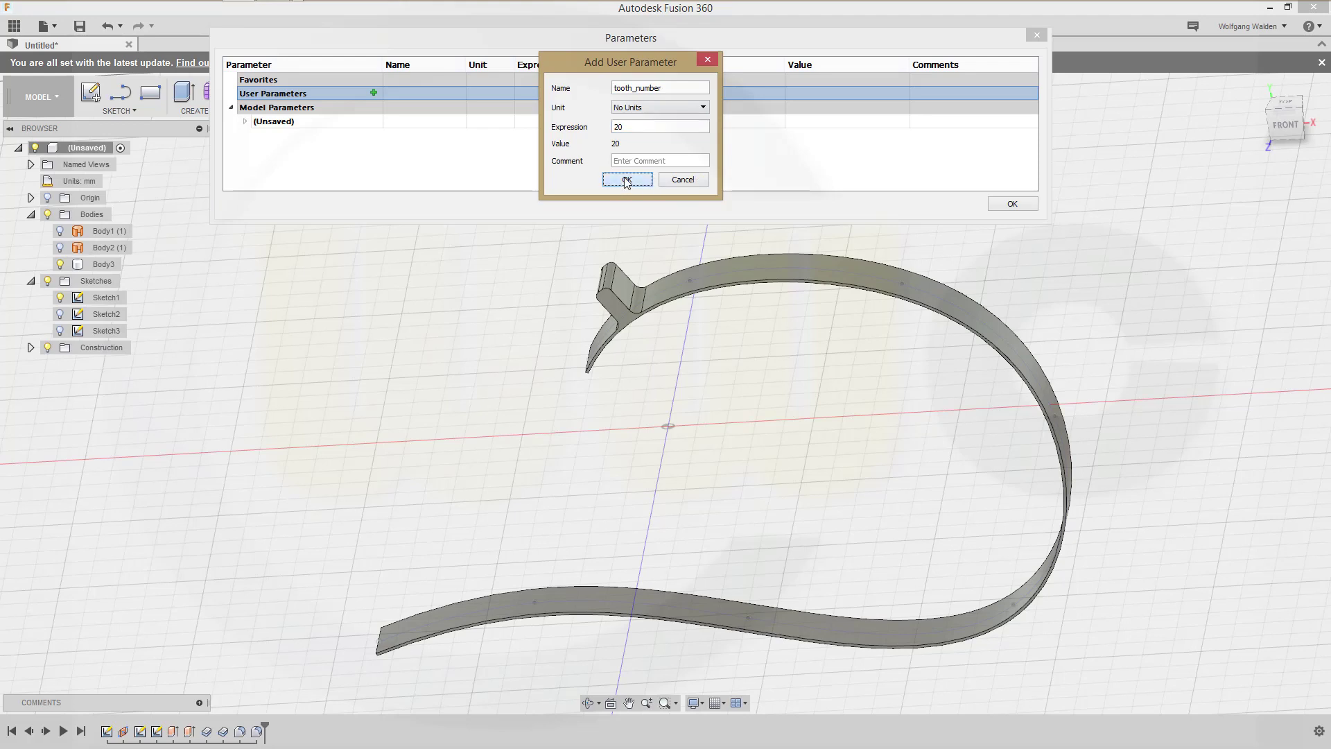
click(1012, 203)
shift+middle_drag(717, 211, 476, 308)
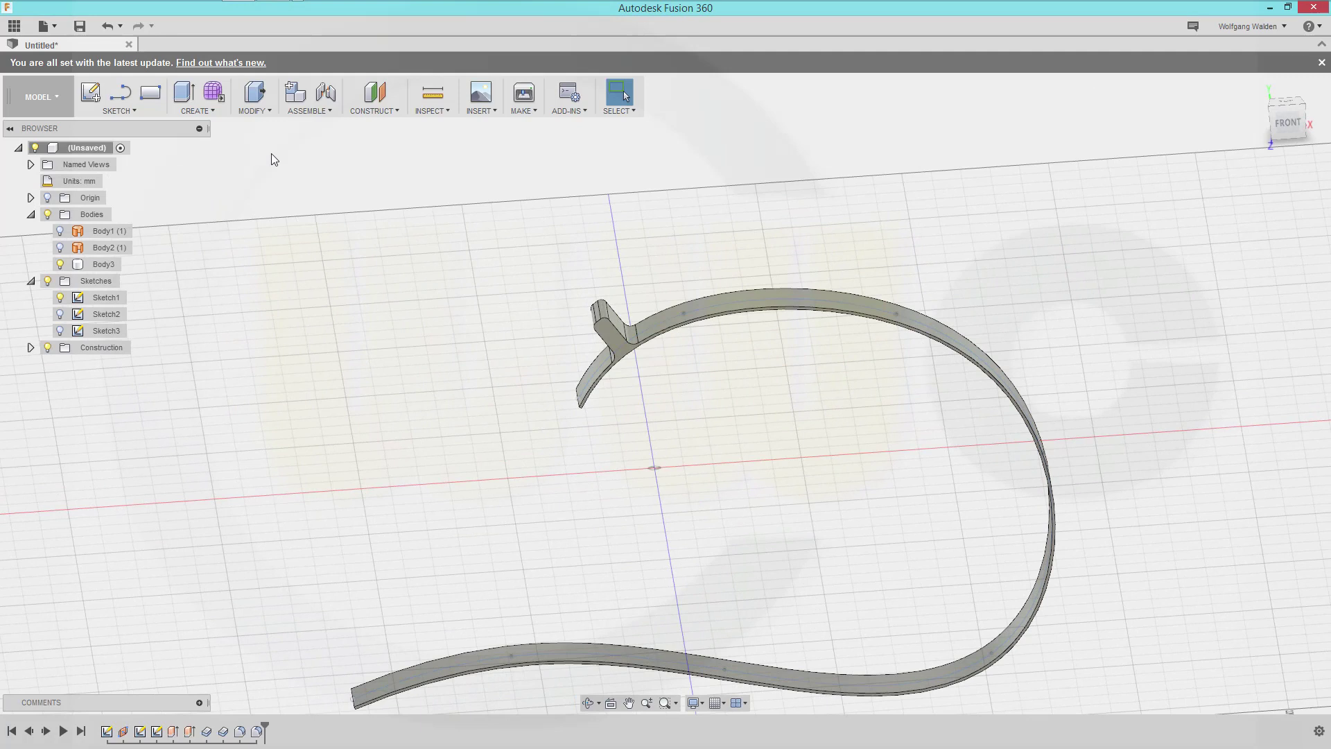
Step: Start a Pattern on Path and select the three tooth features from the timeline as objects
click(213, 112)
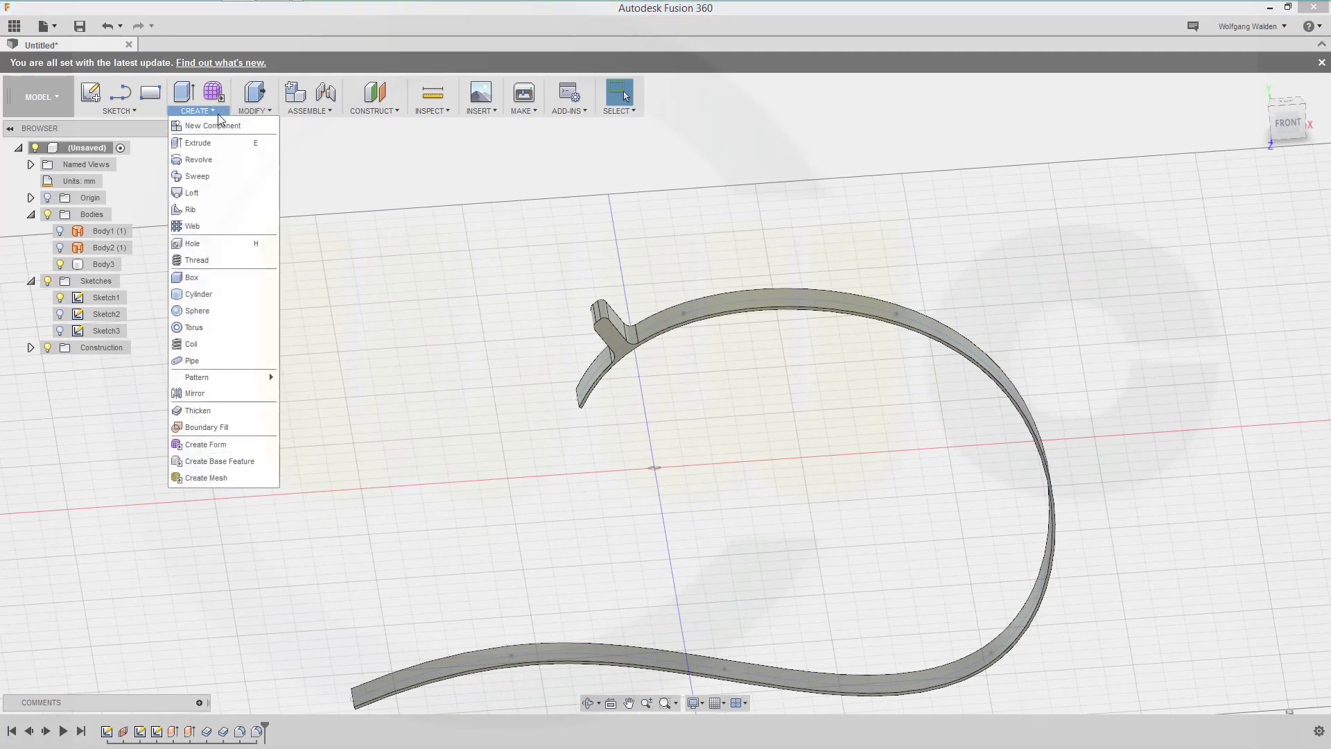
mouse_move(204, 377)
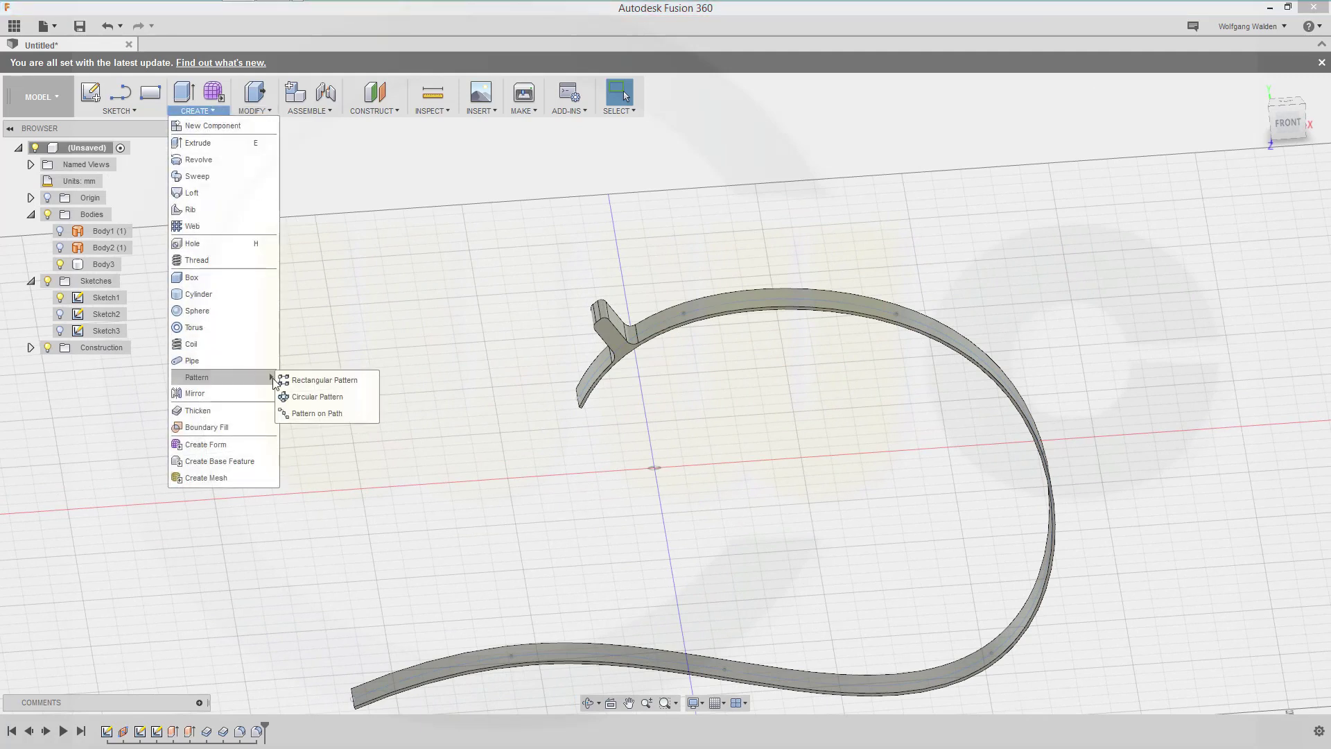
click(300, 413)
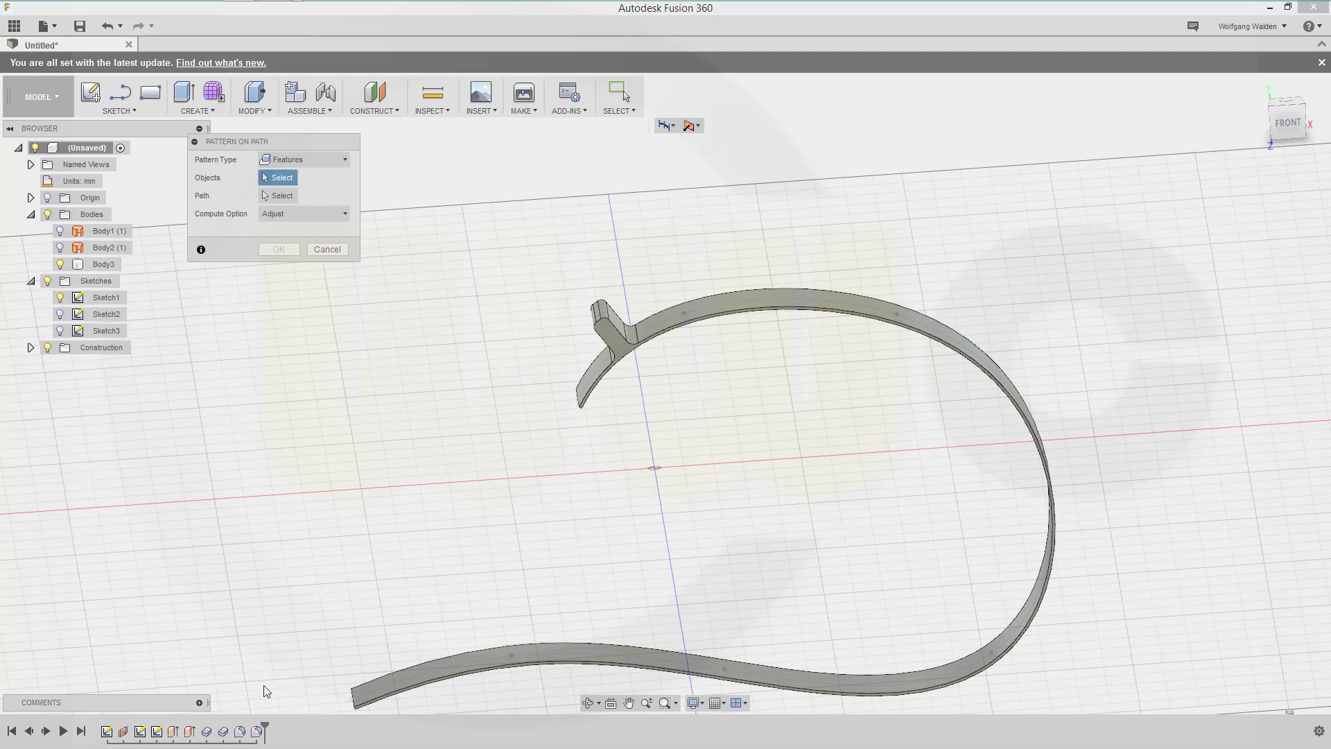
click(225, 733)
click(241, 733)
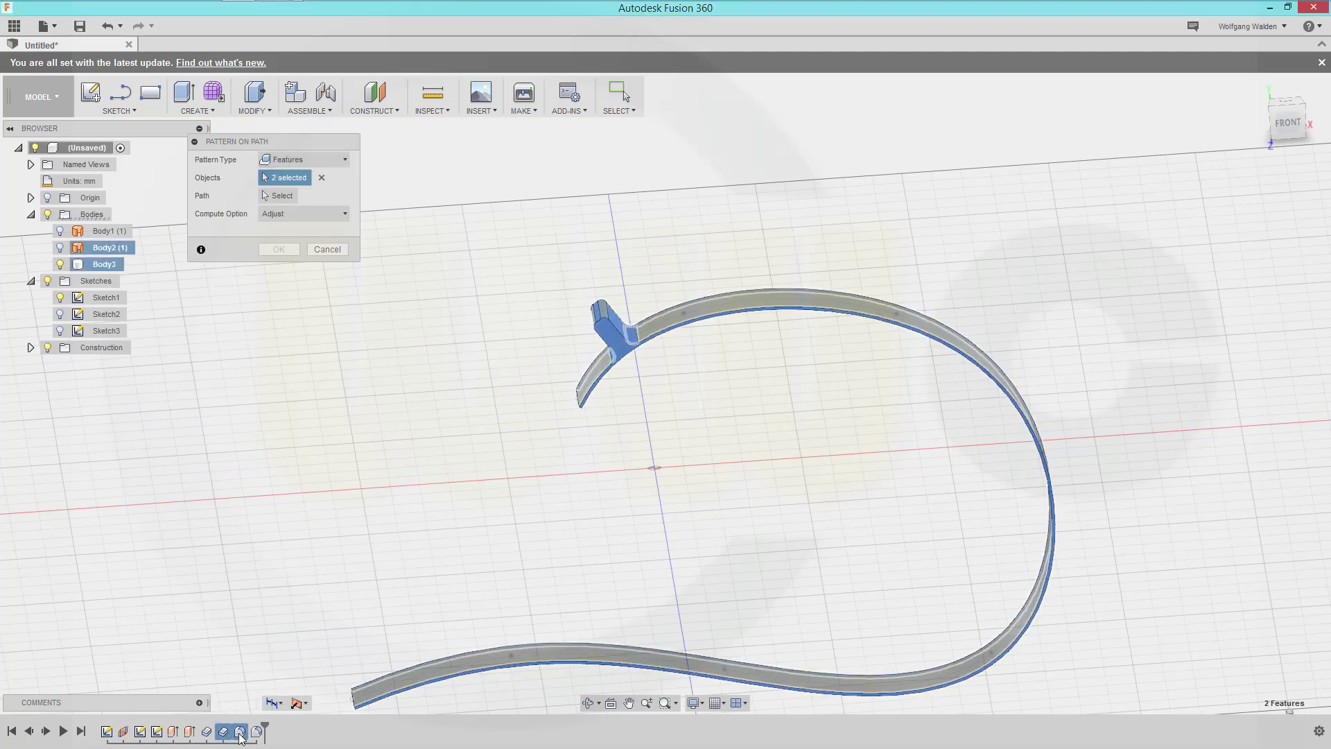
click(256, 732)
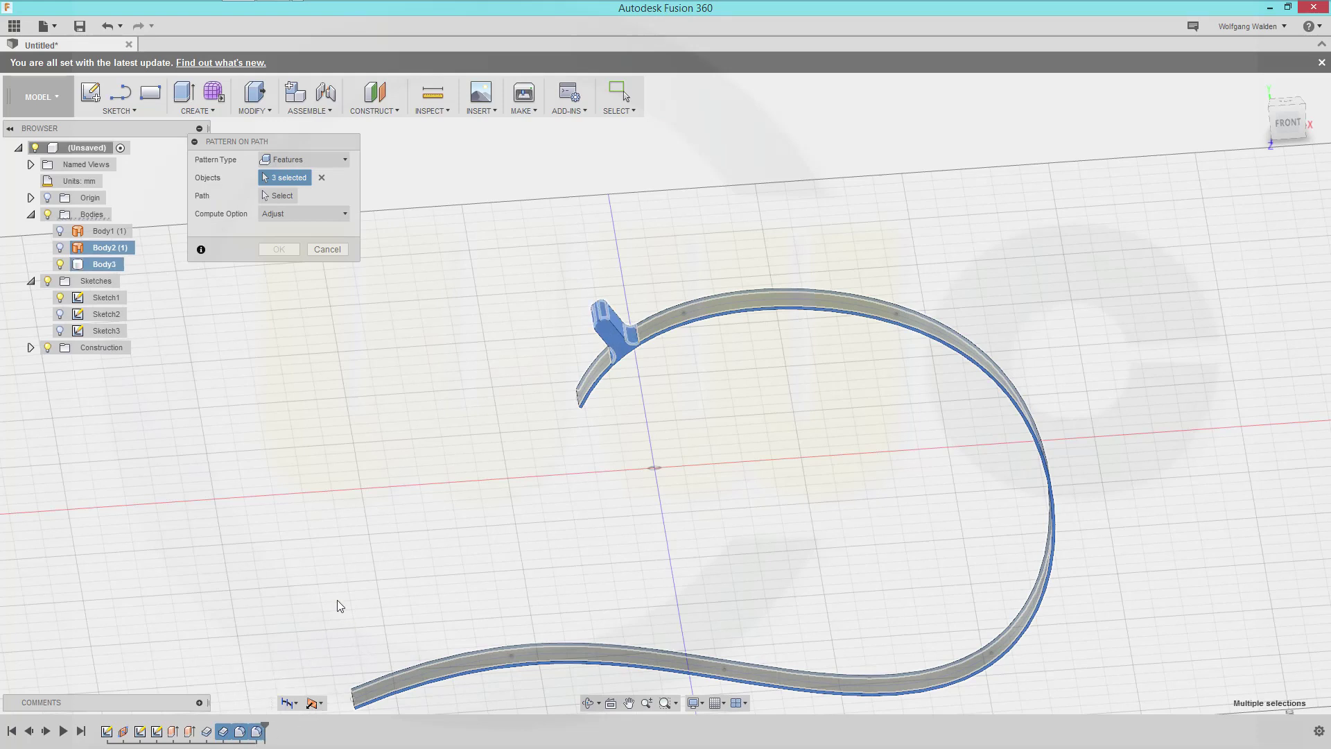
Step: Use the band's curved edge as path, with Path Direction orientation and Spacing distance type
click(277, 197)
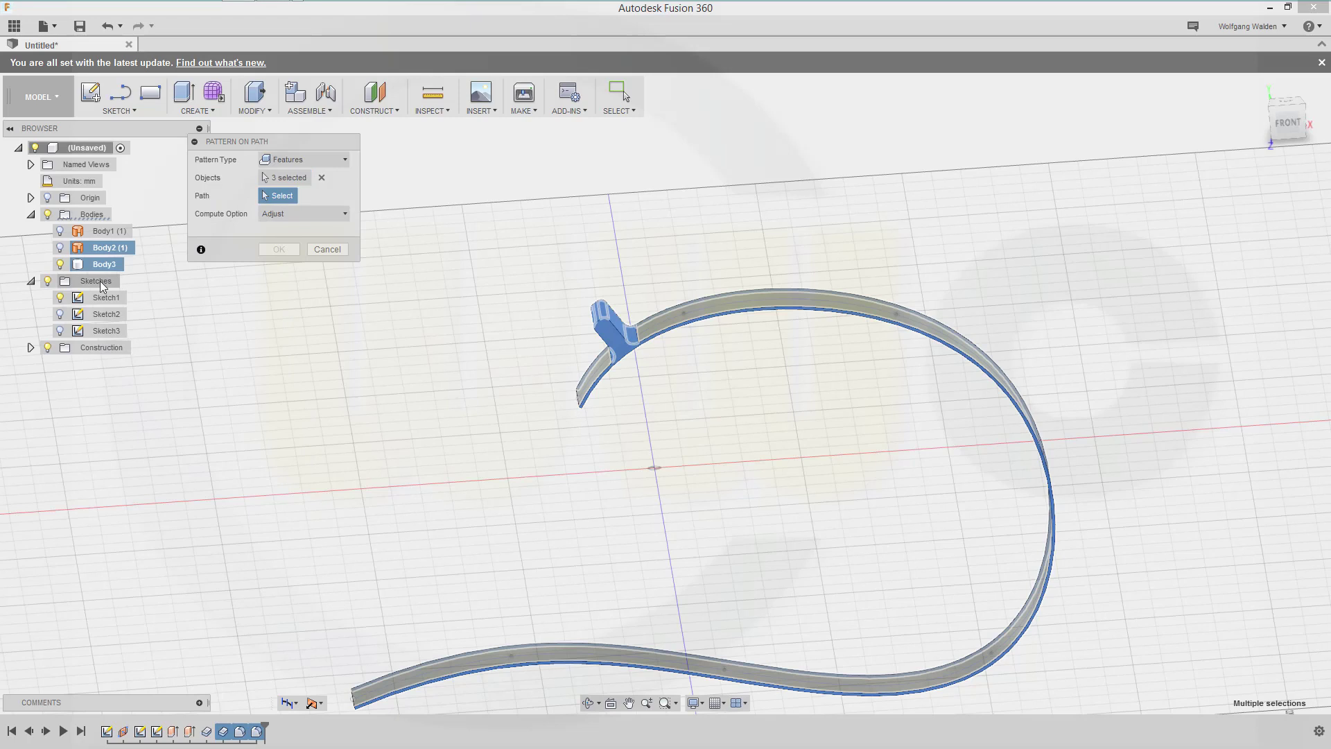
click(722, 305)
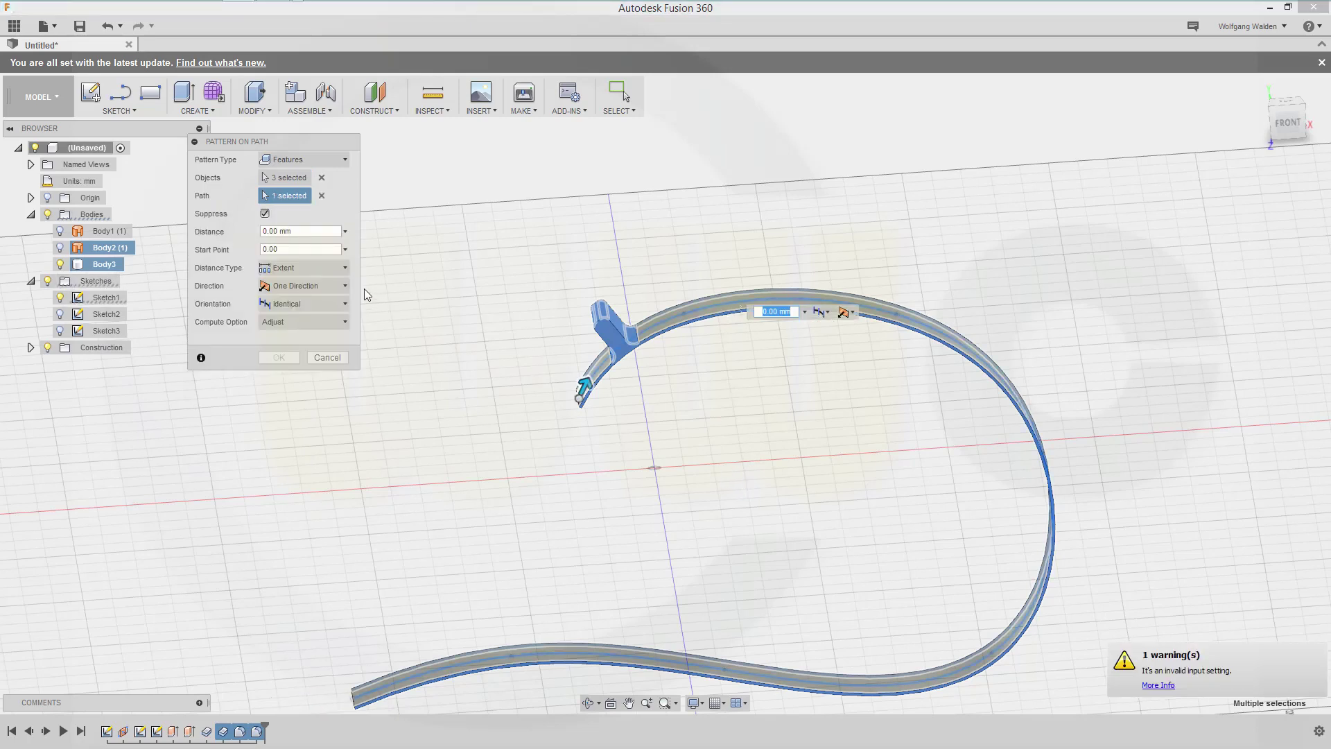
click(345, 303)
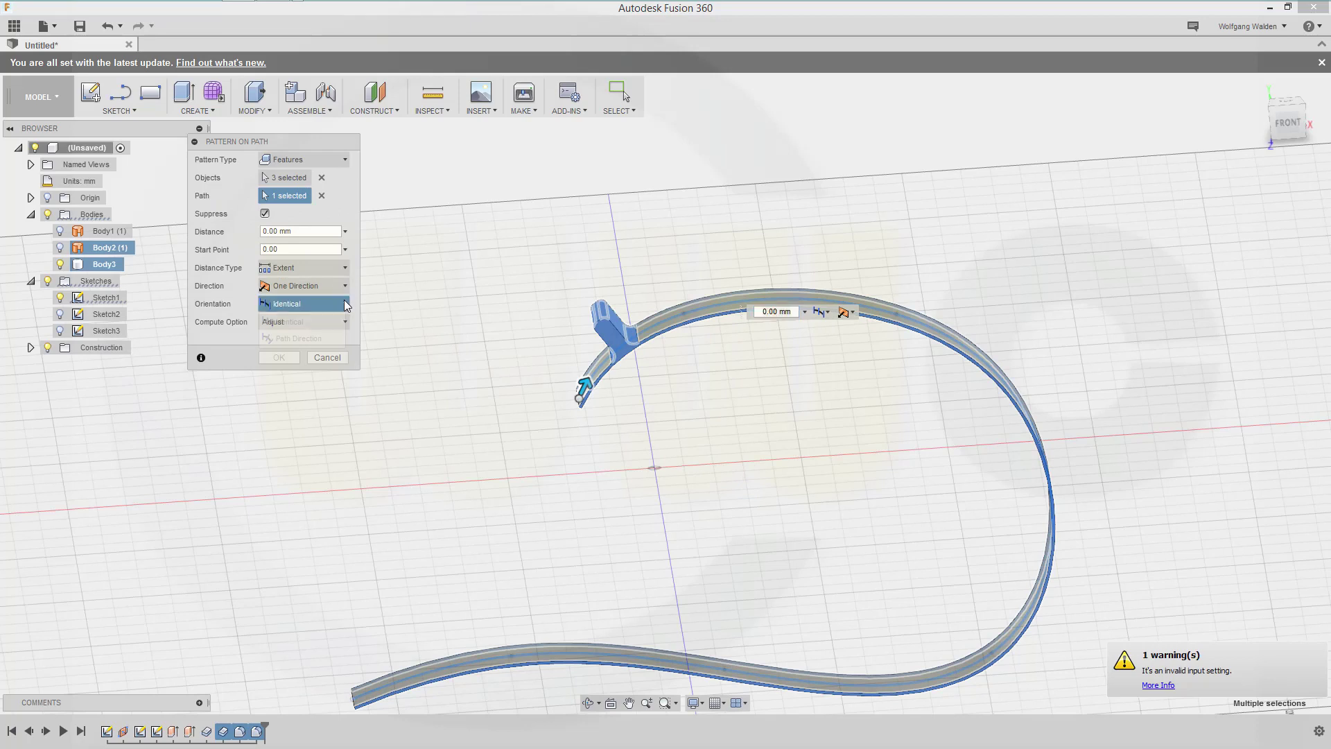
click(315, 338)
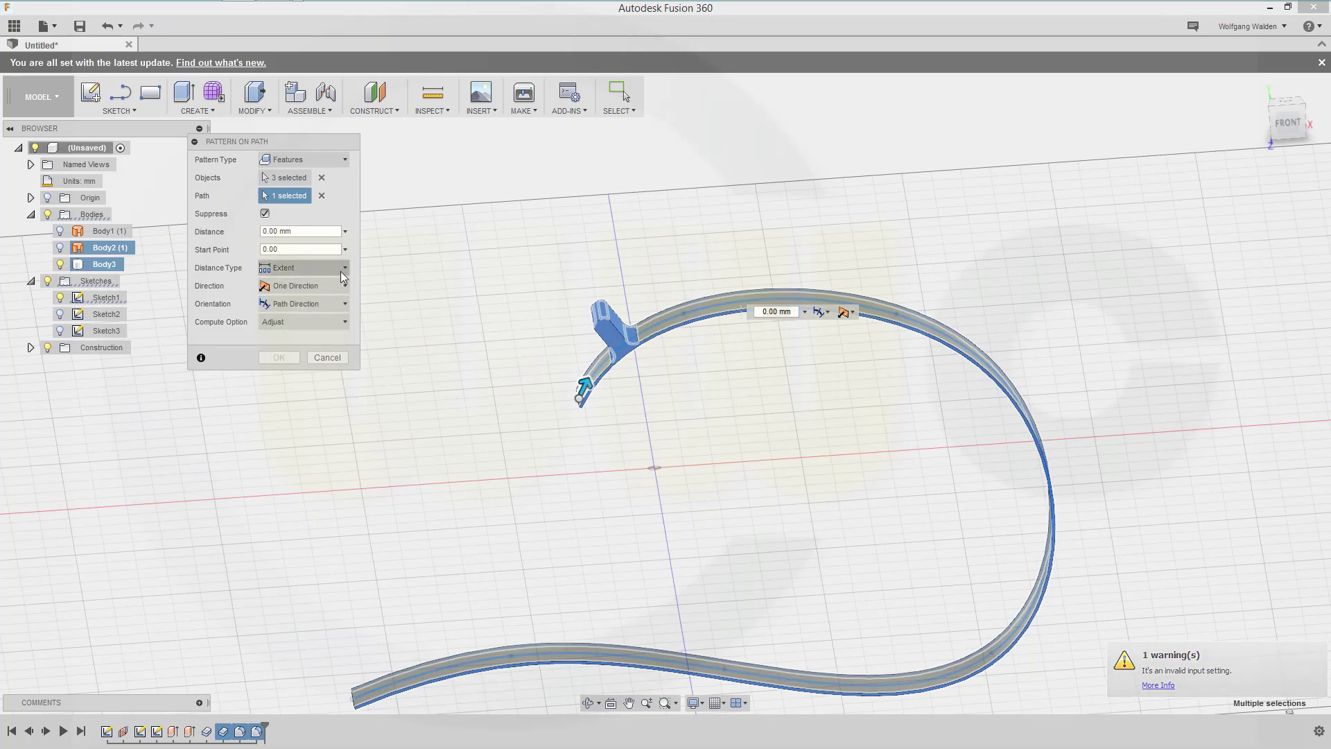
click(342, 274)
click(313, 305)
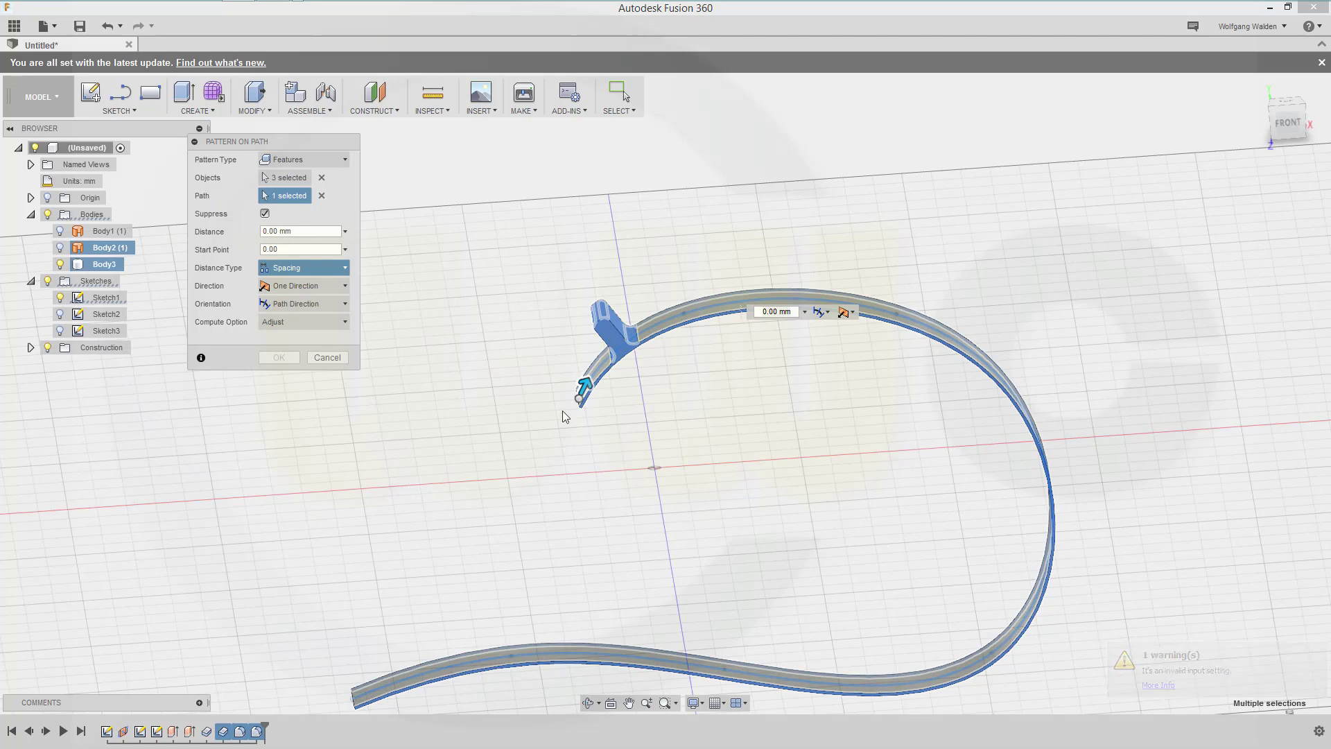
click(308, 230)
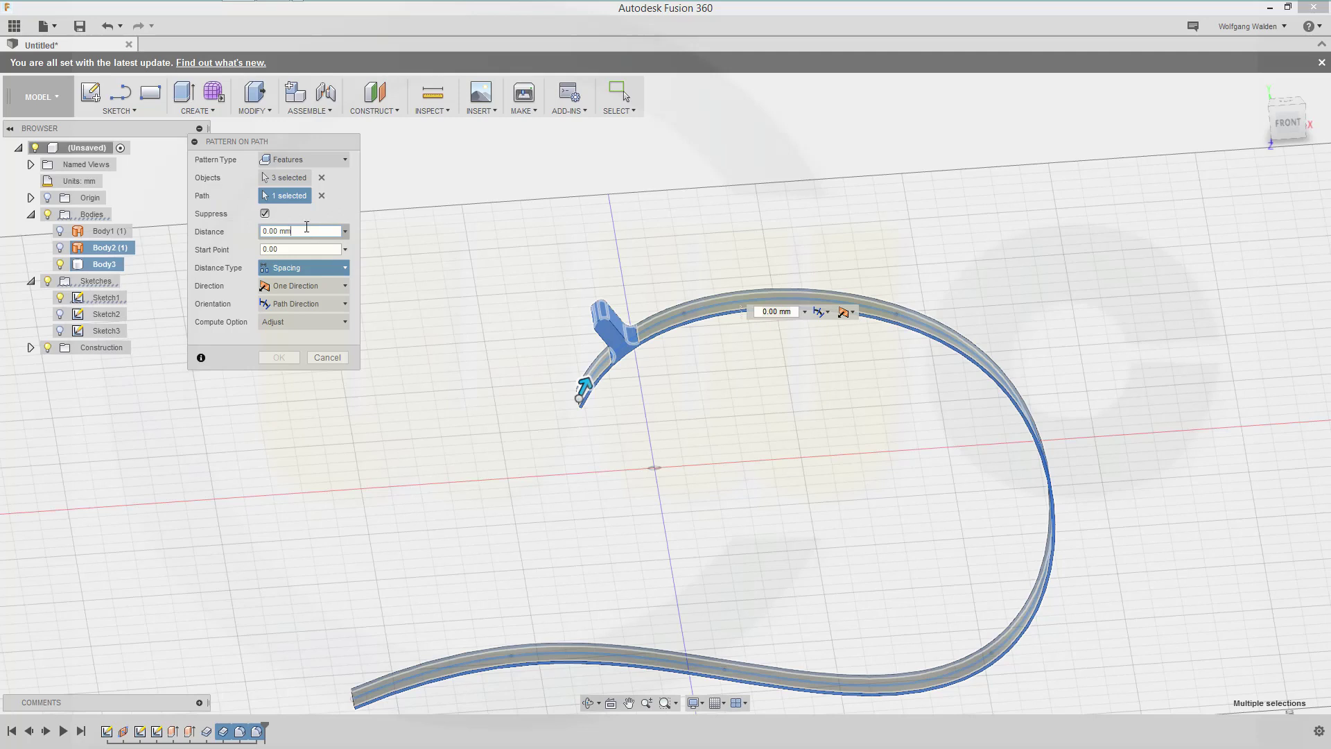
Step: Measure the spline path with bodies hidden to set the pattern distance to 495.456 mm
double_click(274, 230)
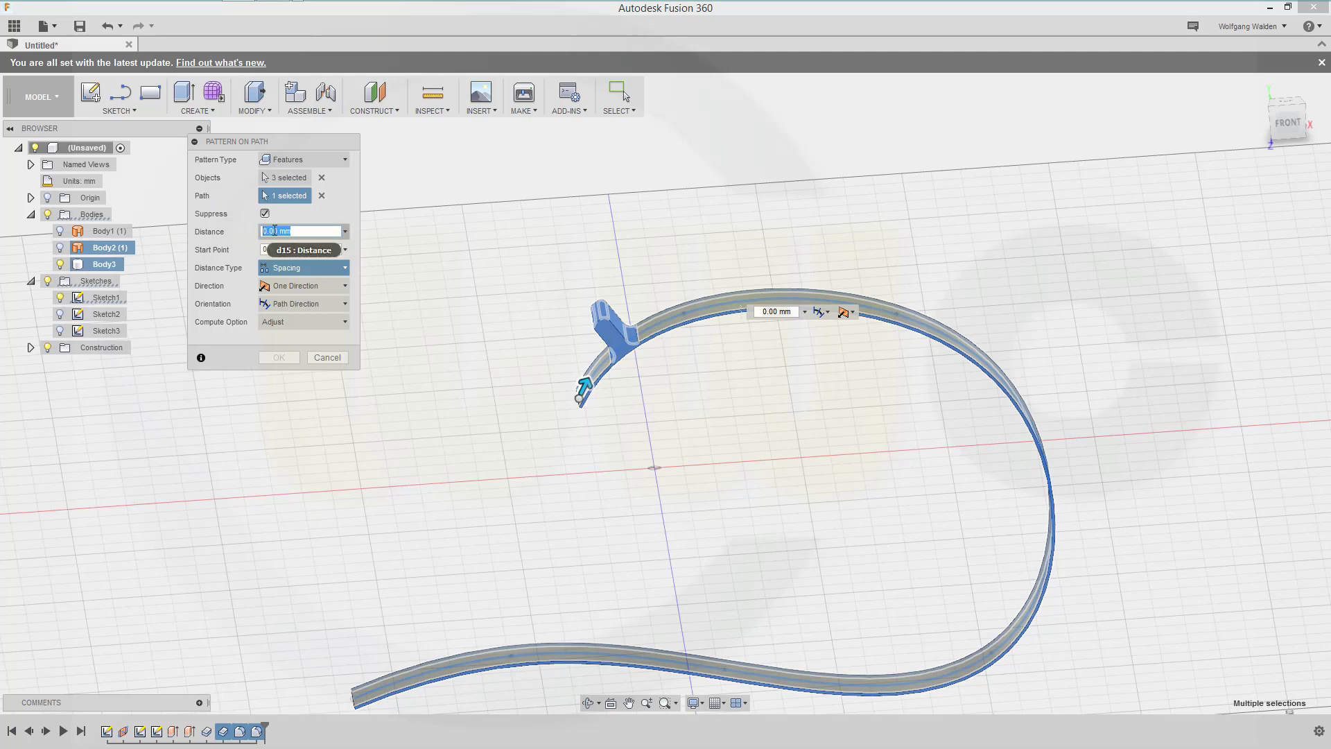
click(345, 232)
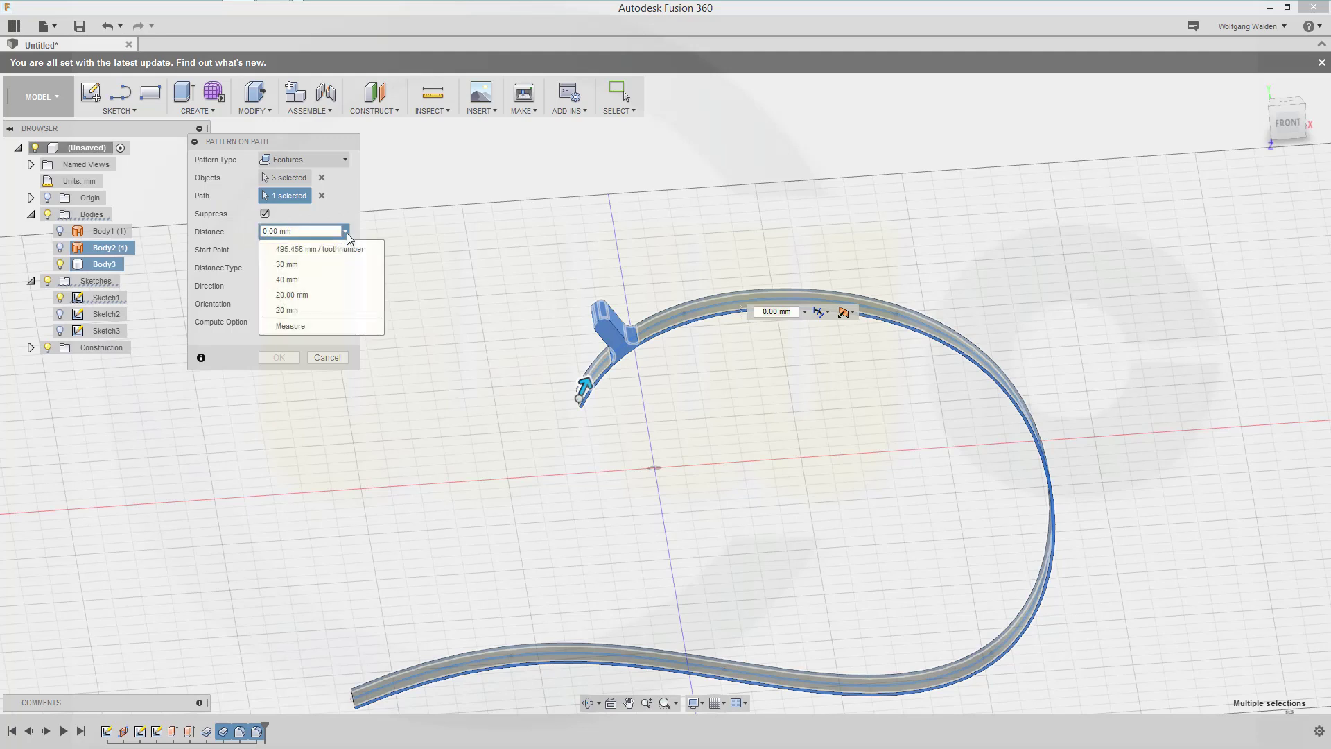
click(290, 325)
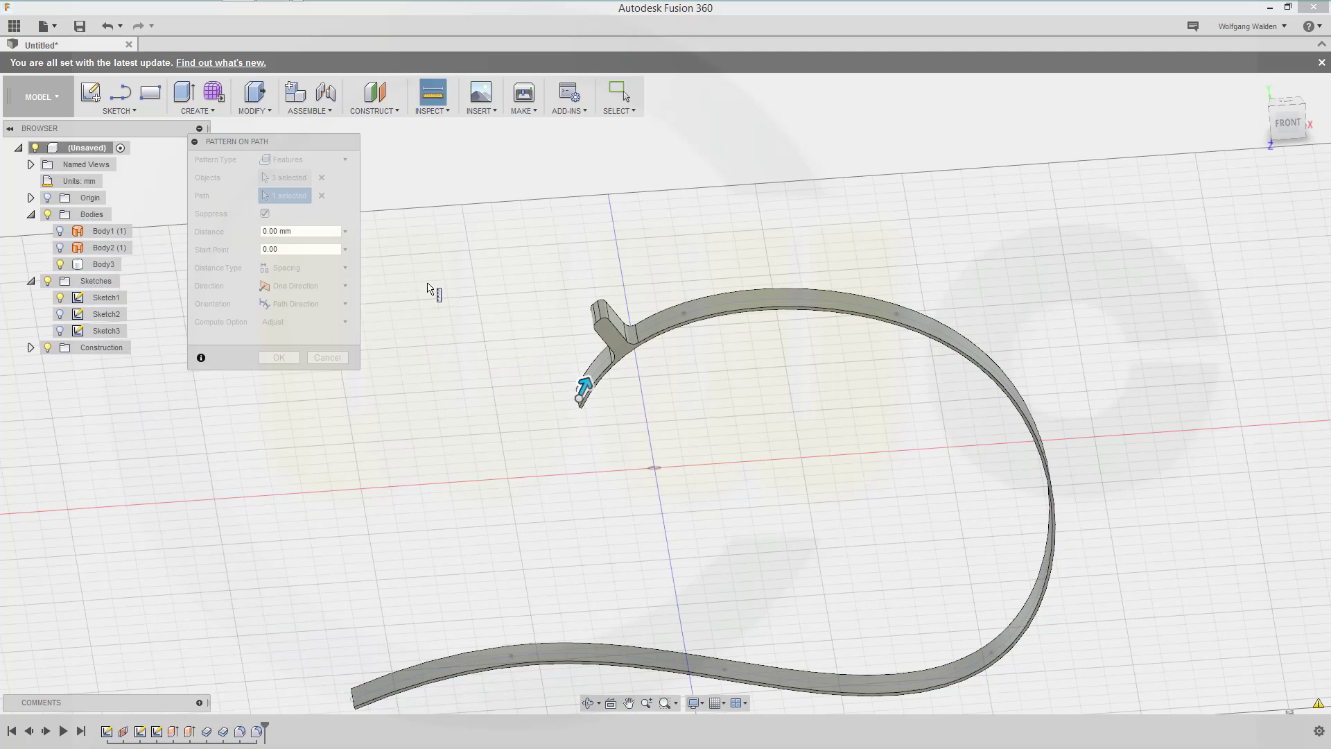
click(47, 214)
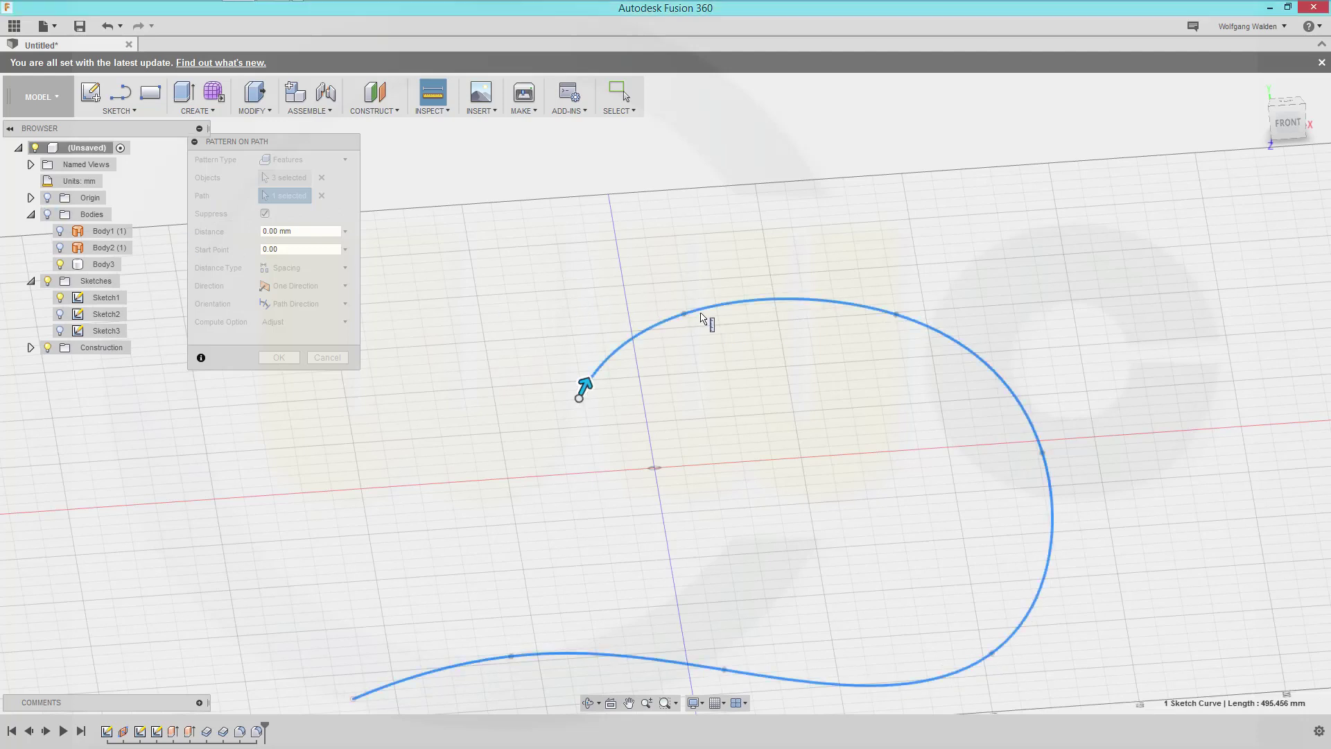
key(Escape)
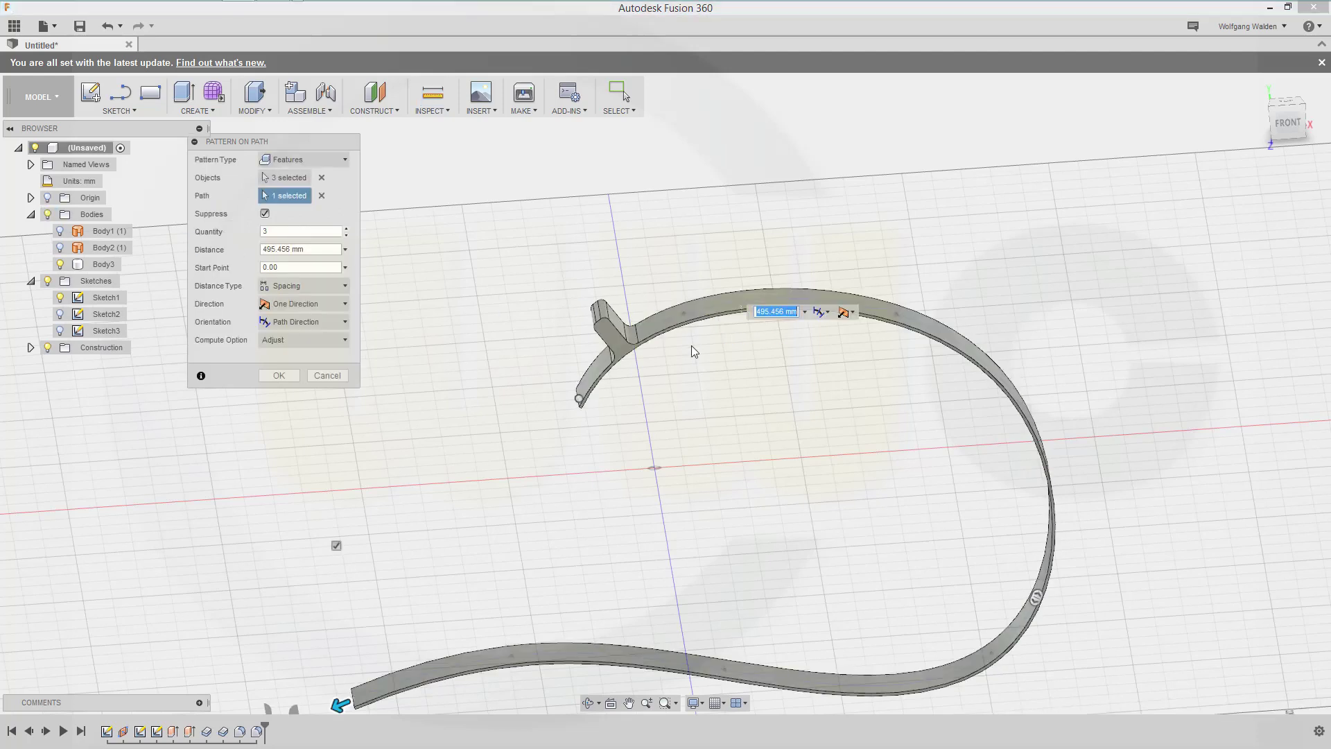
Step: Set the pattern distance to 495.456 mm / tooth_number and quantity to tooth_number-1
click(320, 249)
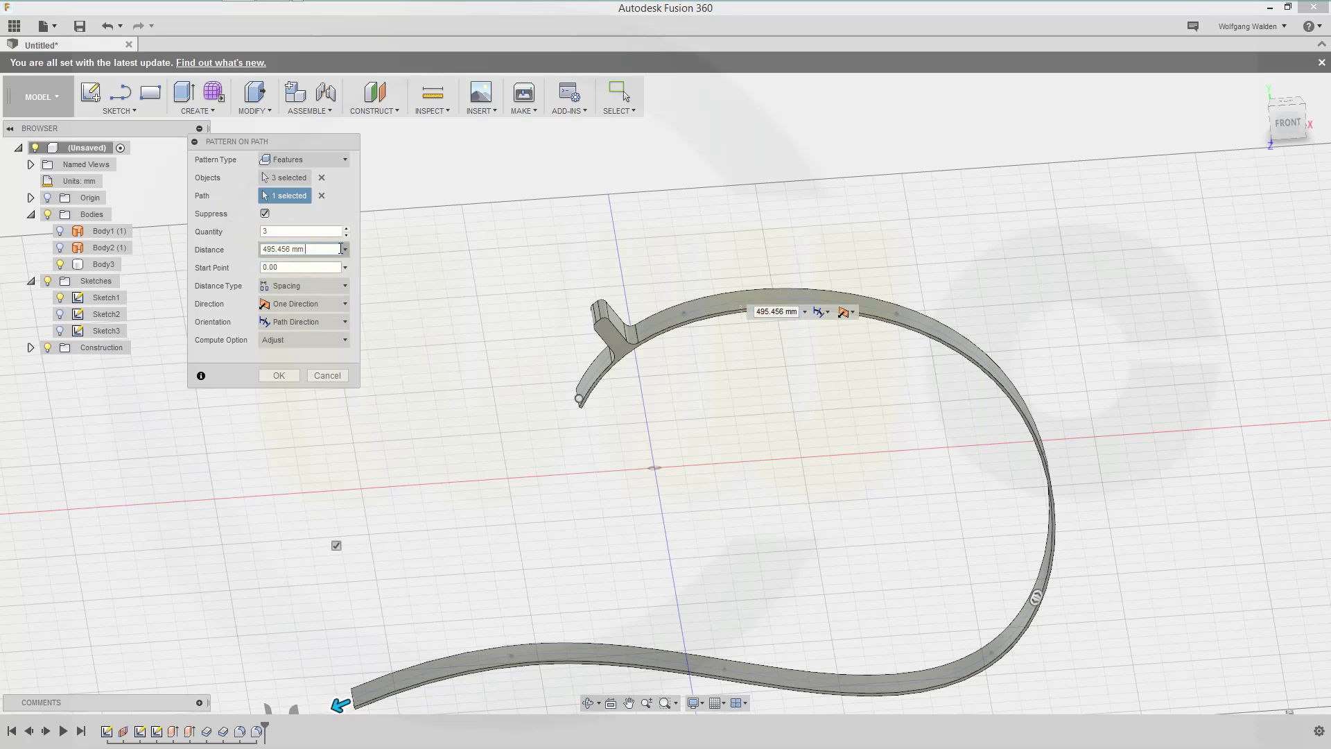
text(/ too)
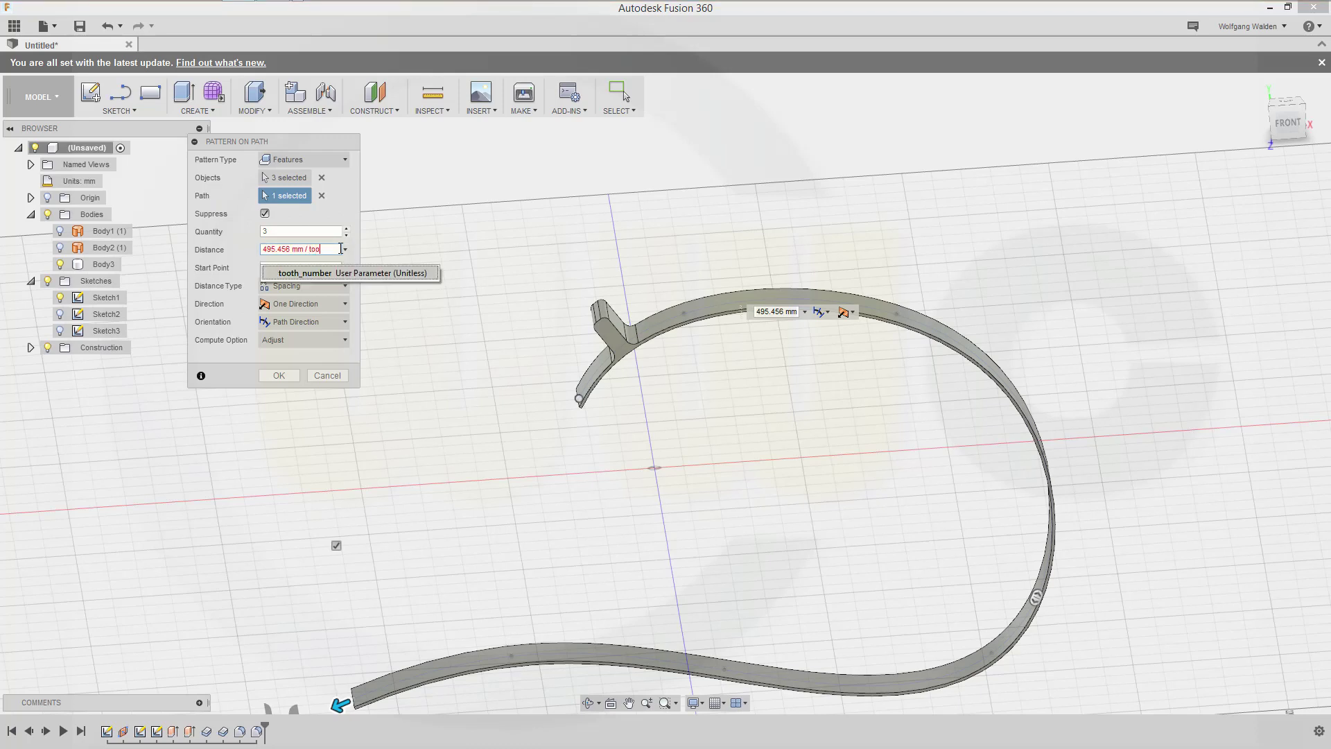
text(thnu)
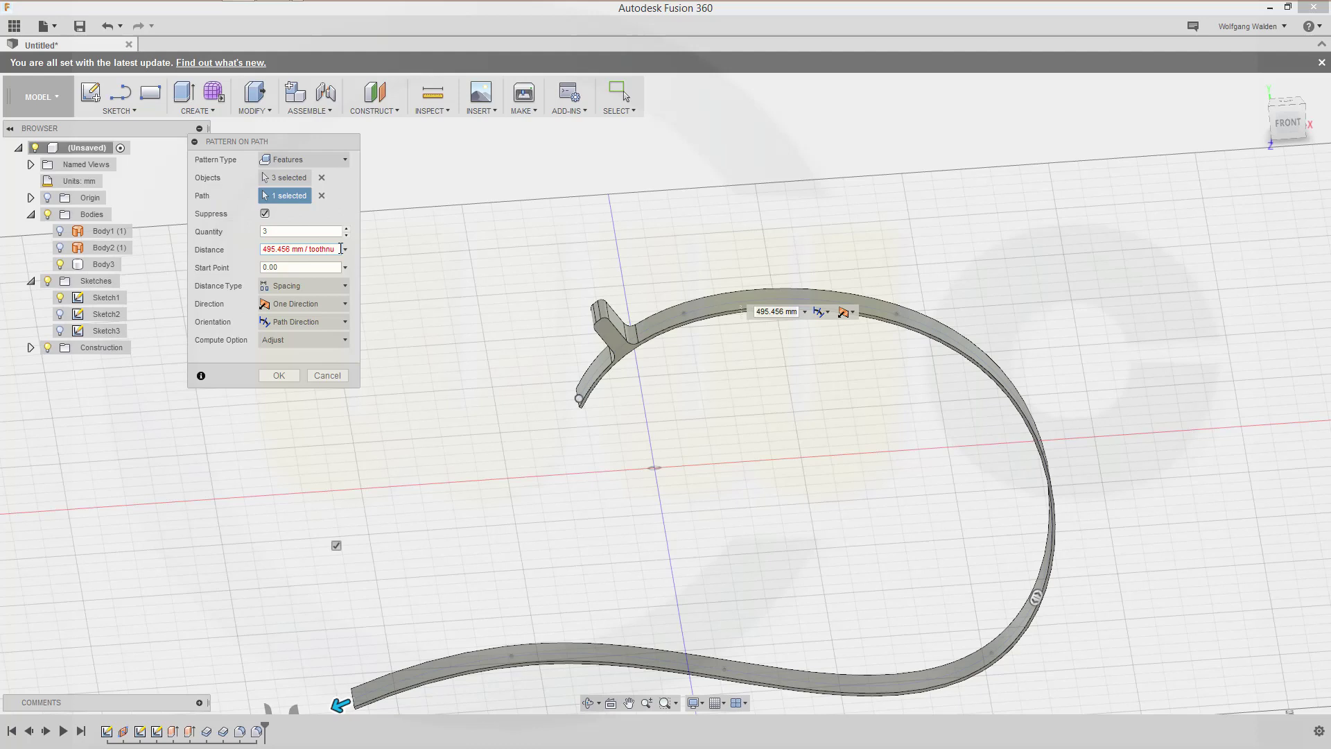
key(BackSpace)
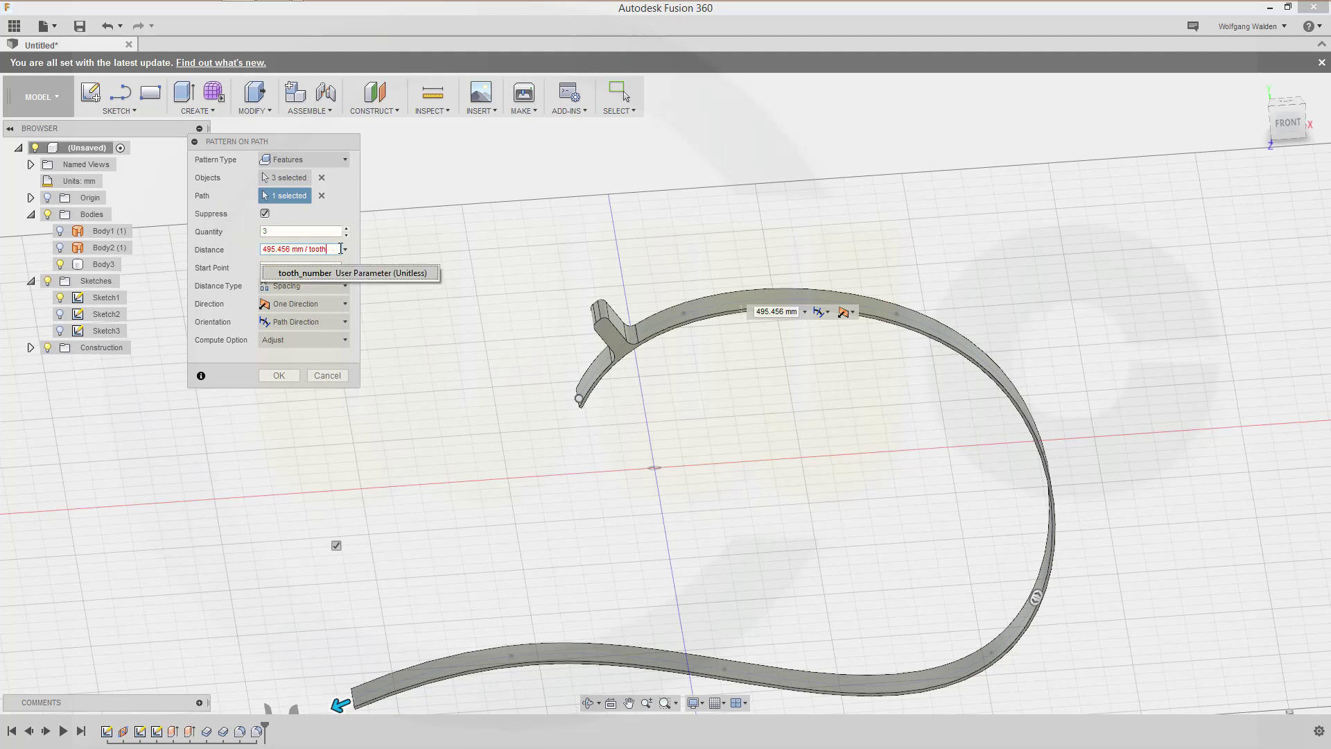
click(336, 276)
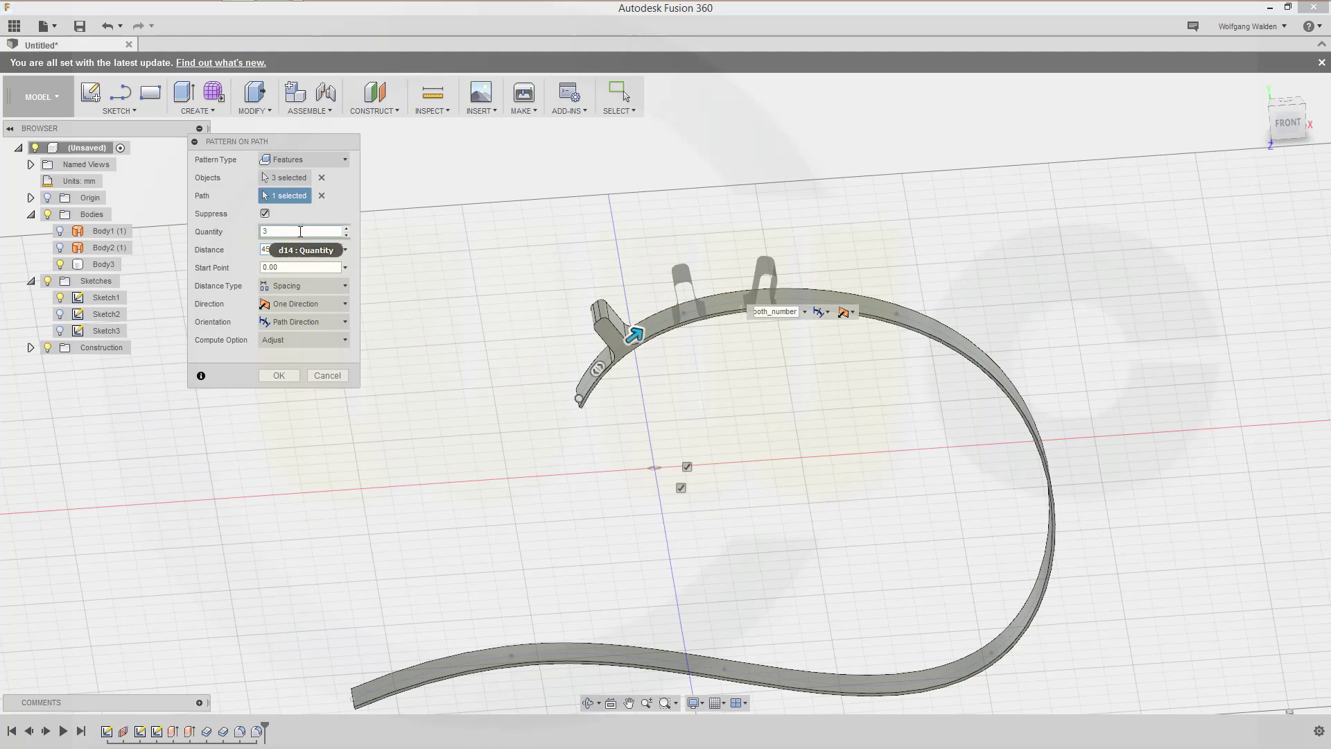
click(265, 231)
text(to)
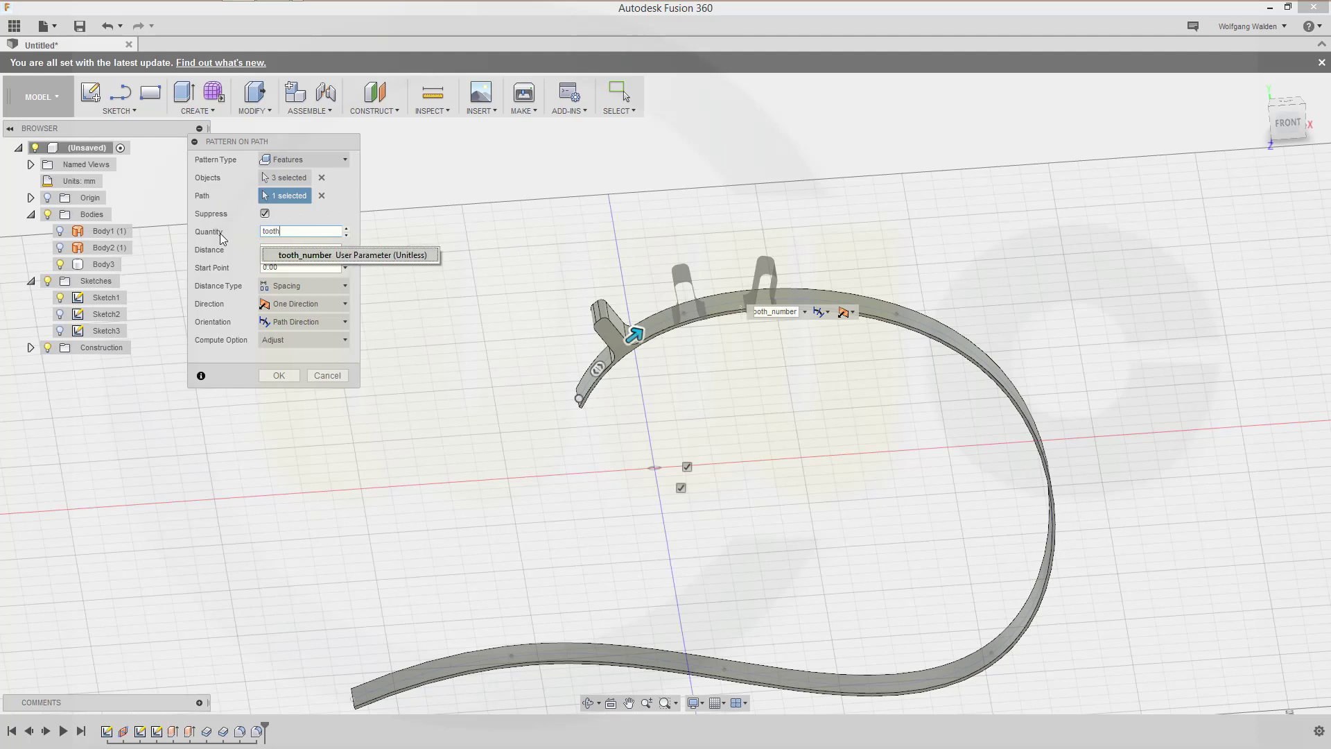
text(oth)
click(332, 255)
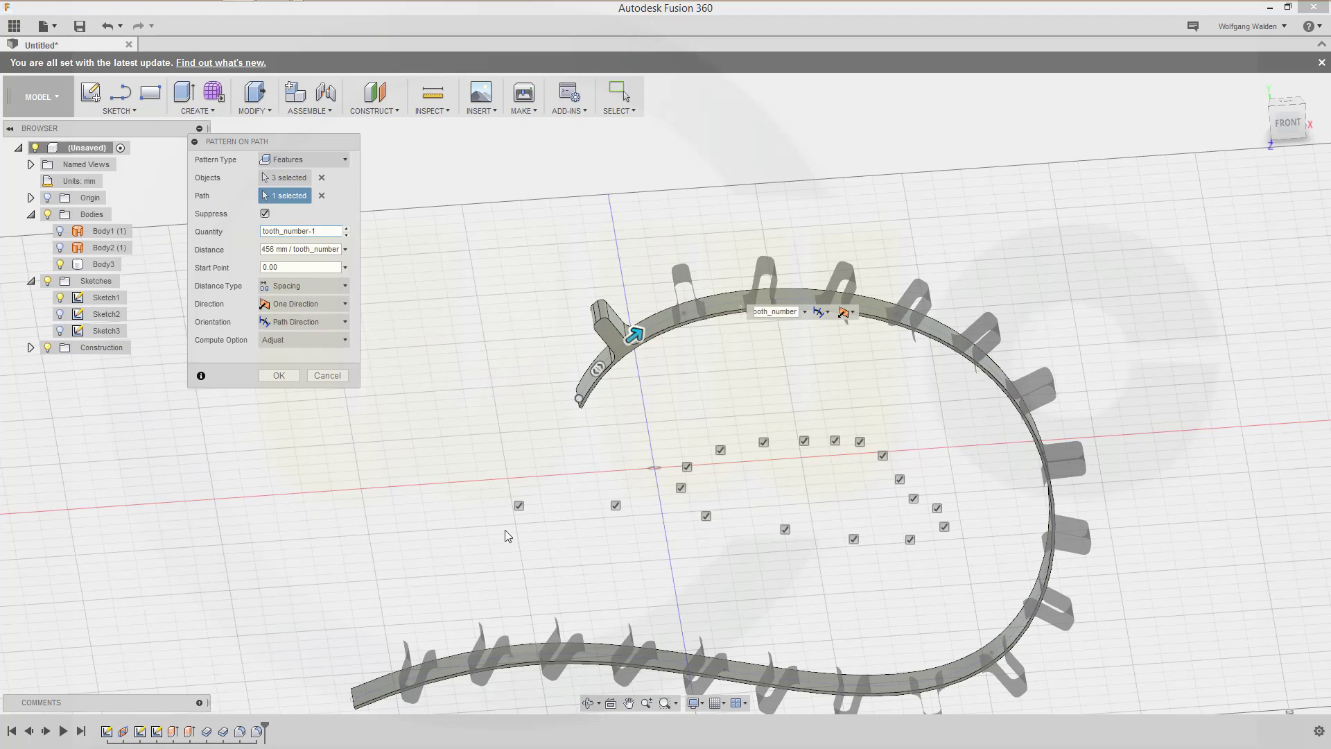
Step: Try Identical orientation for the teeth, then return it to Path Direction
shift+middle_drag(505, 529, 355, 419)
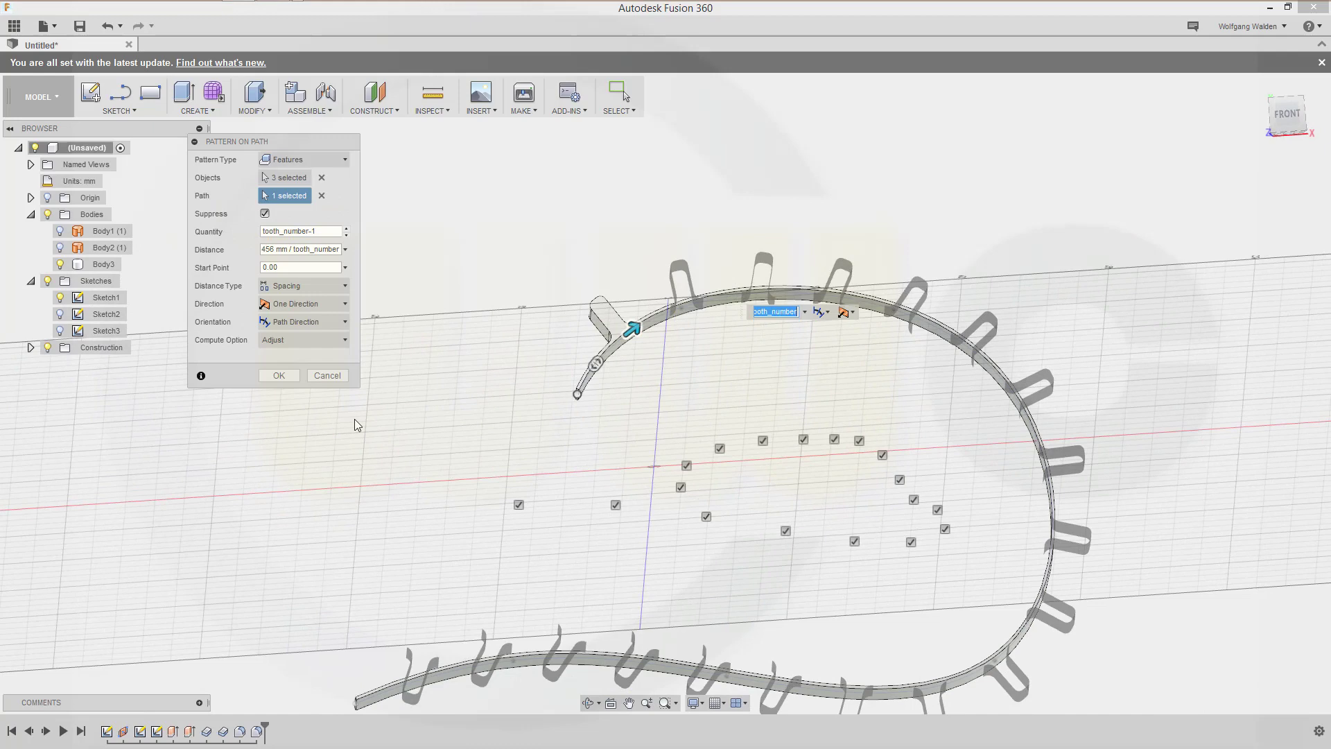
middle_drag(495, 478, 558, 389)
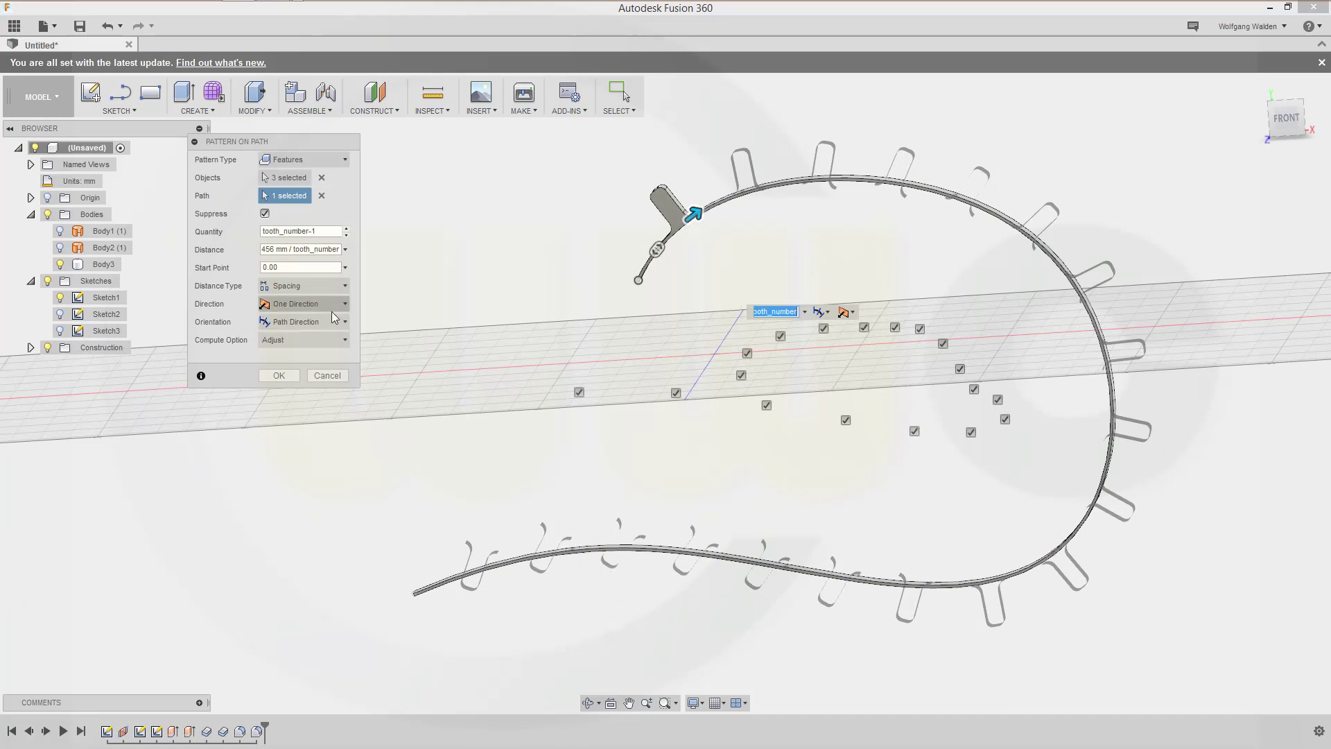
click(346, 321)
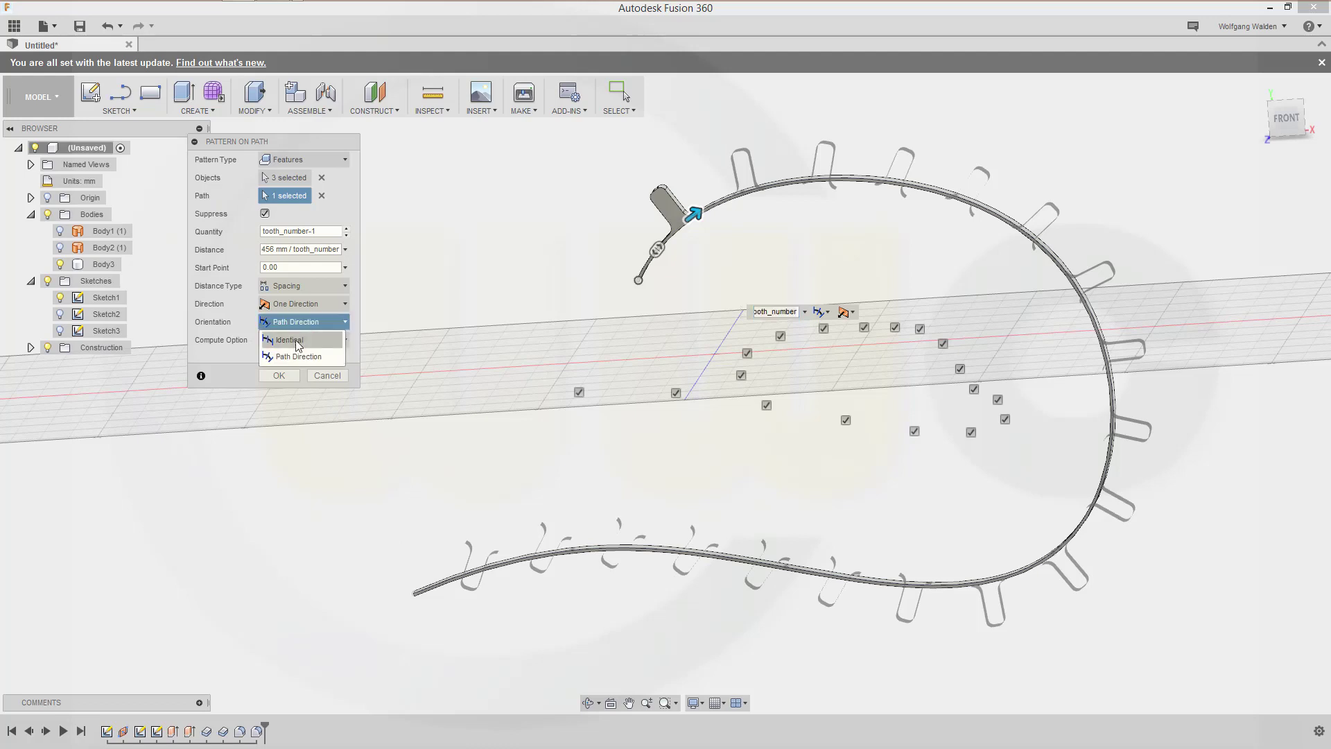
click(298, 345)
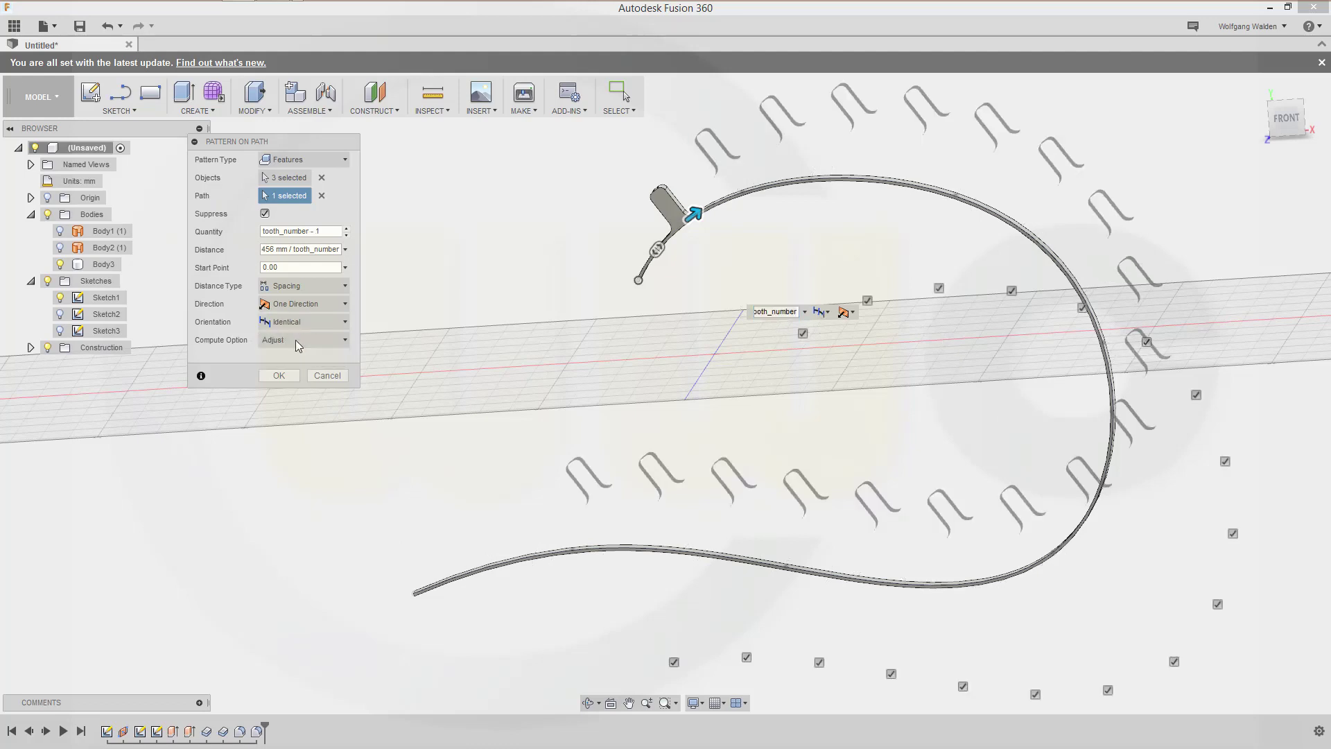
click(347, 323)
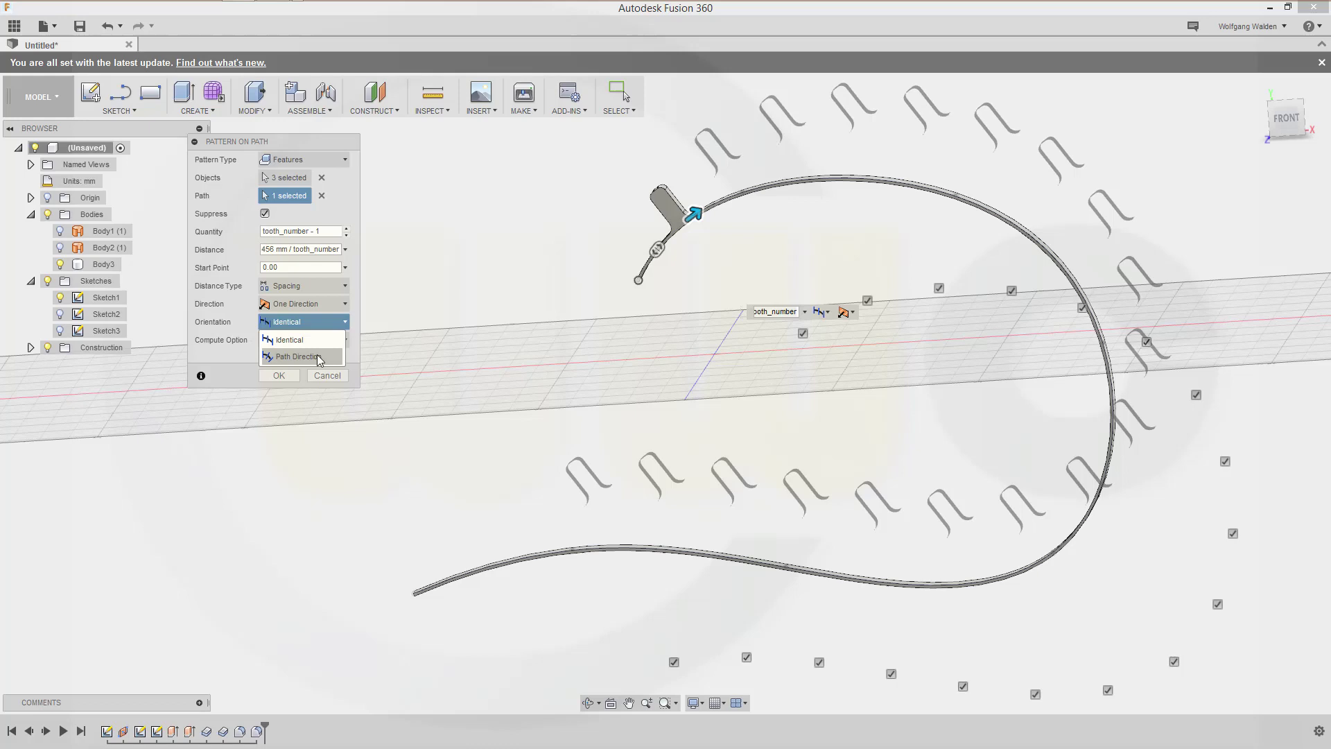
click(318, 356)
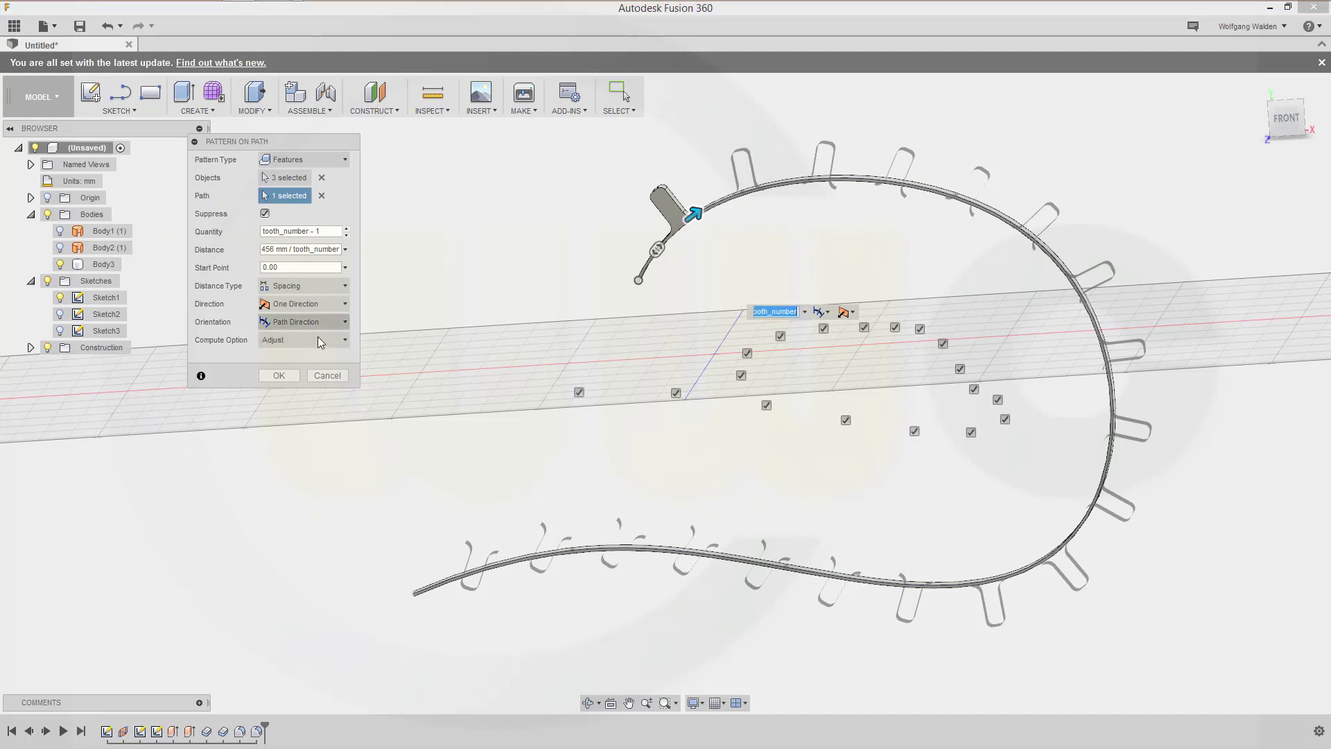
Step: Set the pattern's Compute Option to Adjust after briefly trying Identical
click(345, 341)
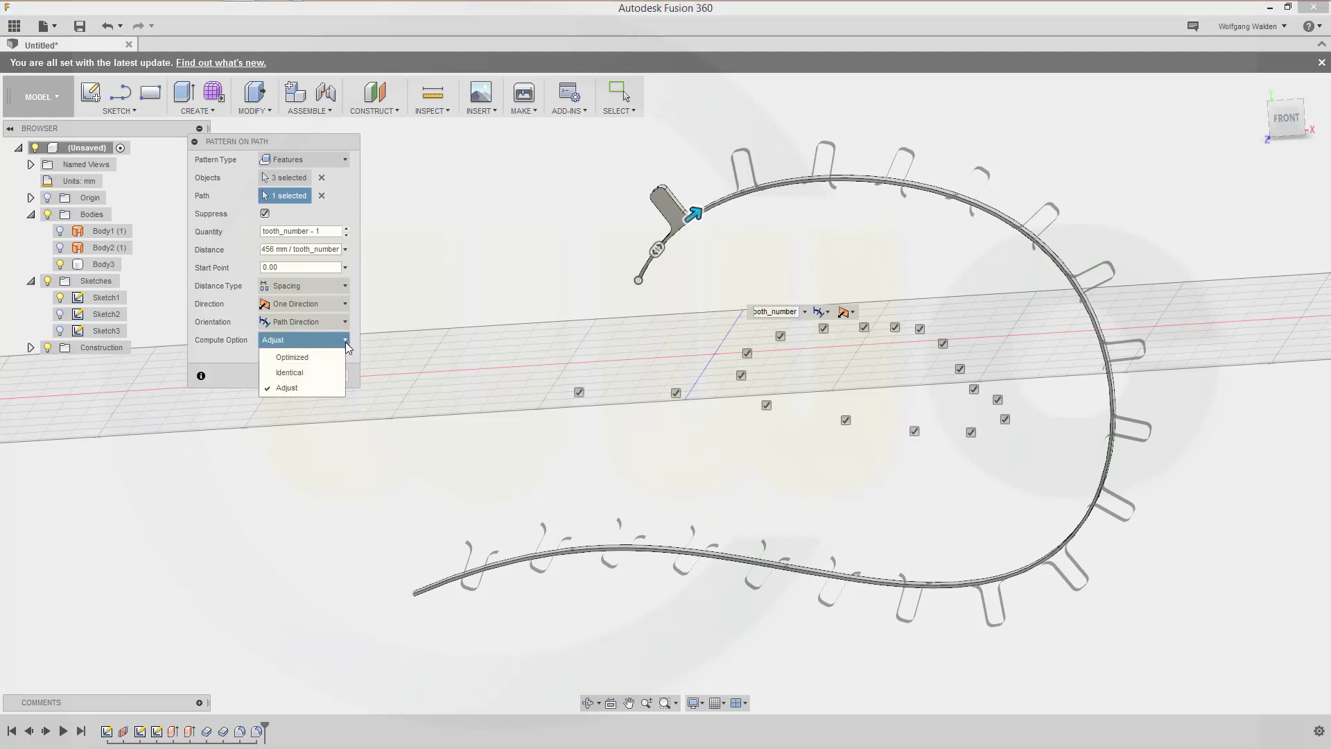
click(312, 372)
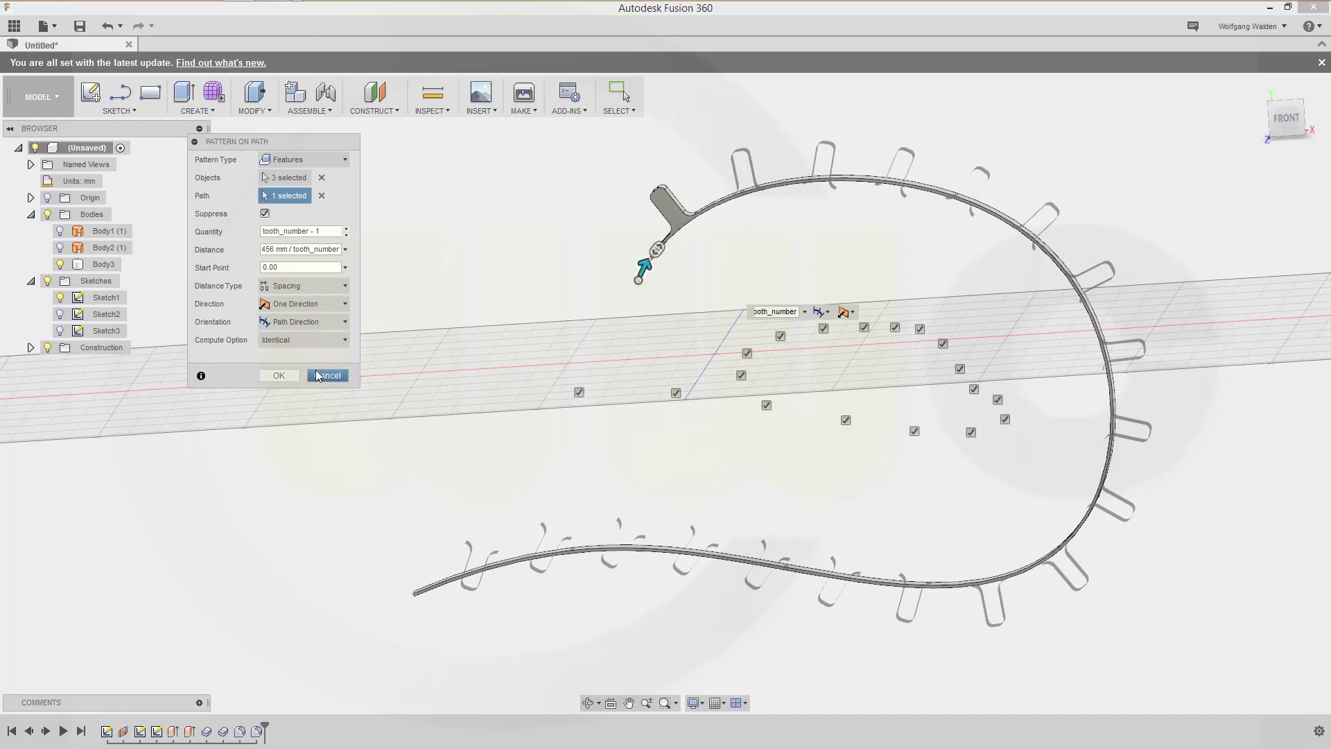
click(342, 337)
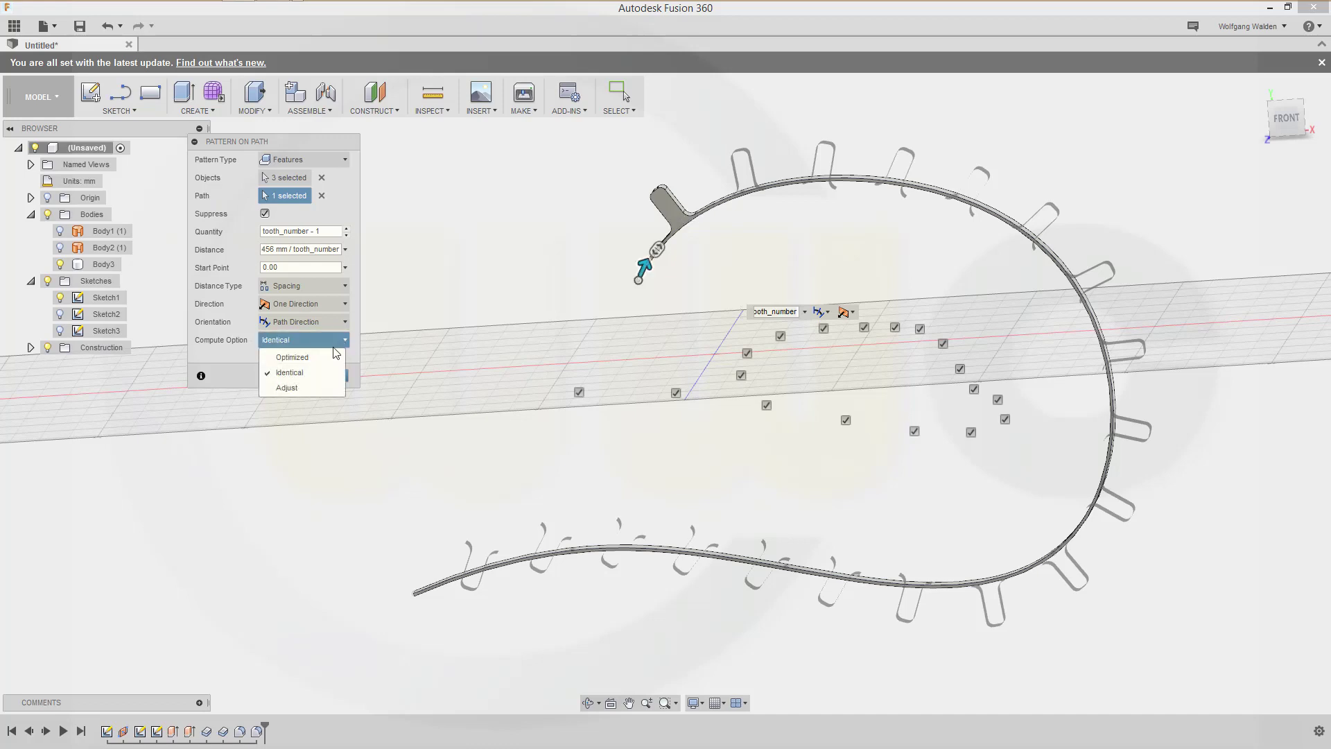
click(277, 389)
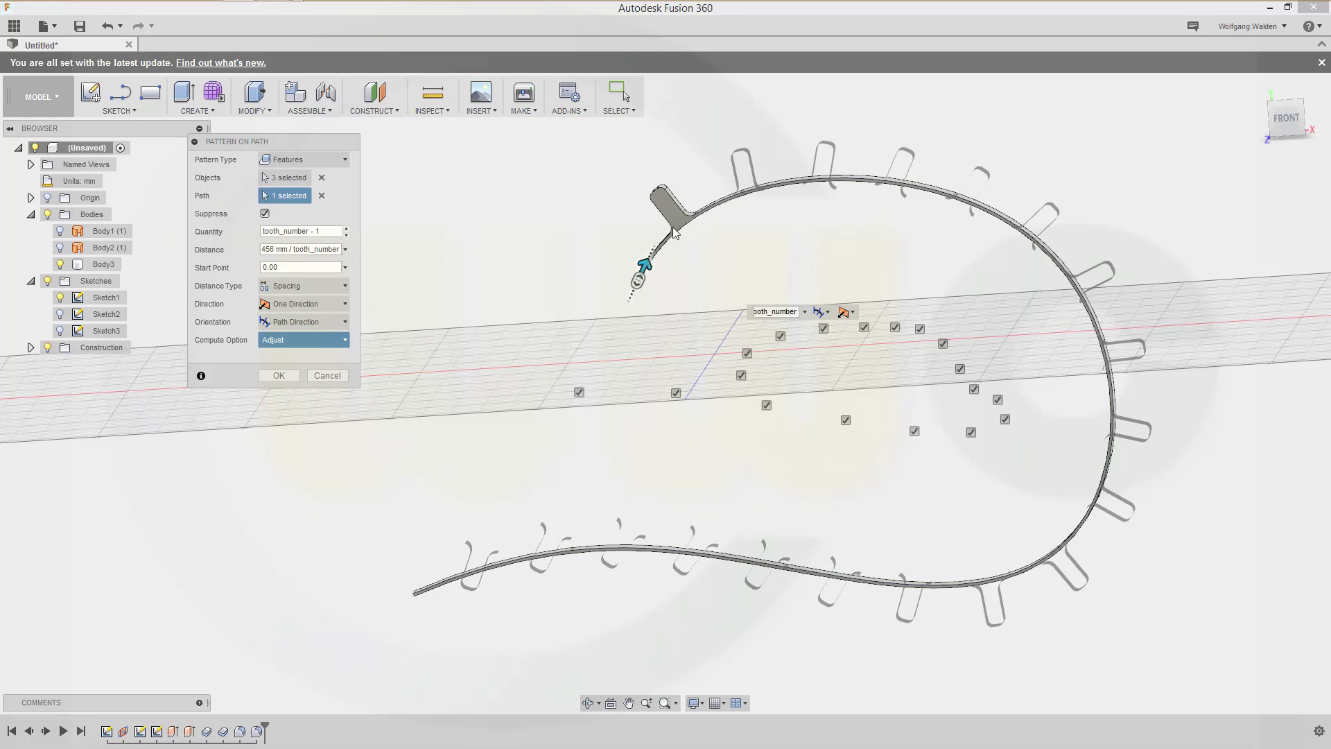
Step: Commit the tooth pattern as PathPattern1 and make Body1 visible with its teeth
click(281, 373)
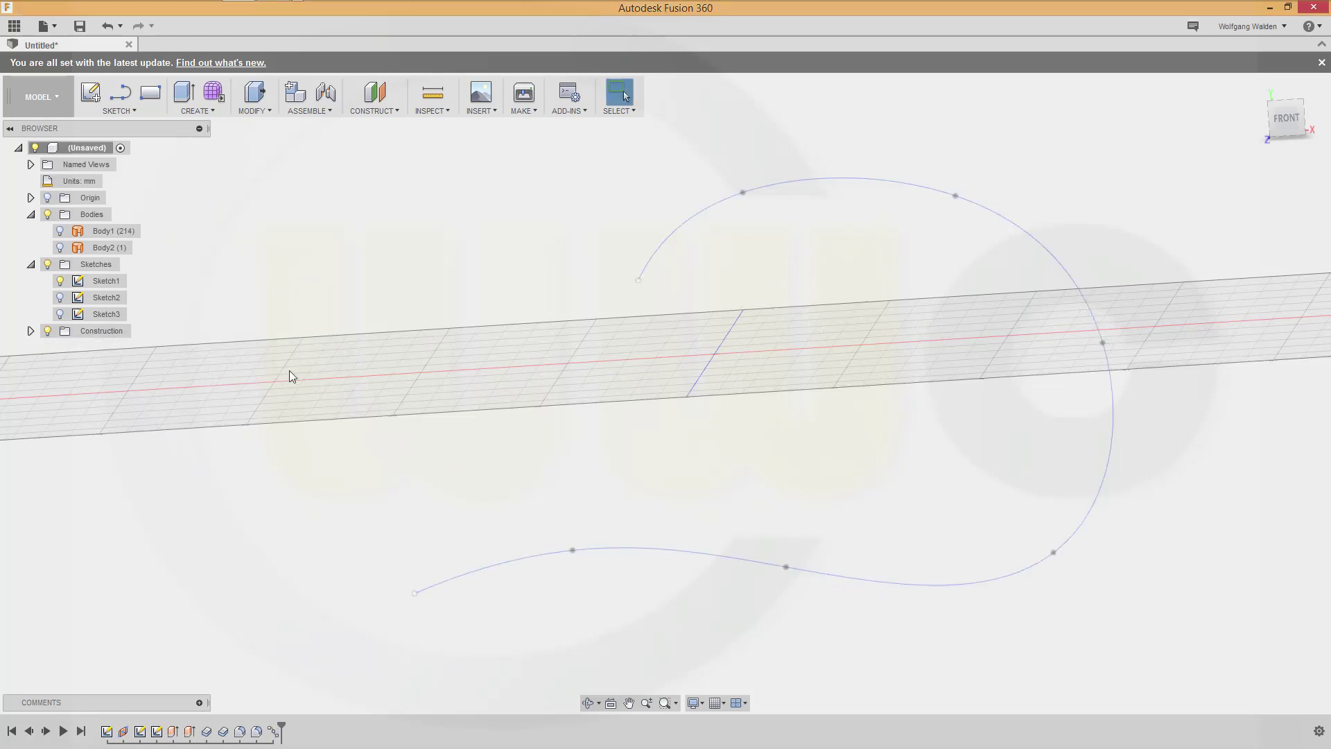
click(60, 231)
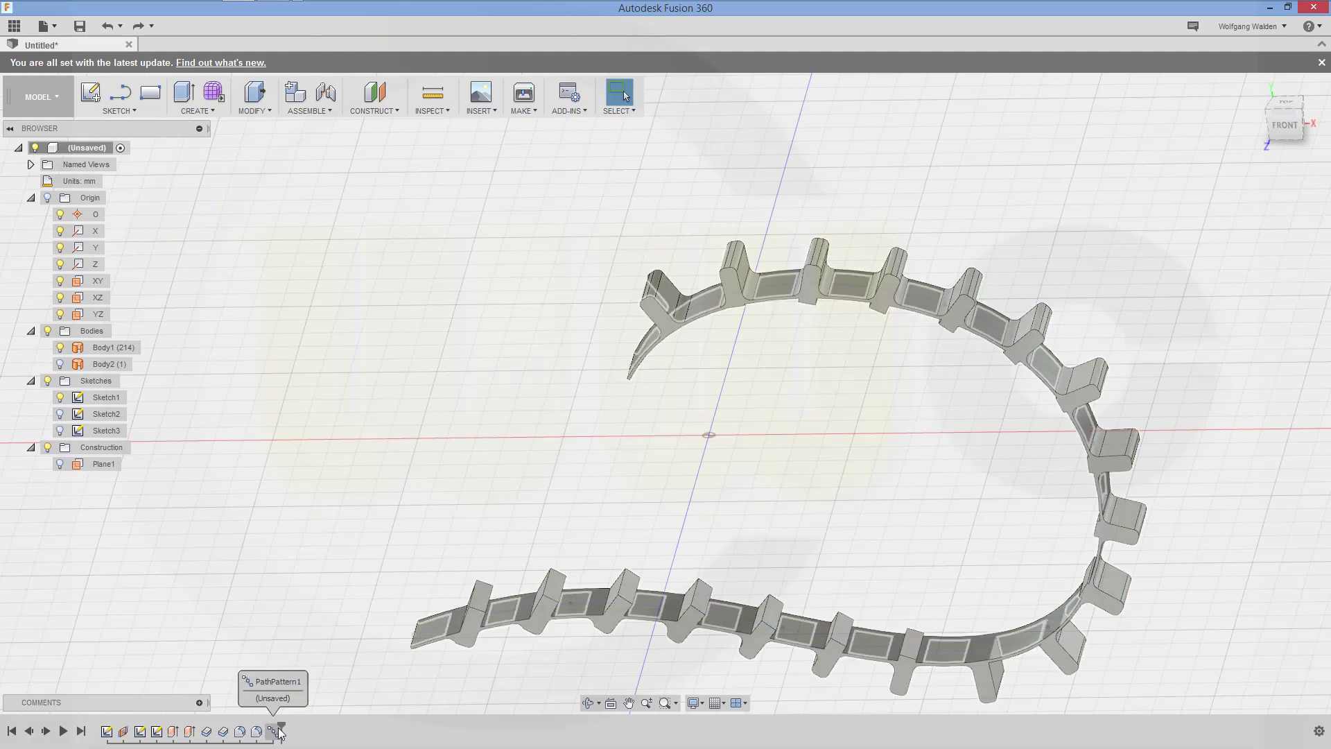
Step: Roll the history back to the plain band and switch to the PATCH workspace
drag(272, 724, 182, 724)
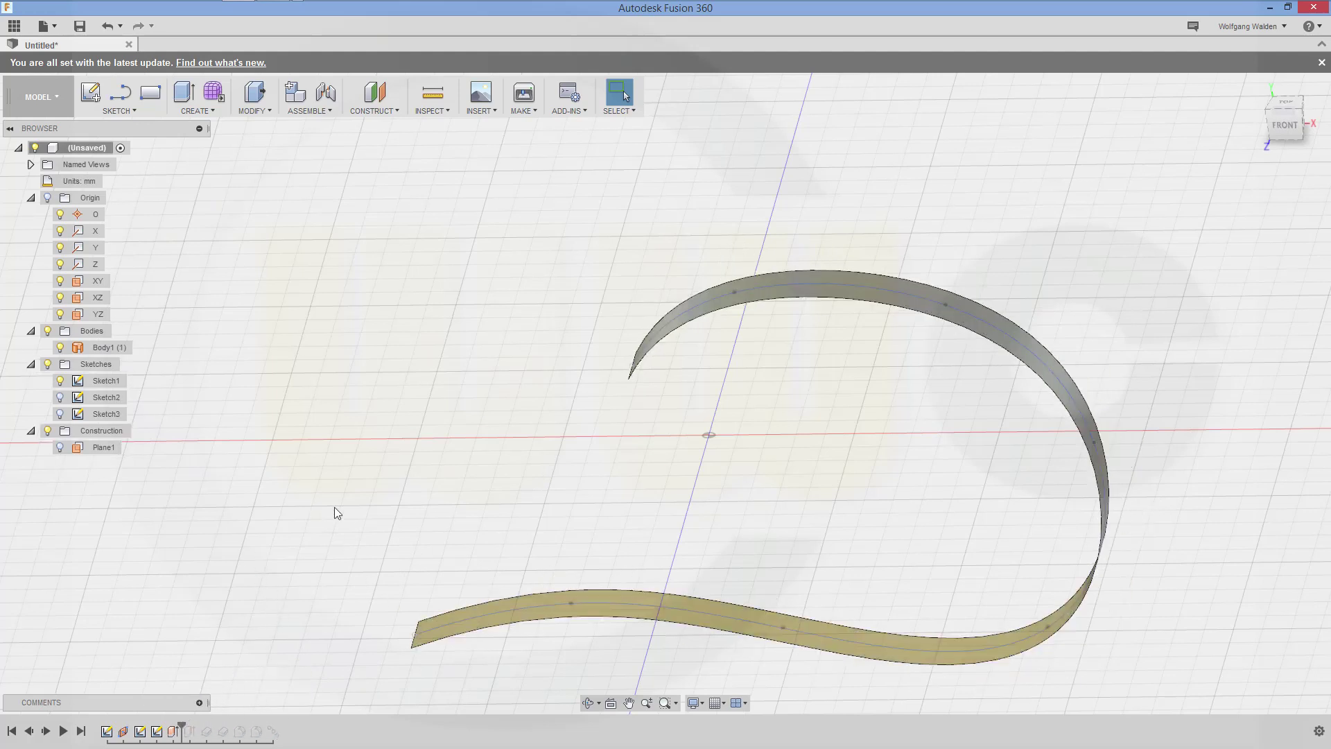
click(64, 98)
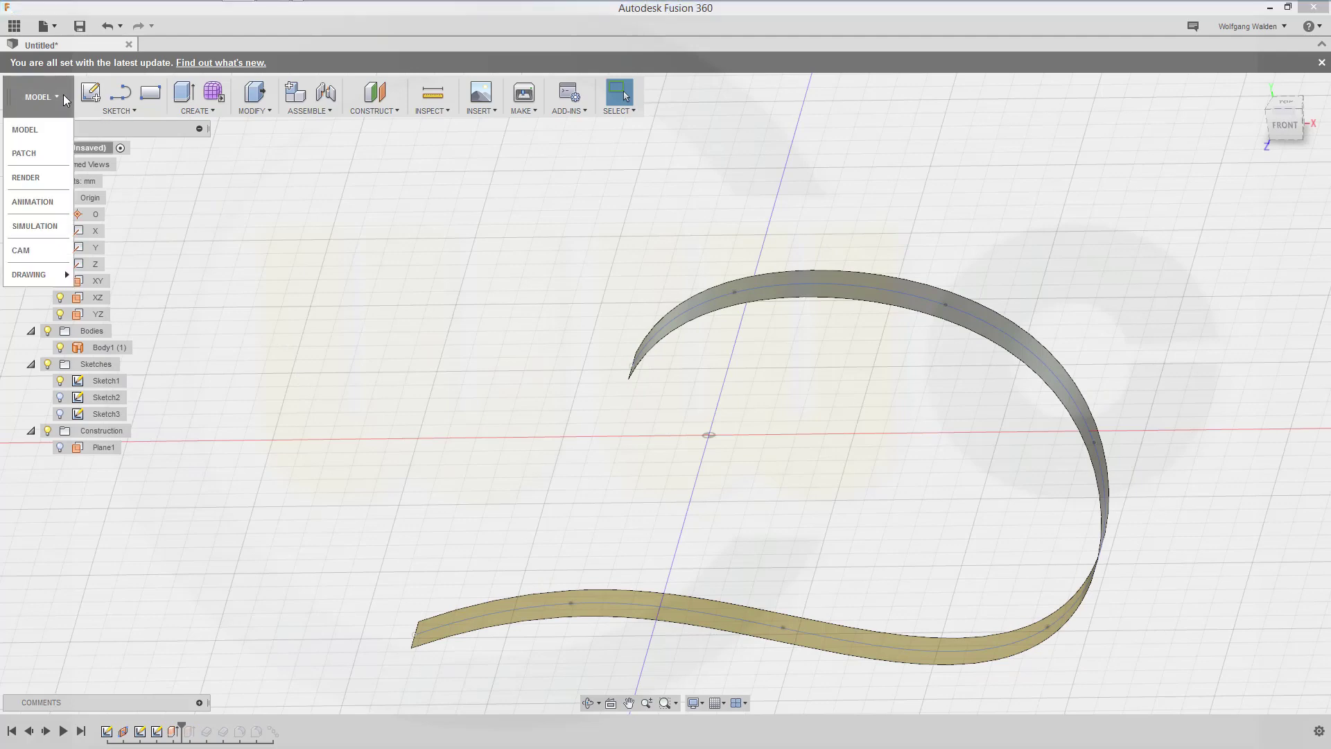
click(33, 152)
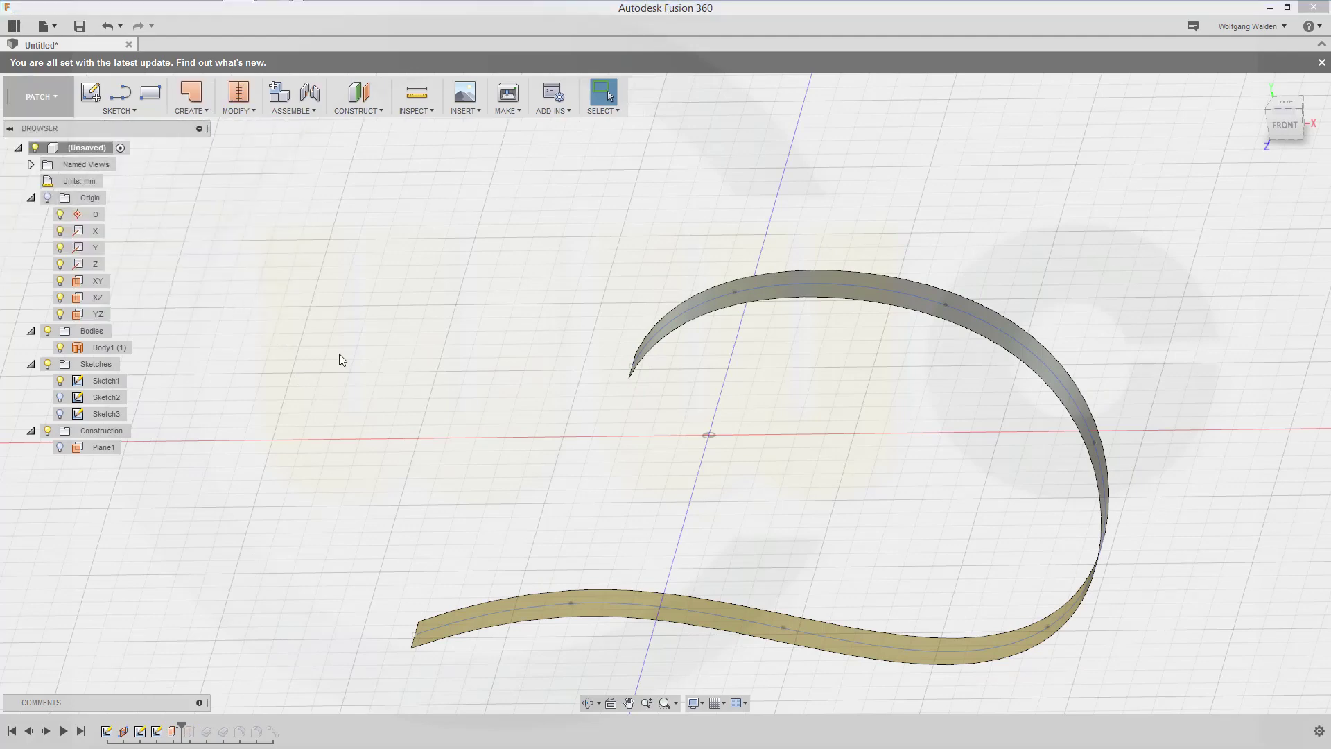
shift+middle_drag(673, 481, 682, 406)
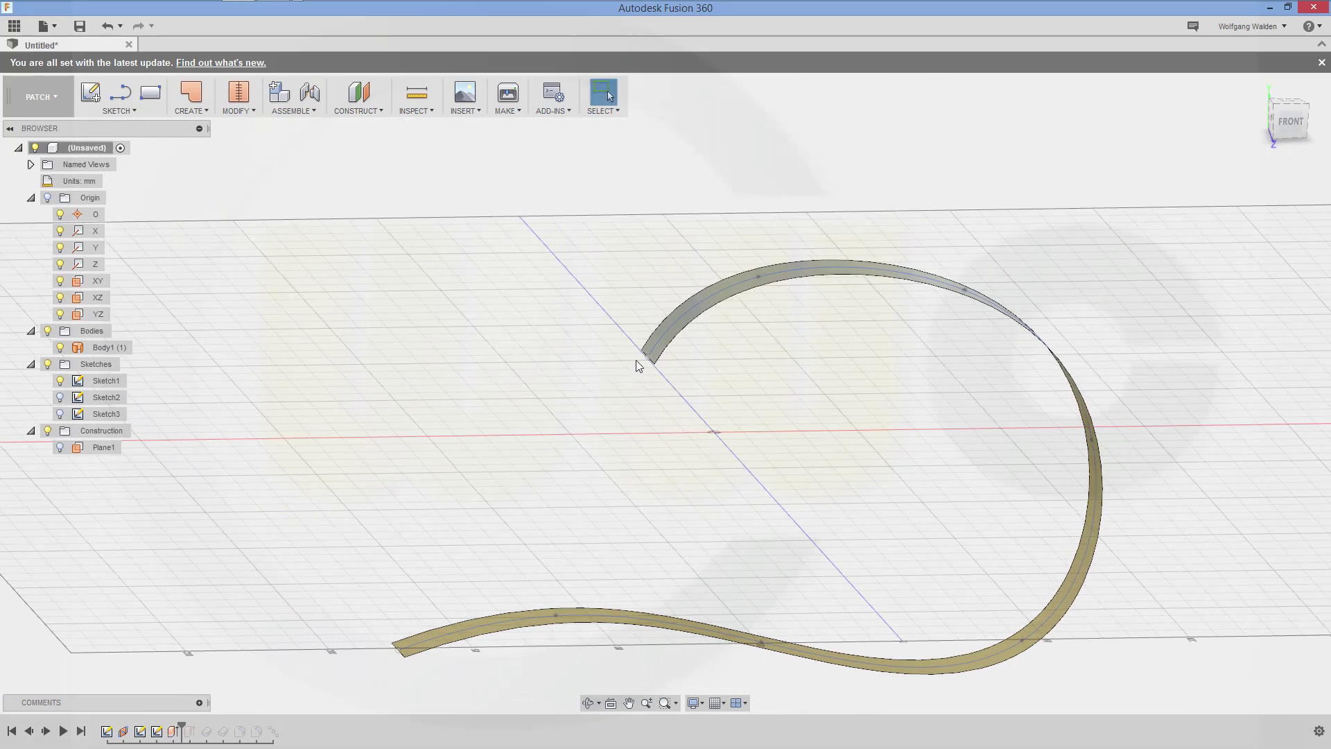
Step: Extend the band's start end edge by 10 mm with Modify > Extend
click(208, 109)
click(236, 111)
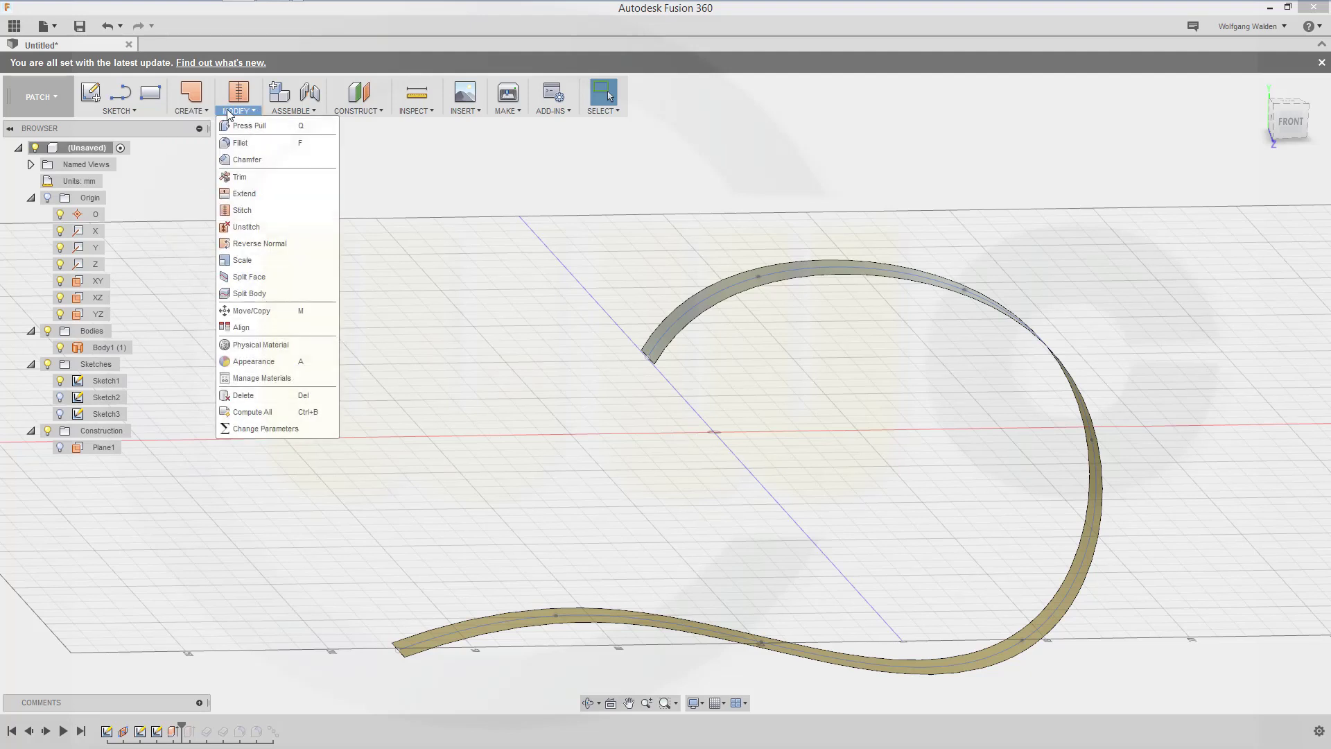
click(253, 195)
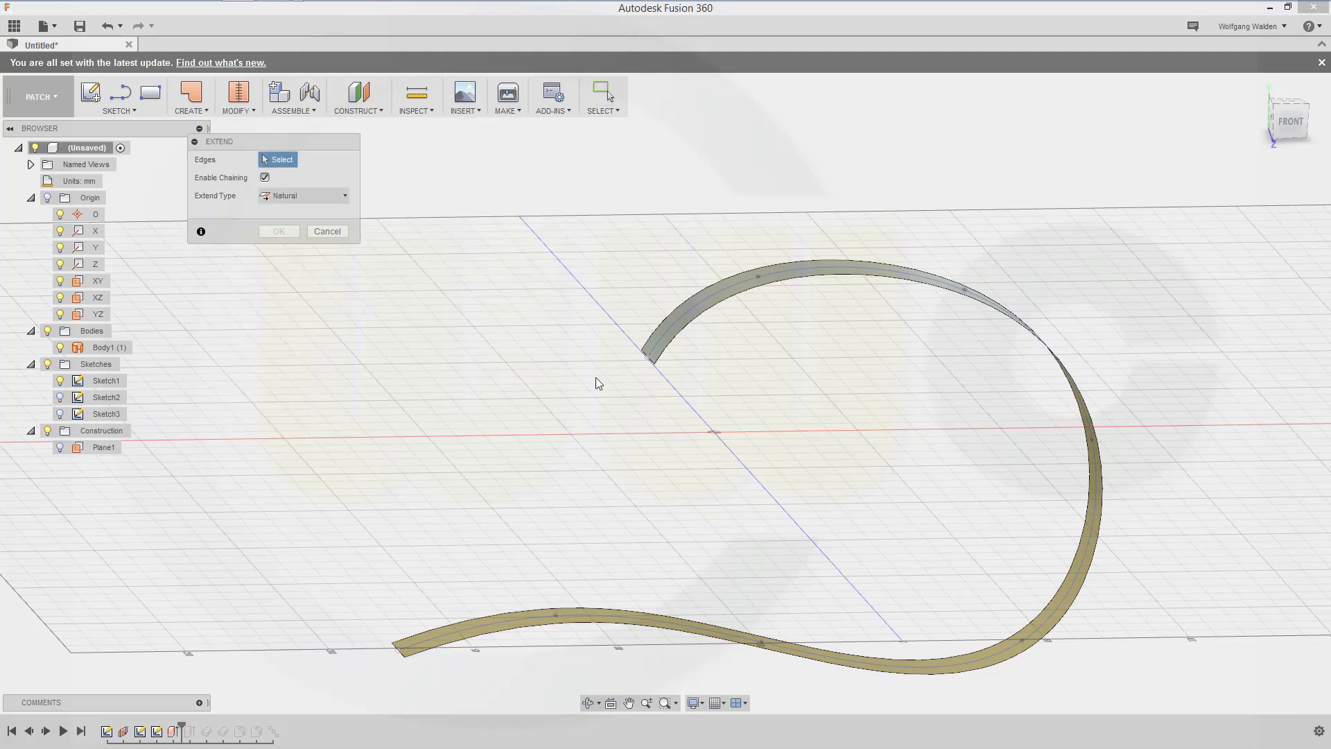
click(648, 360)
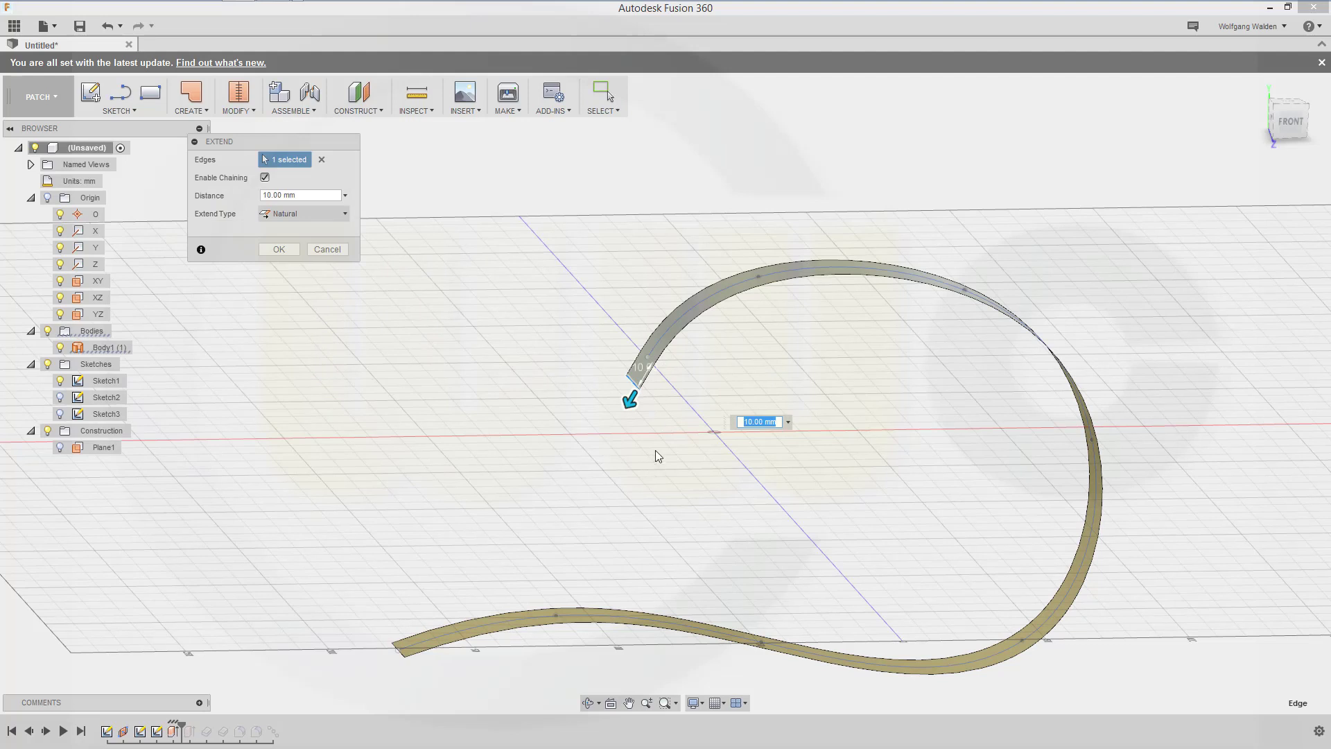
key(Return)
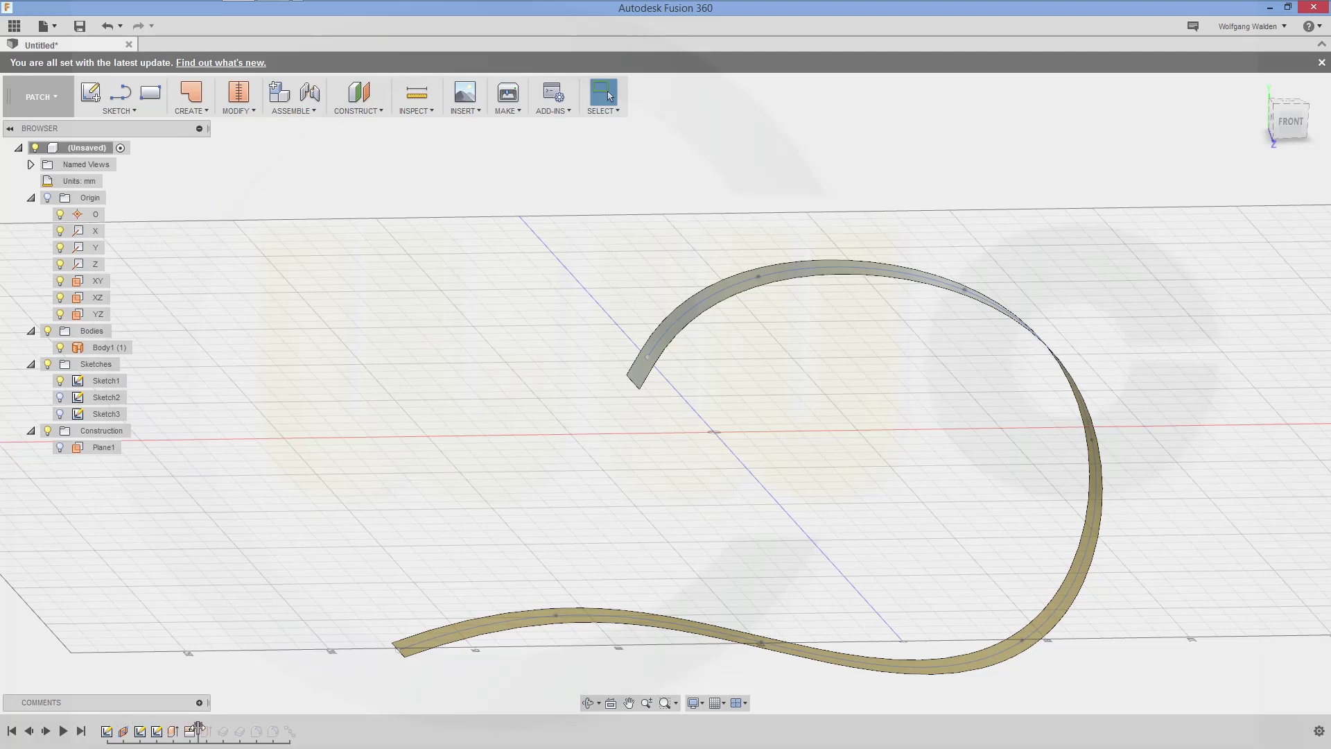
drag(198, 725, 139, 714)
Step: Change Plane1's distance along the path from 0.05 to 0 and confirm it
double_click(123, 732)
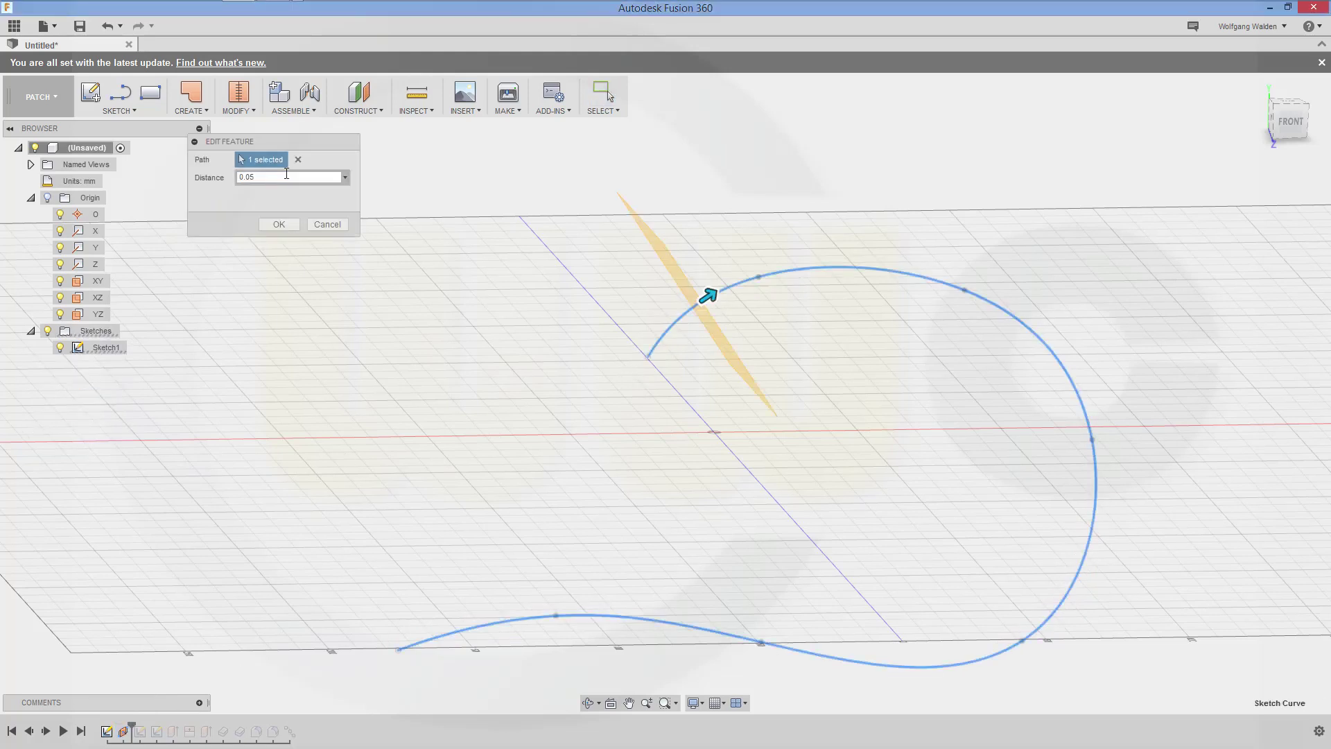
double_click(284, 175)
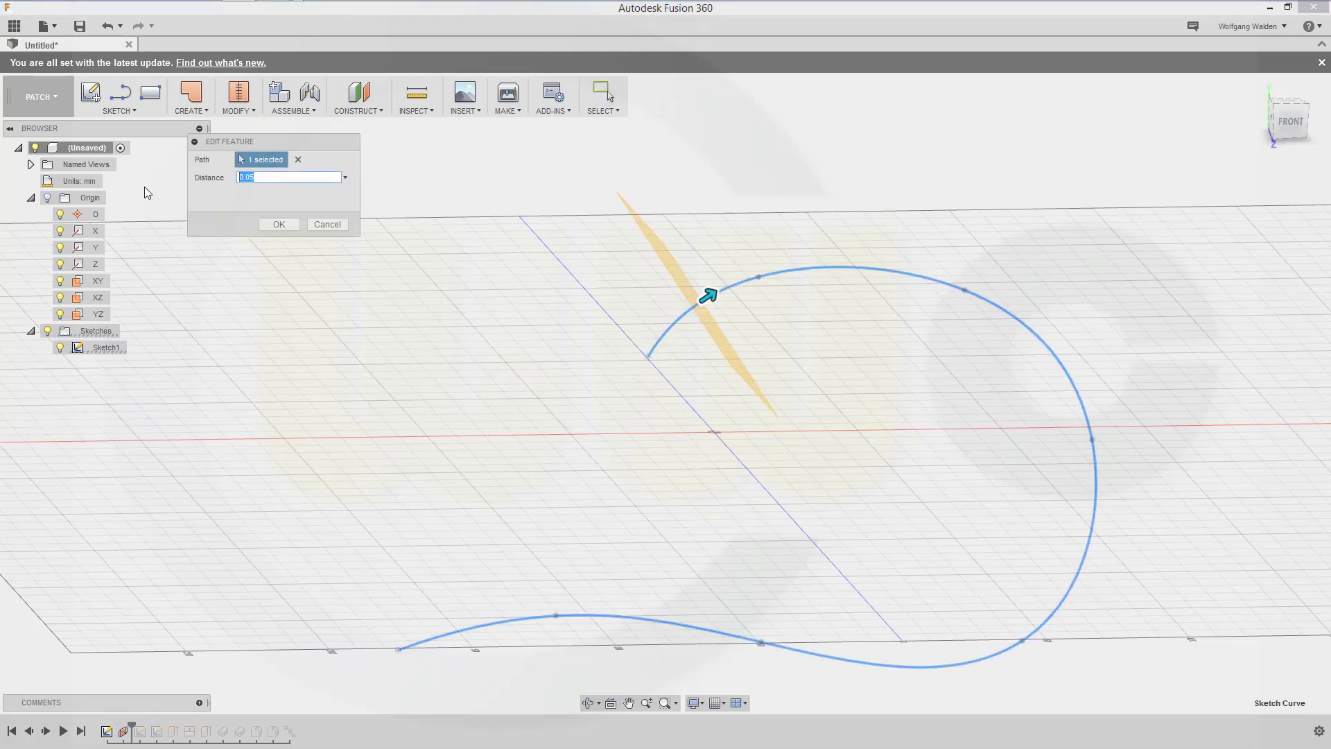
text(0)
key(Return)
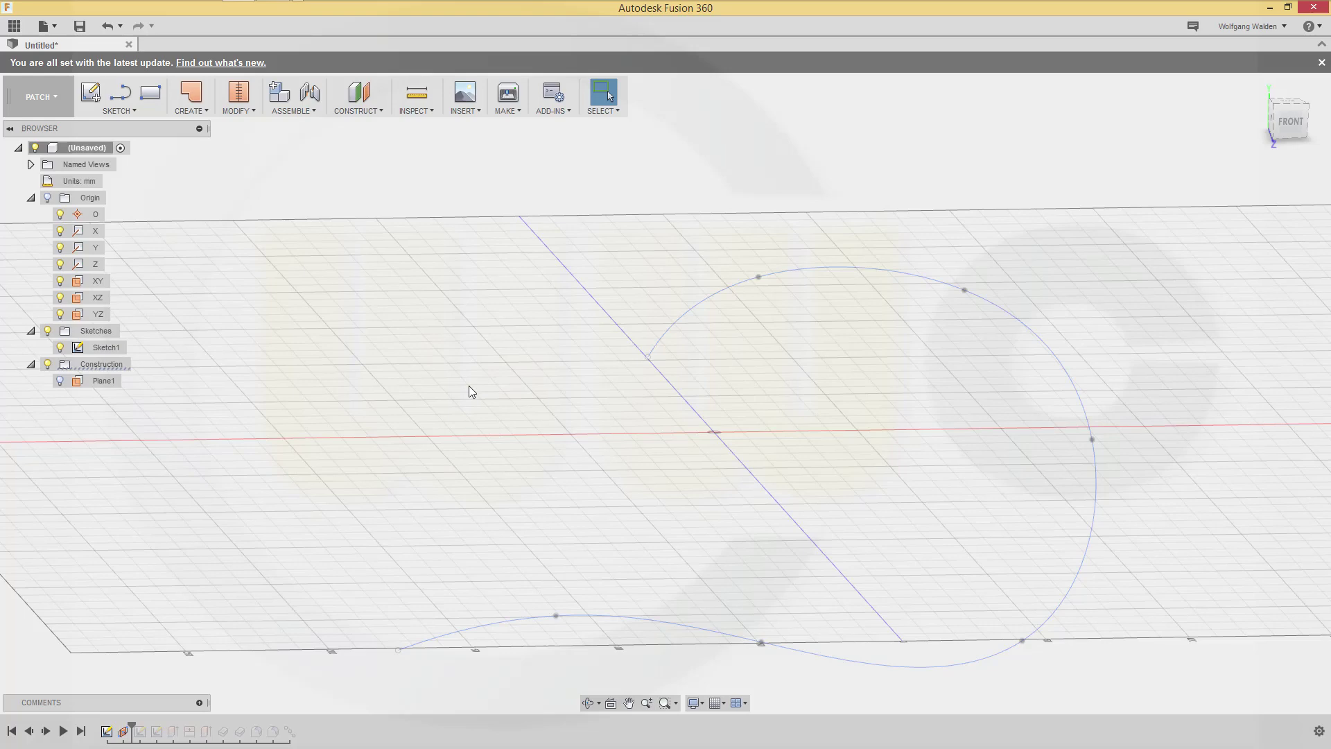
mouse_move(469, 386)
shift+middle_down()
mouse_move(541, 357)
mouse_move(517, 377)
shift+middle_up()
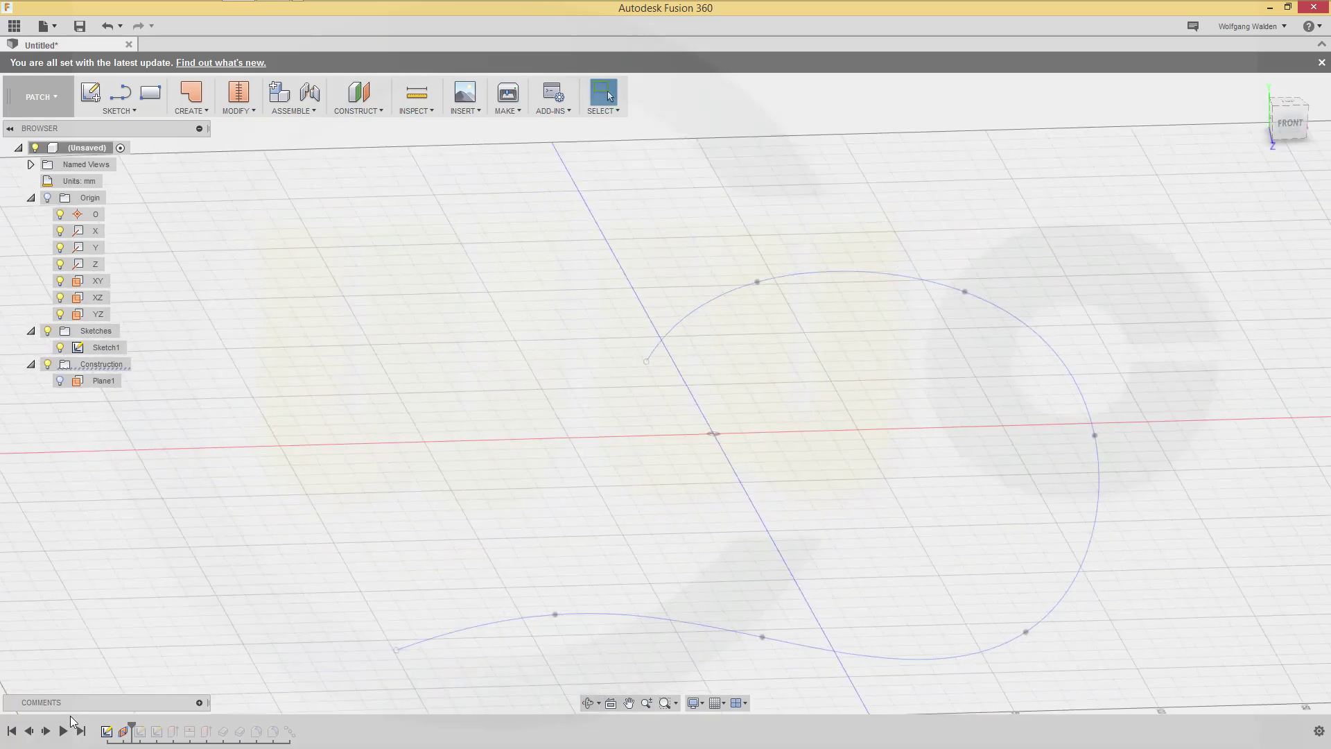
double_click(123, 733)
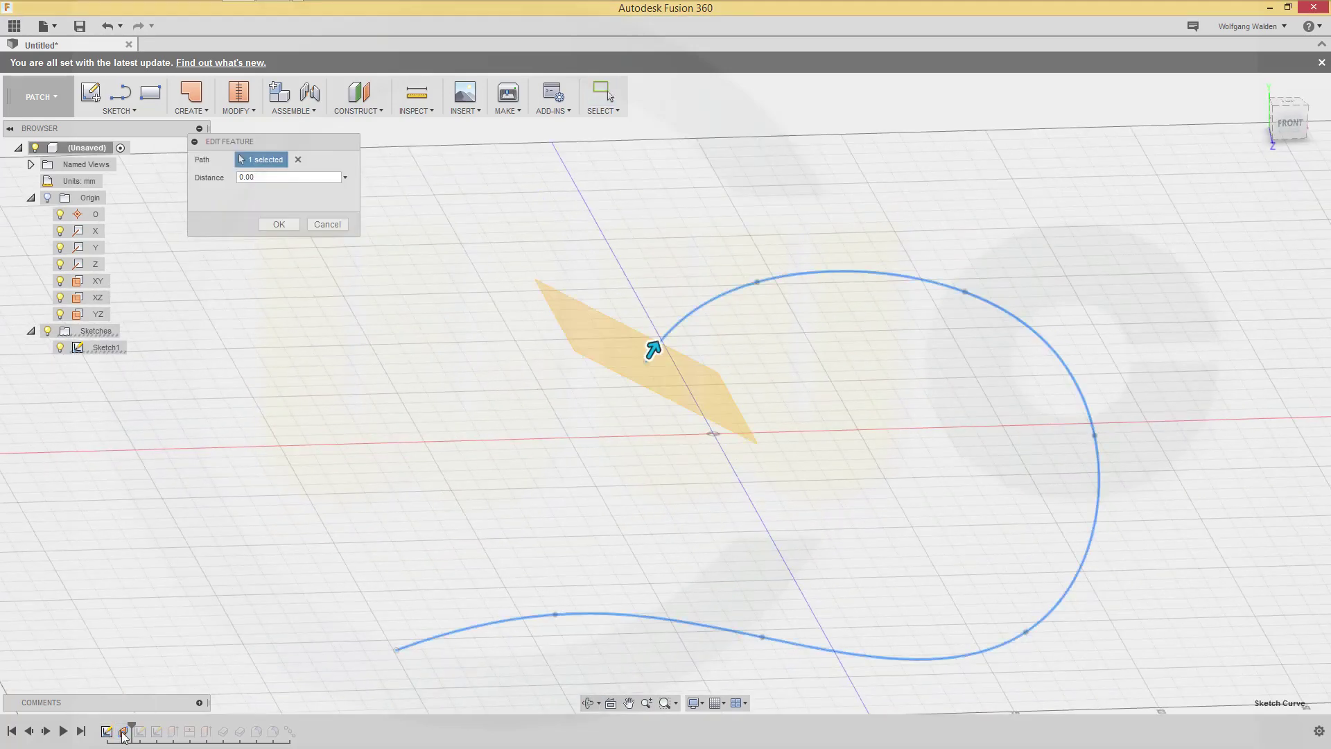
click(279, 224)
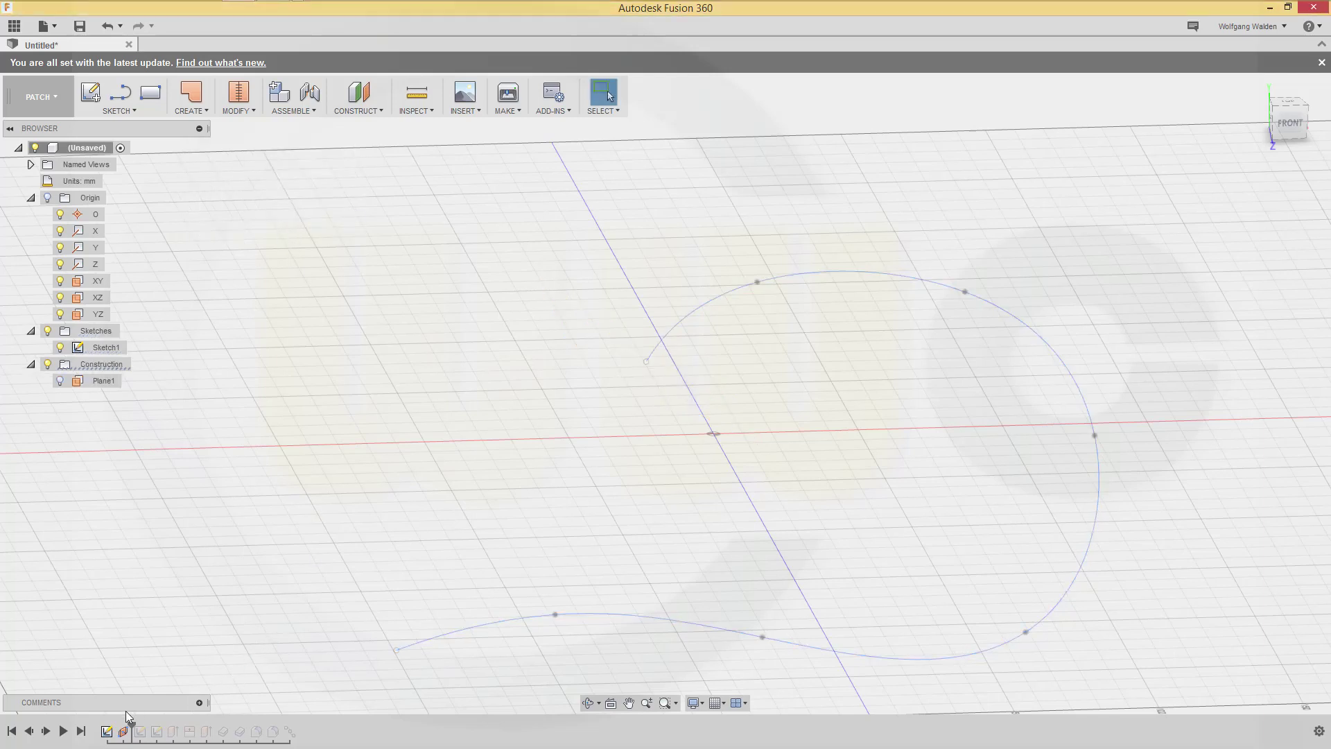
Step: Roll the timeline forward to the end so the thickened band and teeth rebuild
drag(132, 726, 294, 726)
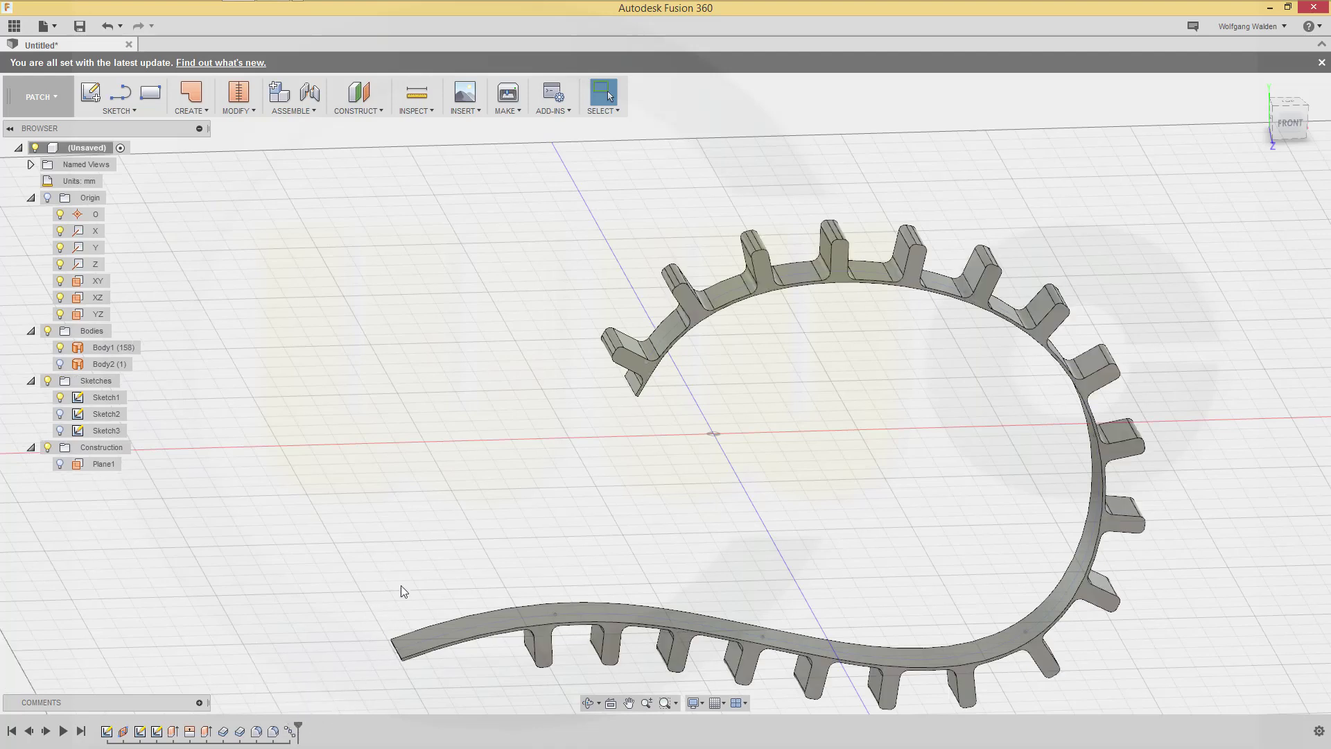
shift+middle_drag(475, 487, 468, 442)
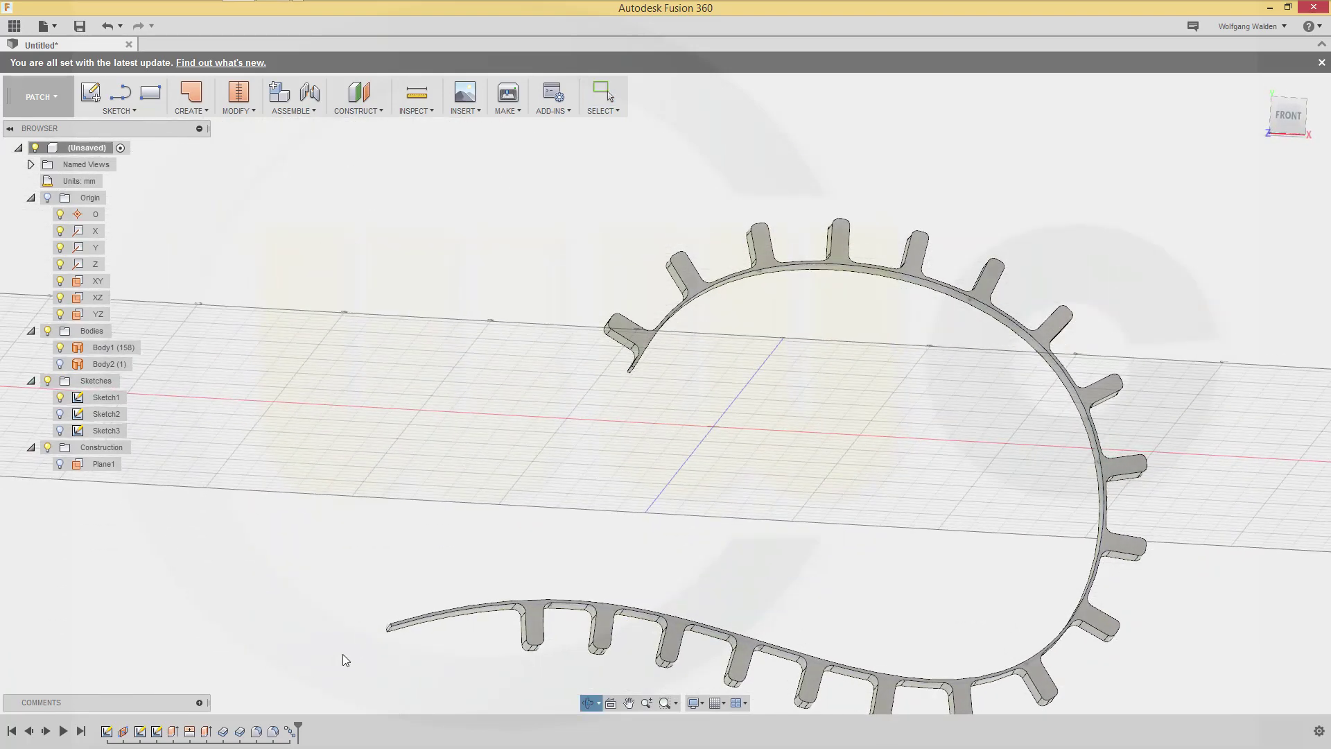
key(Escape)
Step: Edit PathPattern1 and change its quantity from tooth_number-1 to tooth_number
double_click(290, 732)
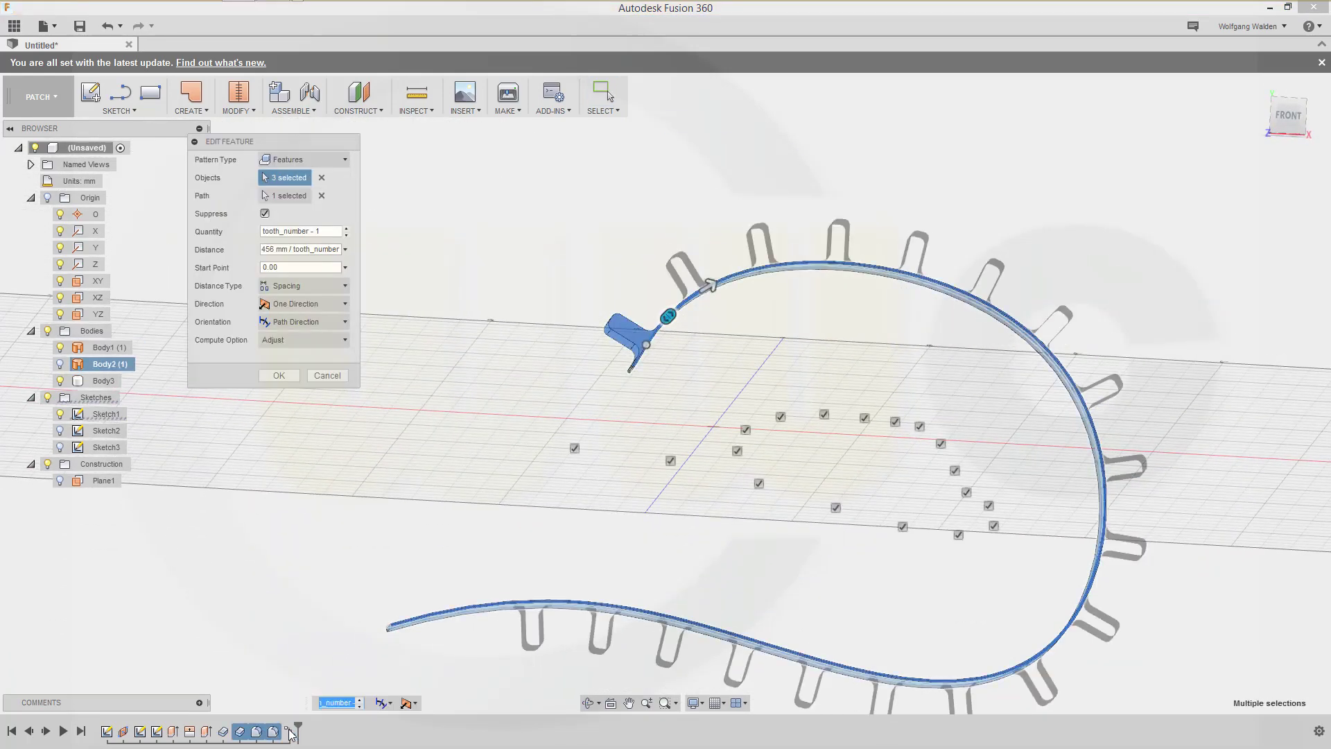
click(333, 230)
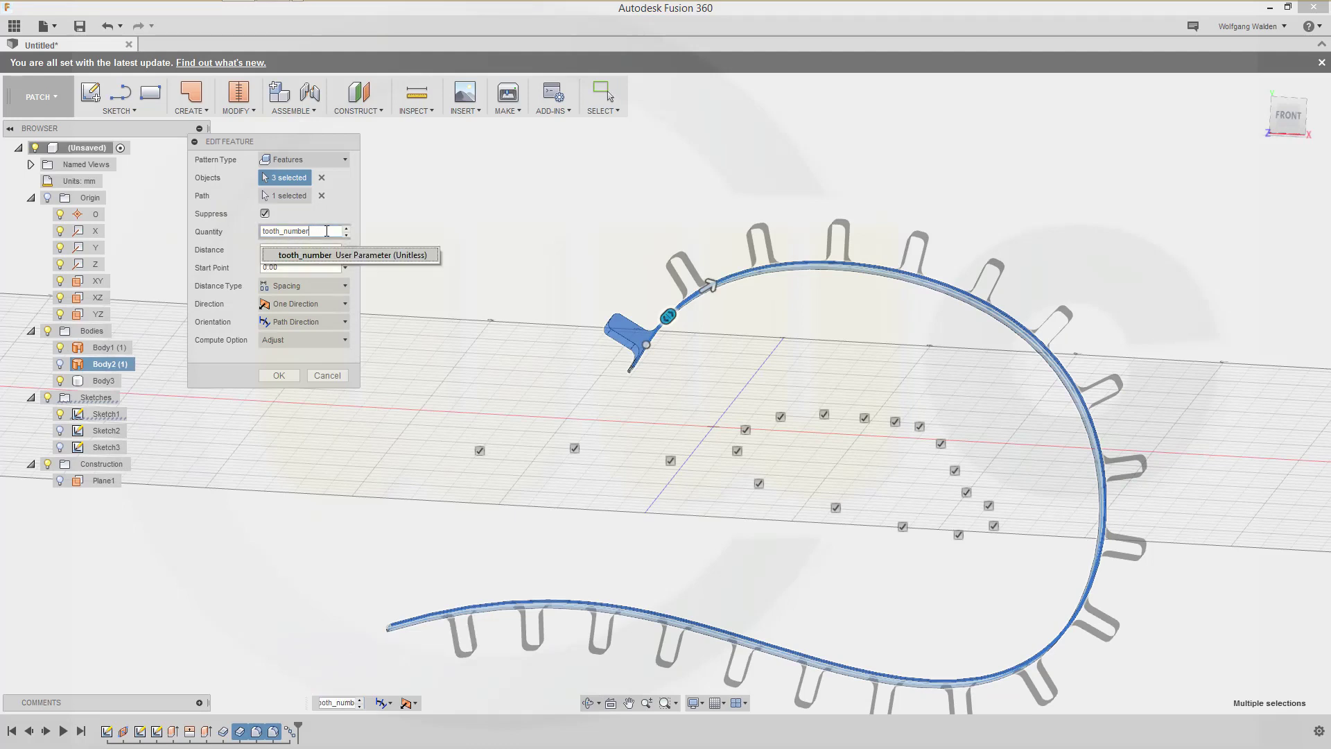
key(BackSpace)
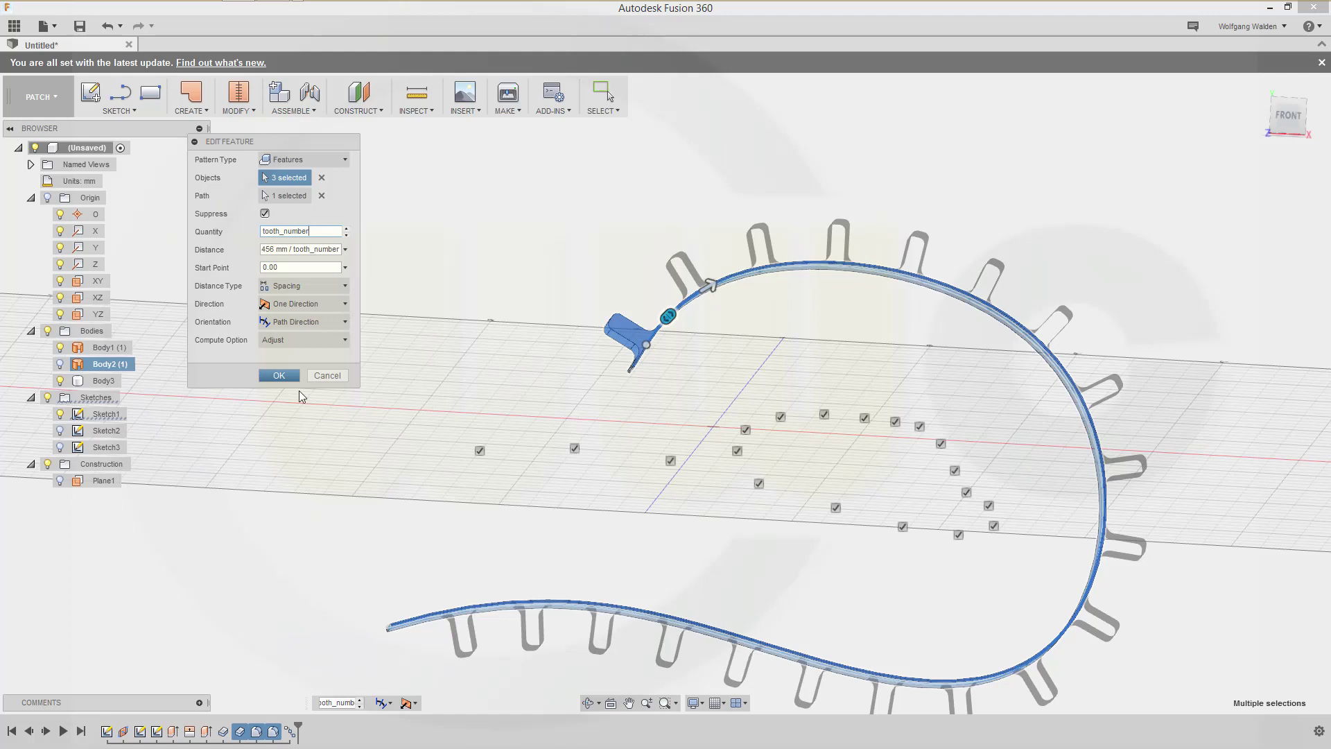
click(282, 375)
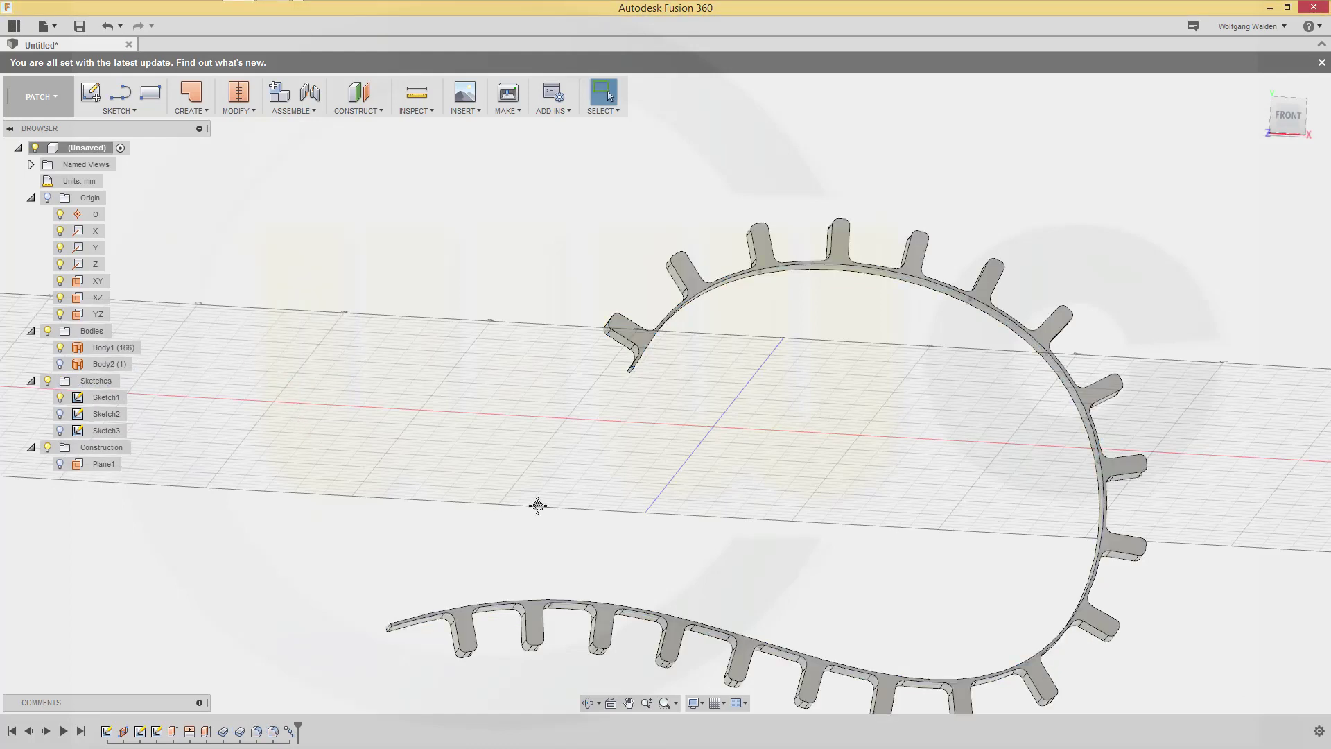
middle_drag(535, 502, 603, 446)
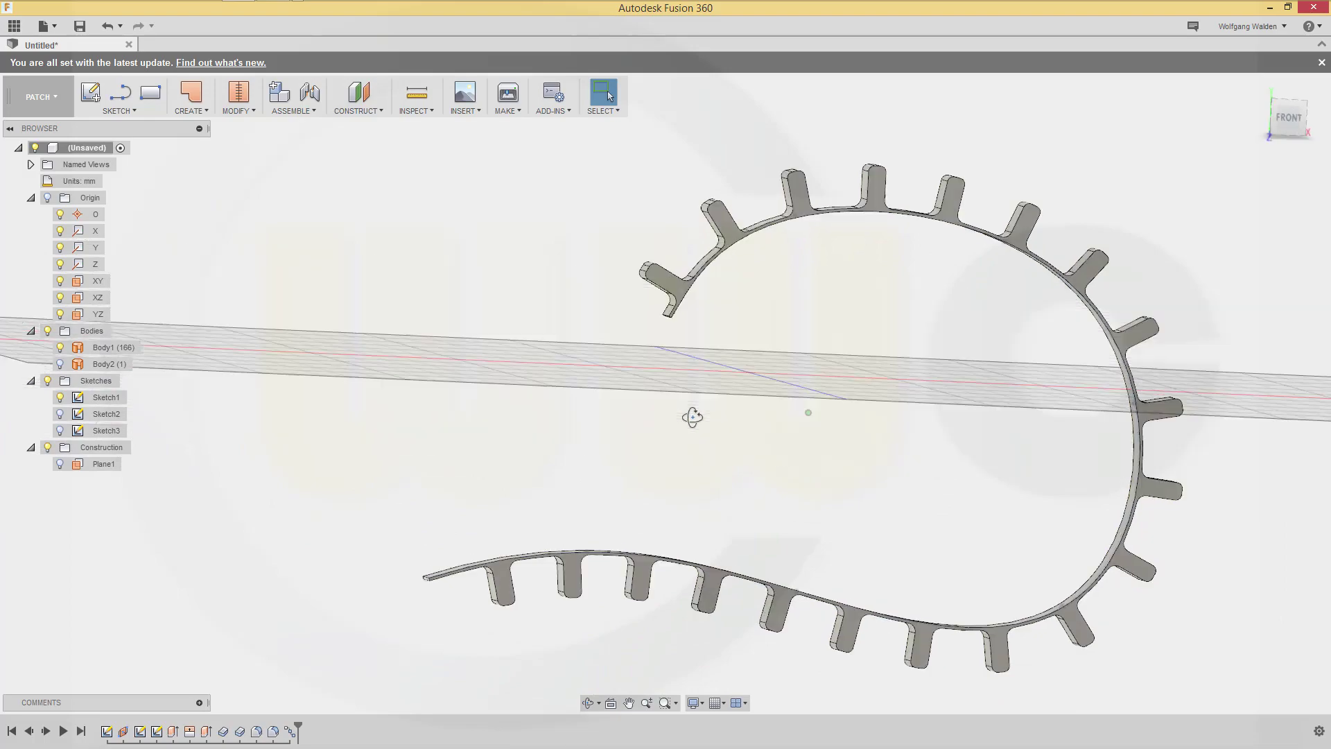